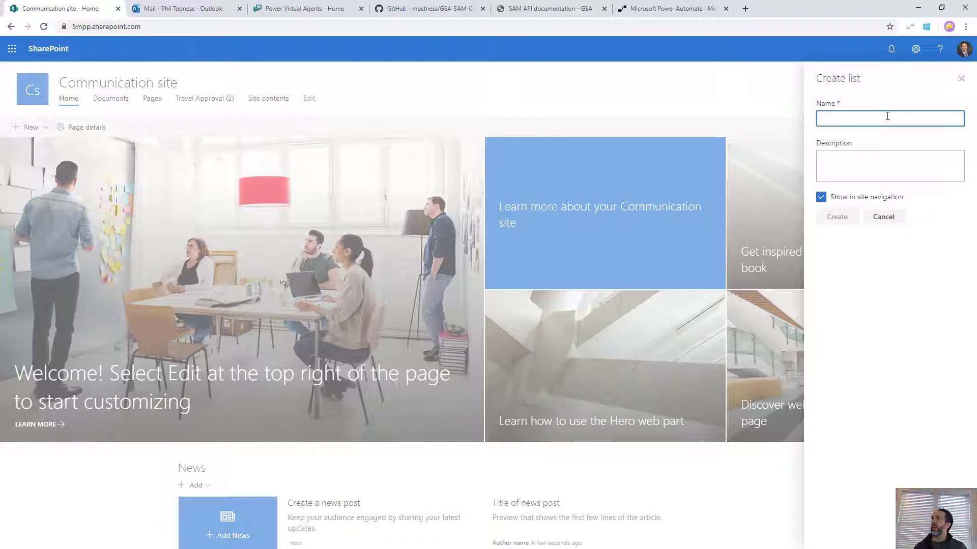
Create a list named "Travel Approvals (Video)" shown in site navigation, and add a Person column named "Requestor" to it.
text(Travel Approvals (Video)
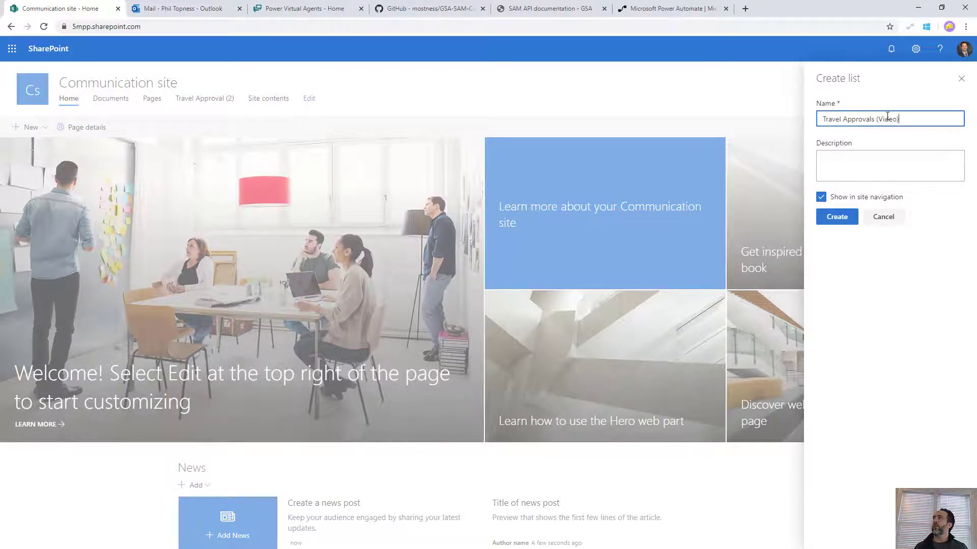
click(842, 217)
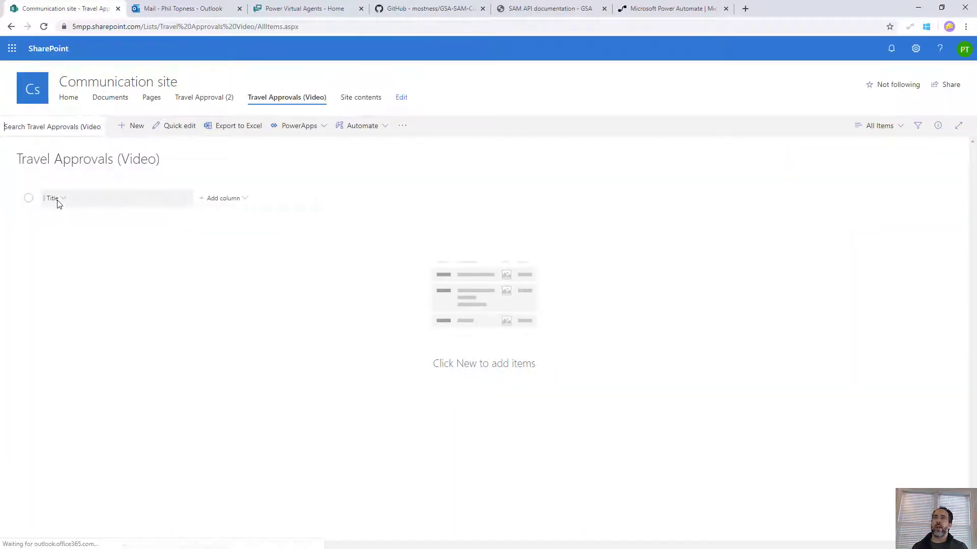
click(230, 199)
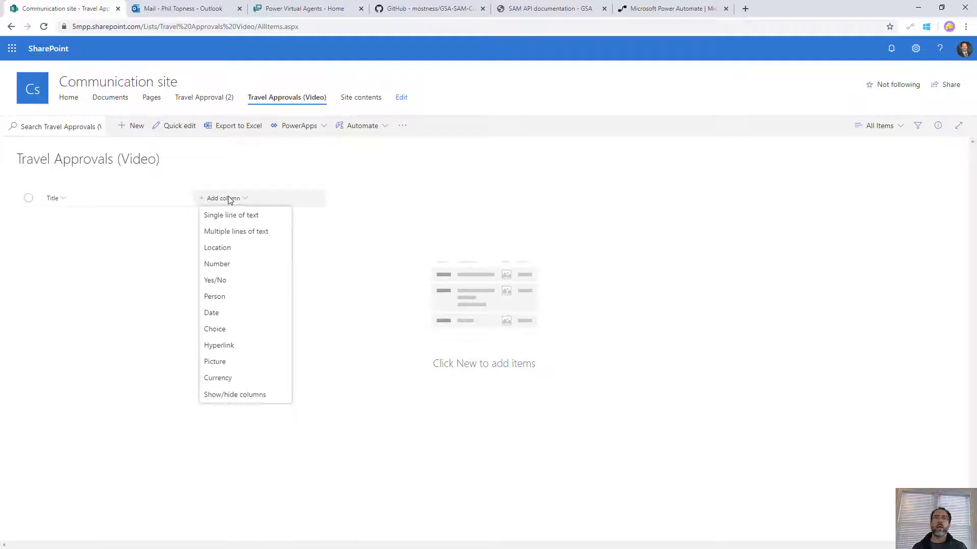
click(226, 300)
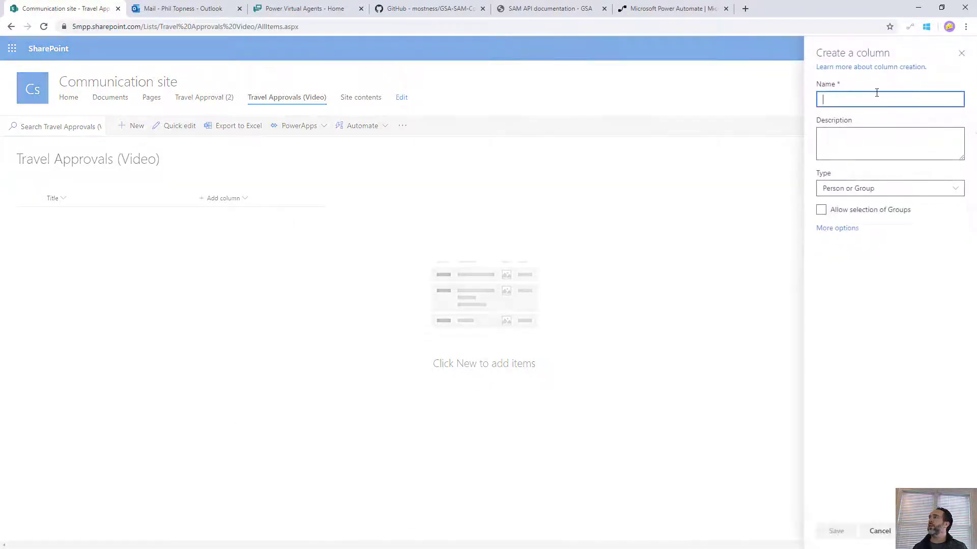
text(Requestor)
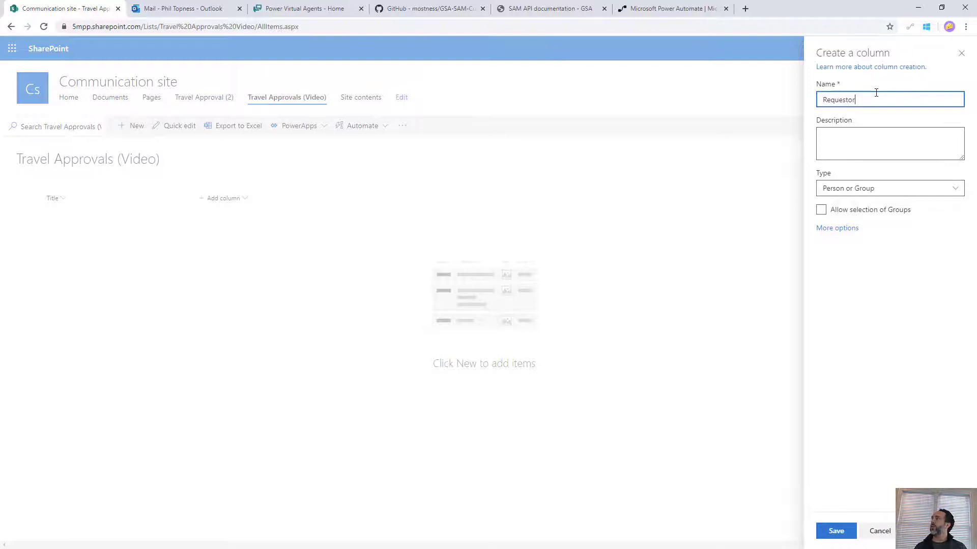
click(836, 530)
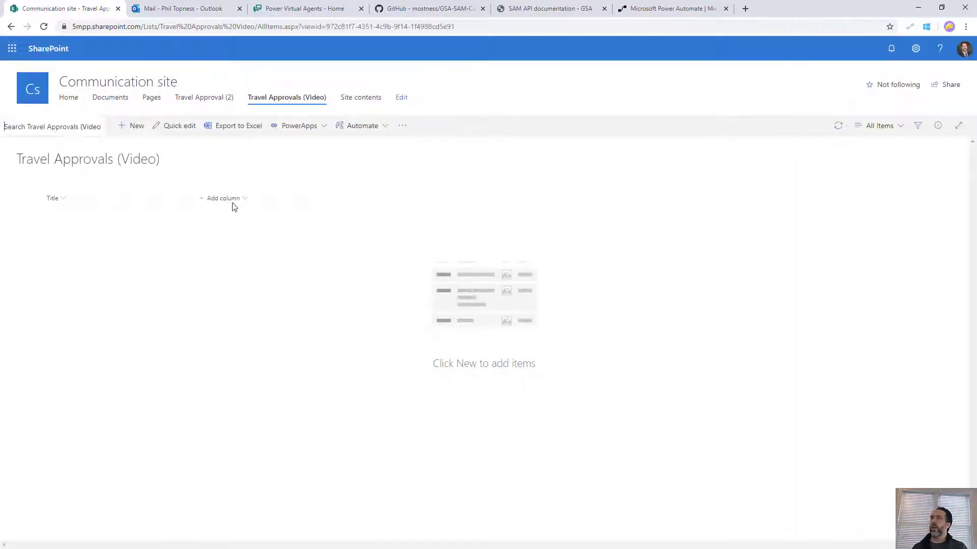
Add a Person column named "Approver" to the Travel Approvals (Video) list.
click(309, 201)
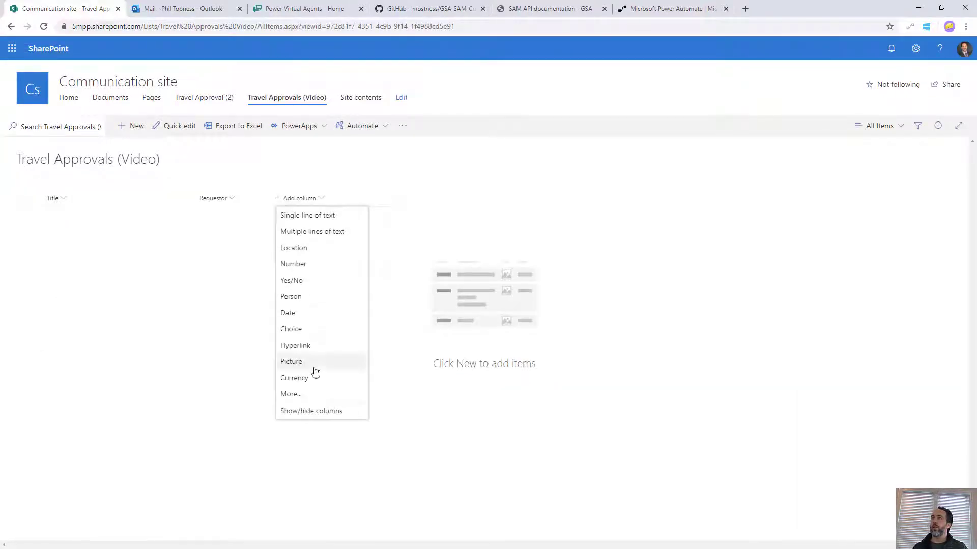
click(304, 297)
text(App)
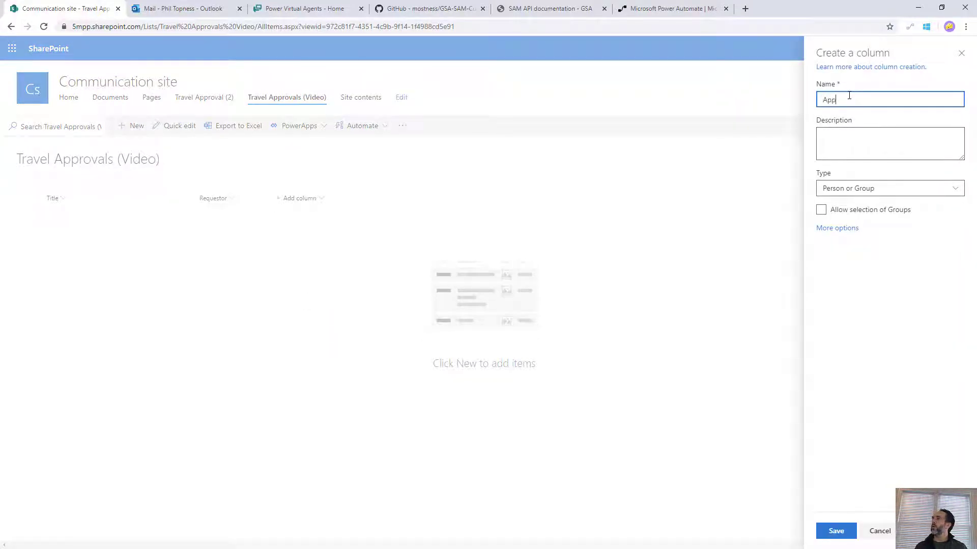
text(rover)
click(832, 518)
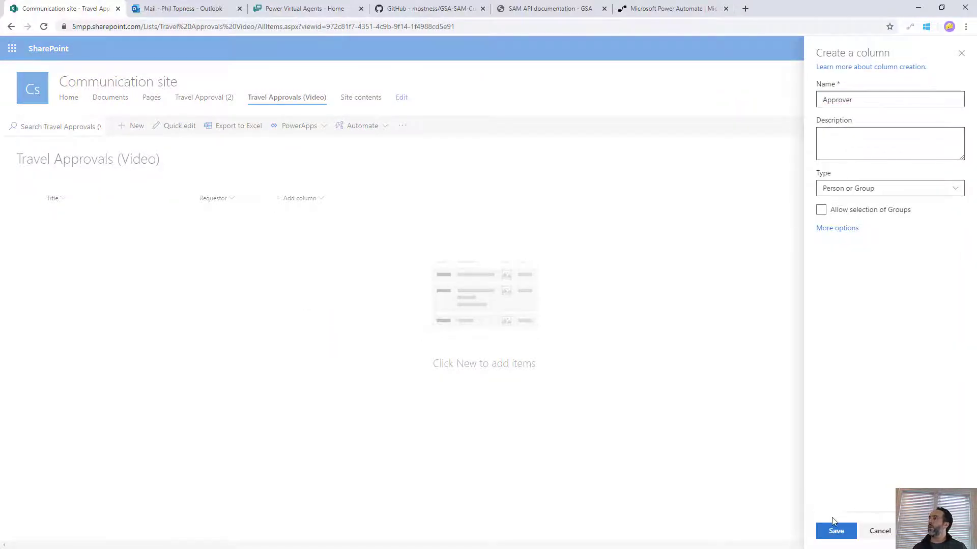
click(834, 524)
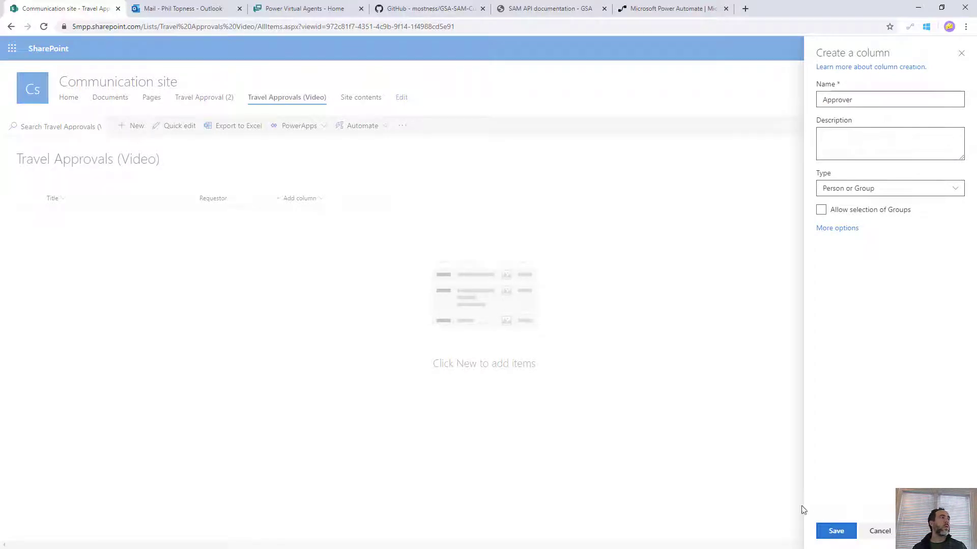
click(834, 534)
Add a Location-type column named "Location" to the list without any linked address columns.
click(381, 199)
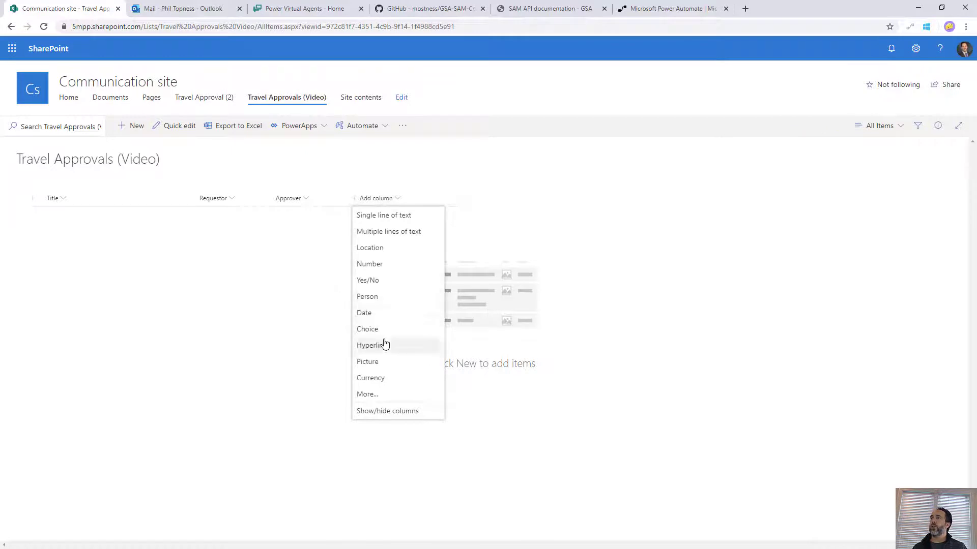
click(384, 249)
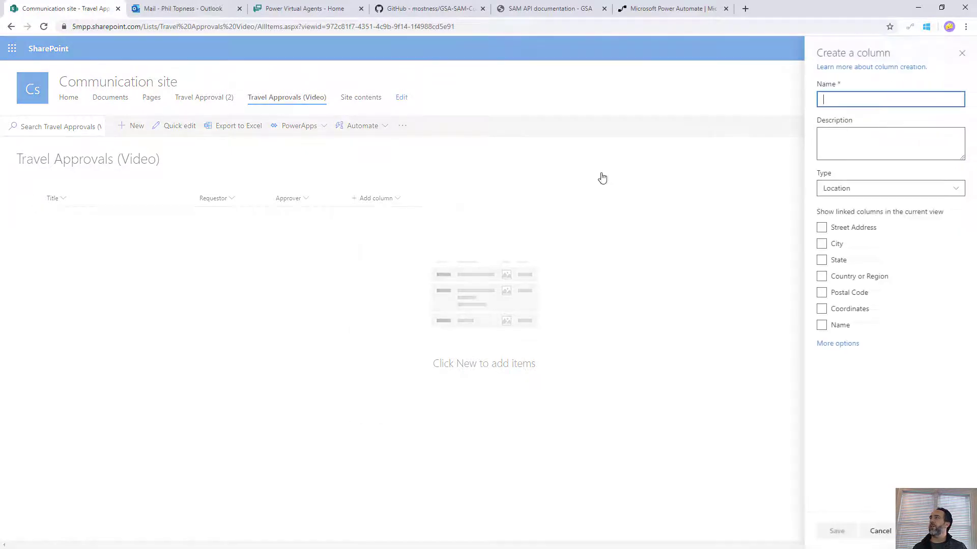
click(846, 97)
text(Location)
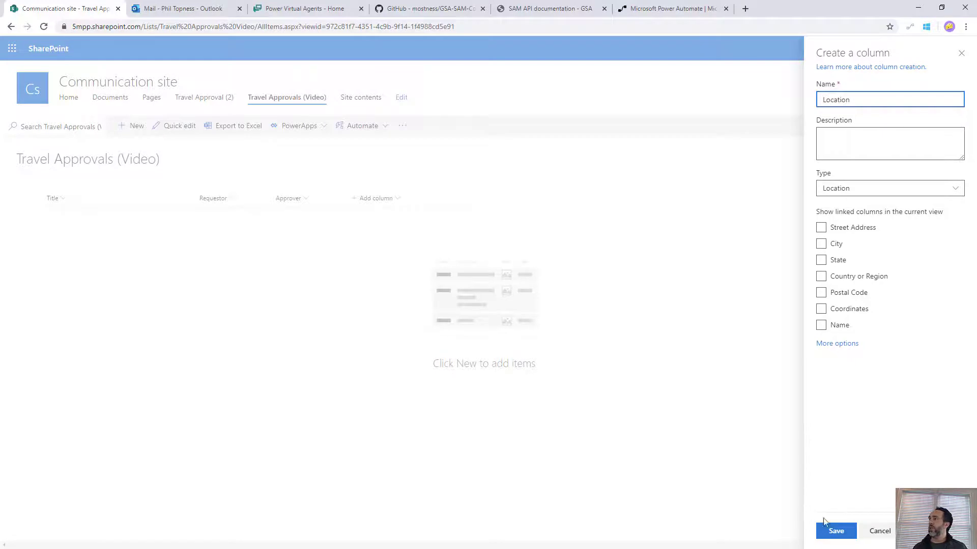
click(839, 530)
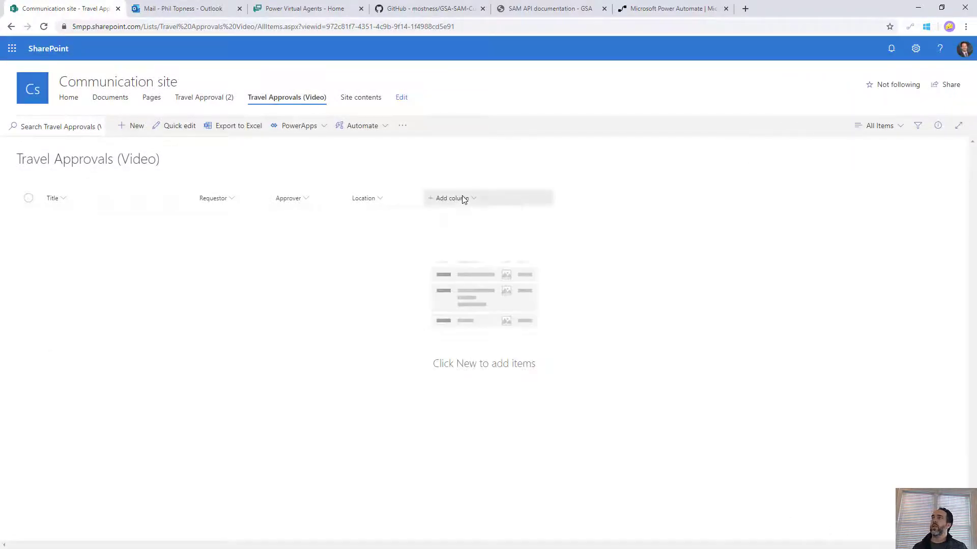
Add a Date column named "Start Date" to the list, without including the time.
click(464, 200)
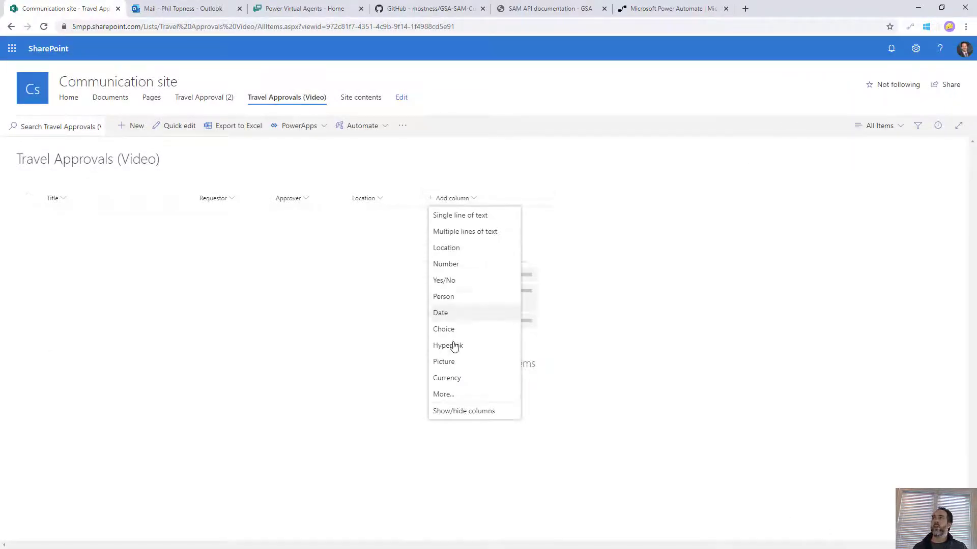
click(457, 314)
text(Sta)
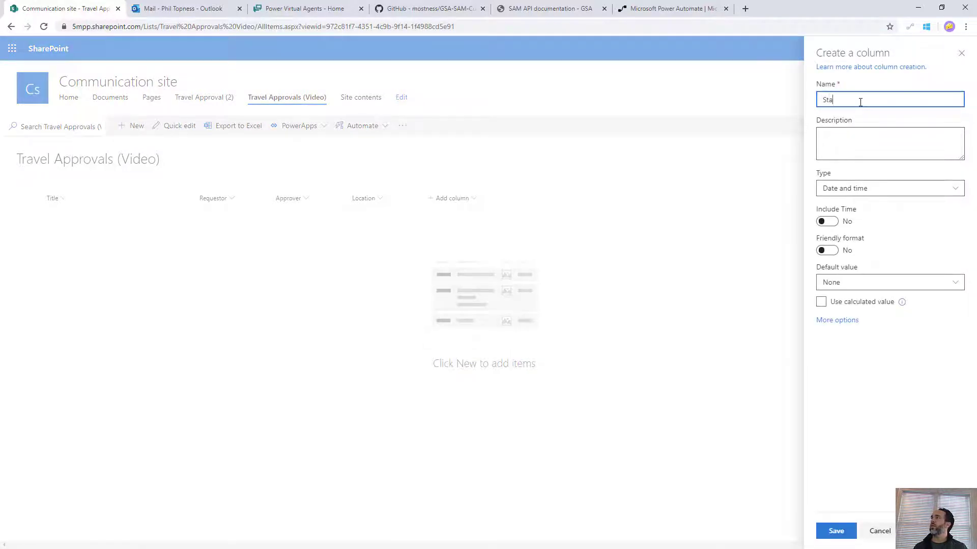
text(rt Date)
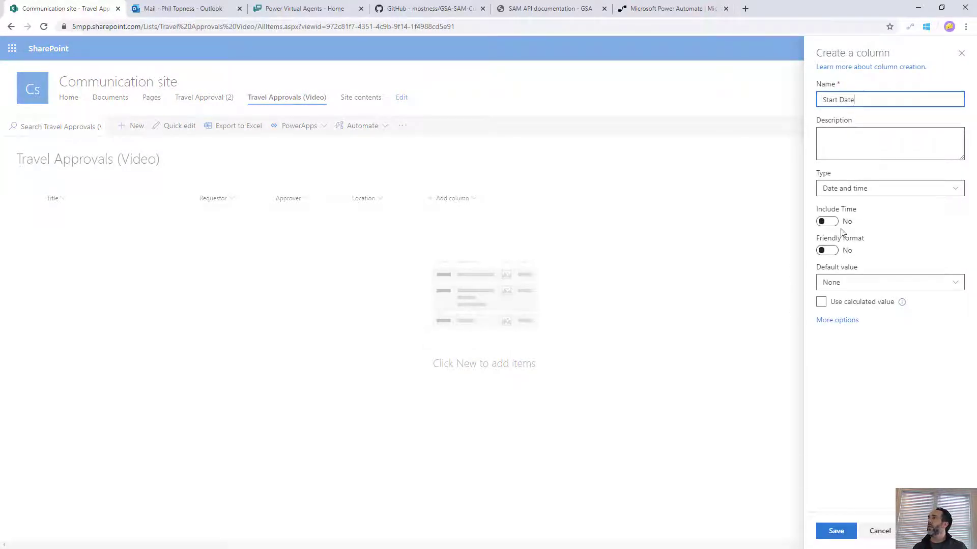
click(834, 531)
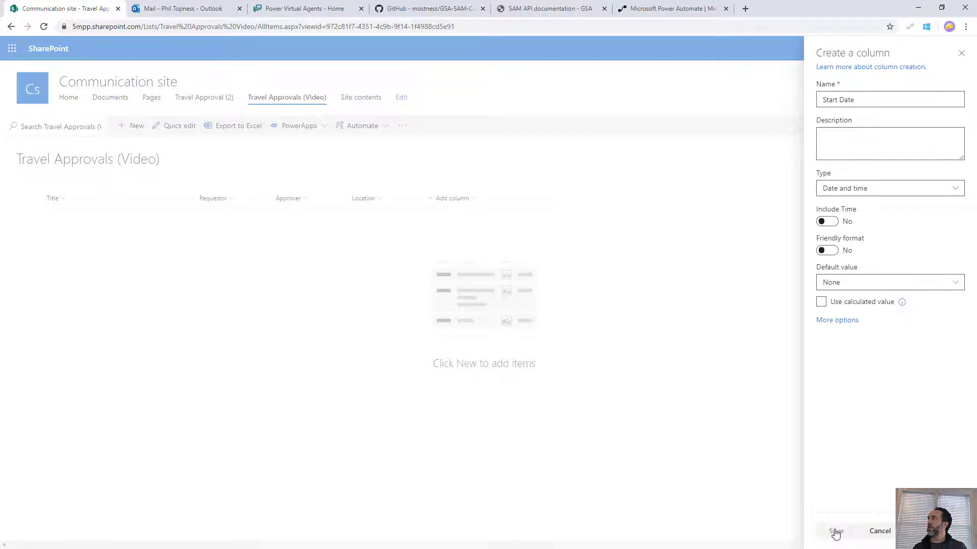
Add a Date column named "End Date" to the list, without including the time.
click(527, 201)
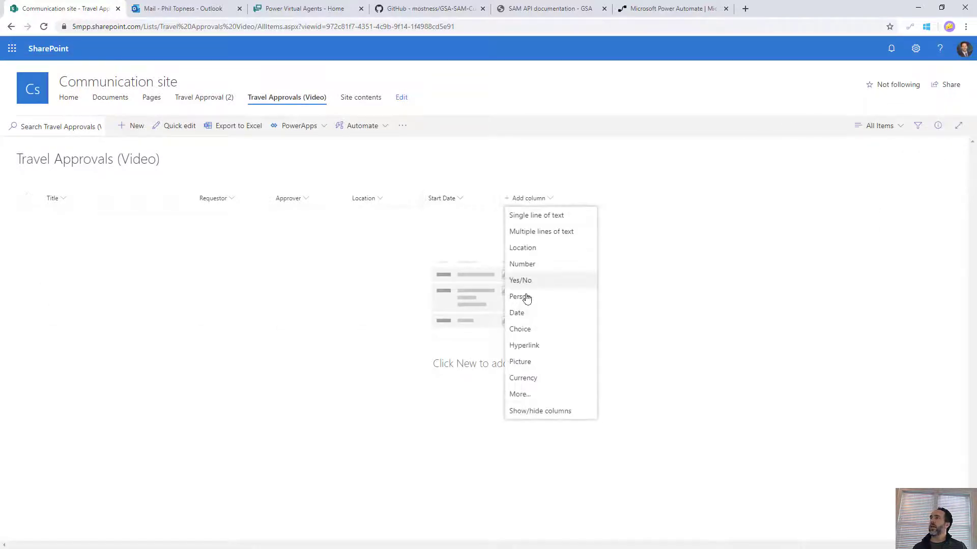
click(518, 312)
text(Enm)
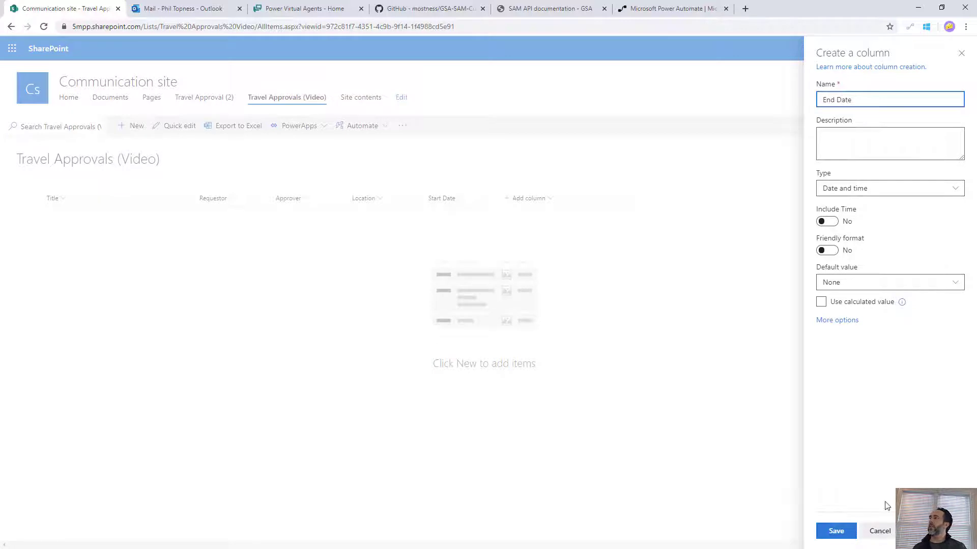
click(836, 530)
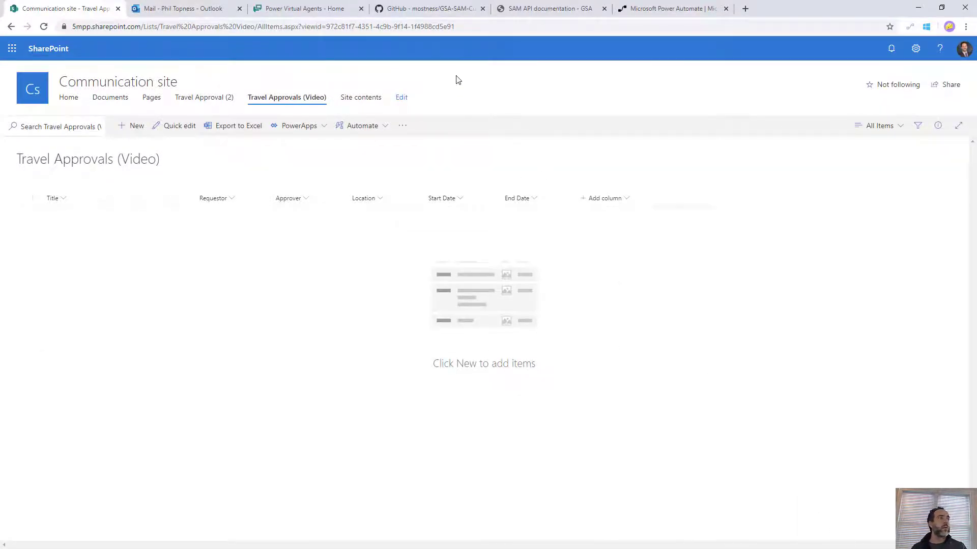
Add a Currency column named "Hotel Per Diem" to the list, keeping the United States currency format.
click(627, 199)
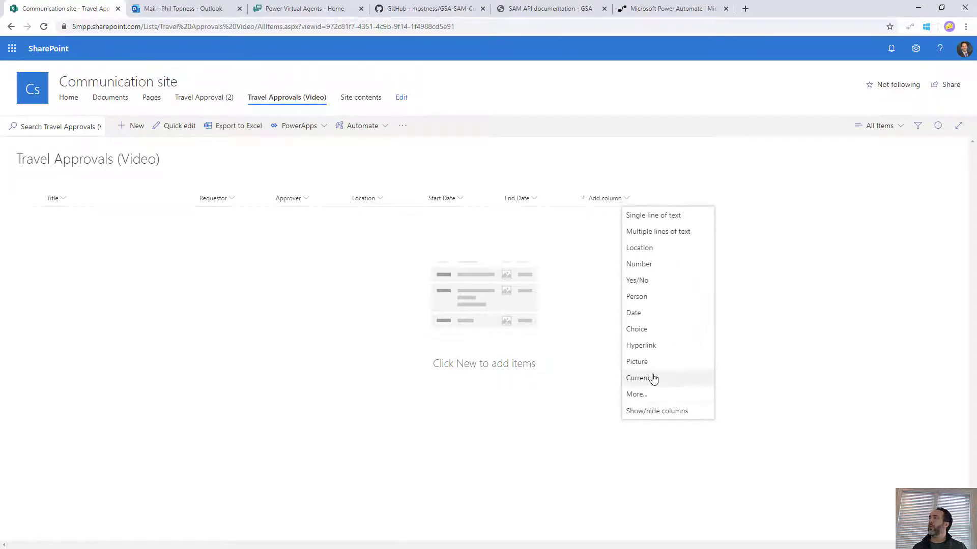
click(640, 378)
text(Hot)
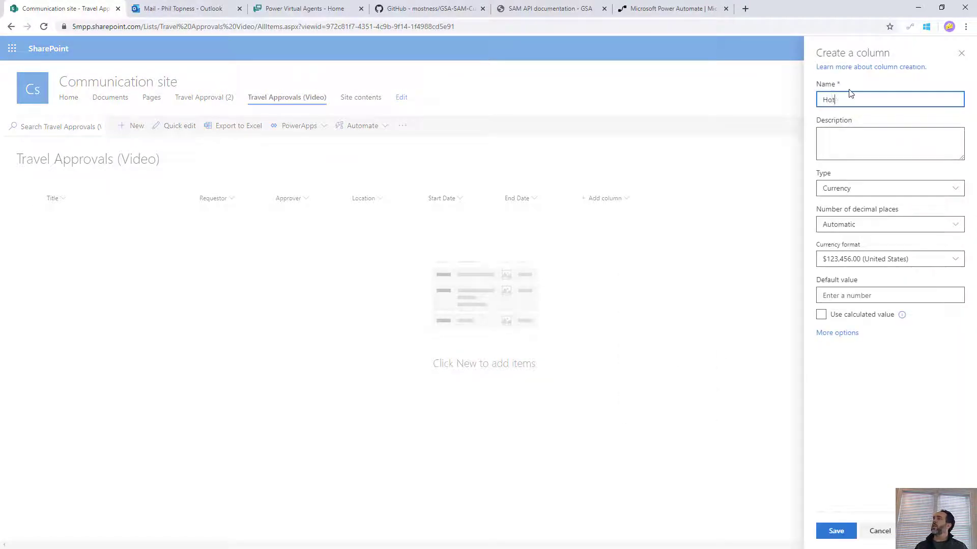
text(el Per Diem)
click(836, 531)
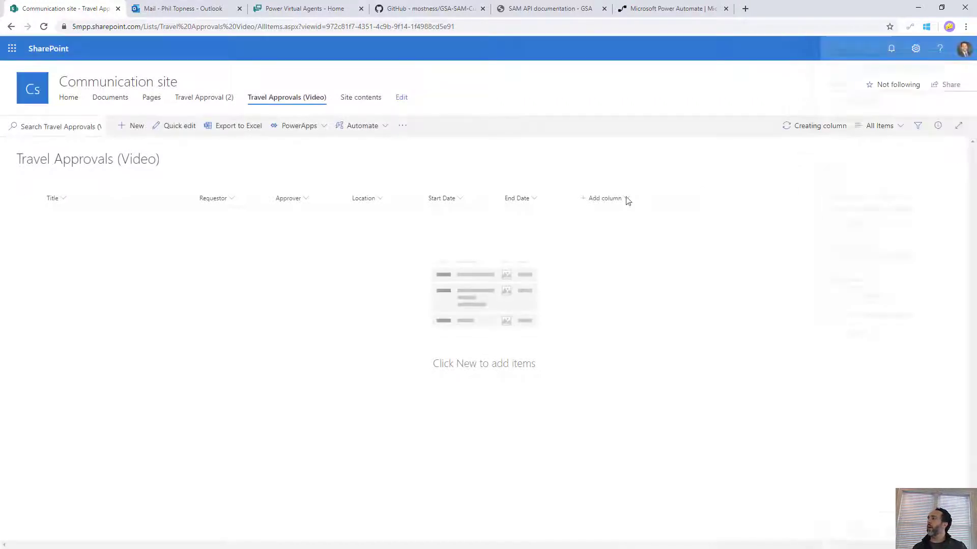
Add a Currency column named "M&IE Per Diem" to the list, keeping the United States currency format.
click(679, 199)
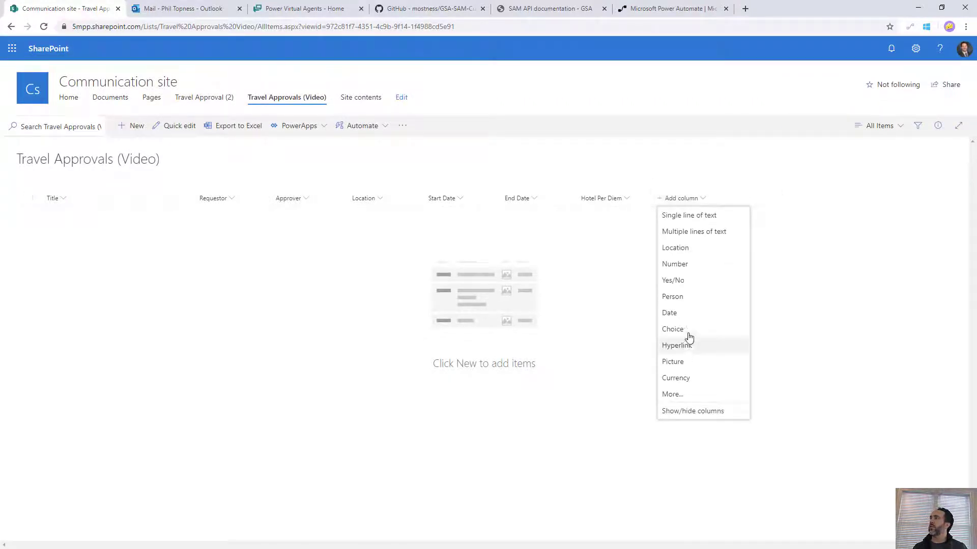
click(684, 378)
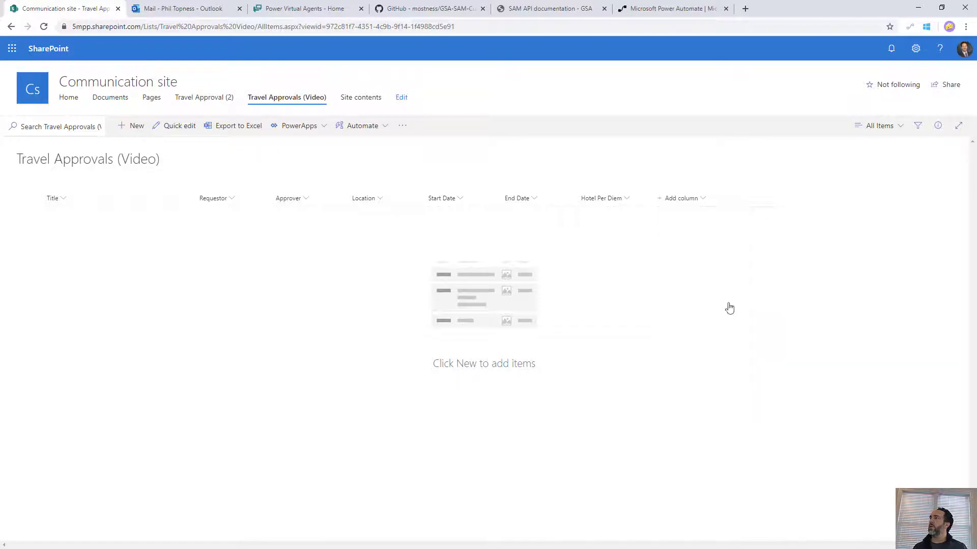
text(M&I)
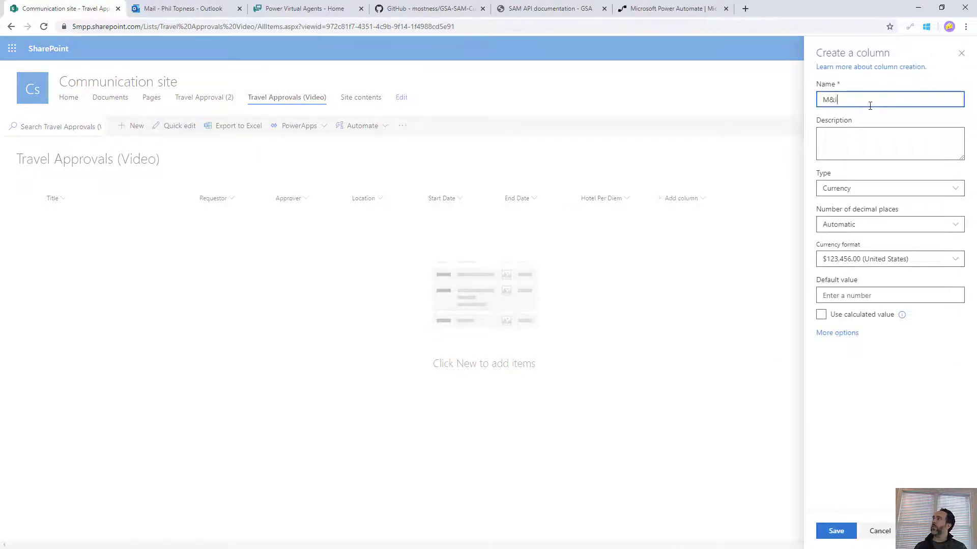
text(E Per Diem)
click(835, 532)
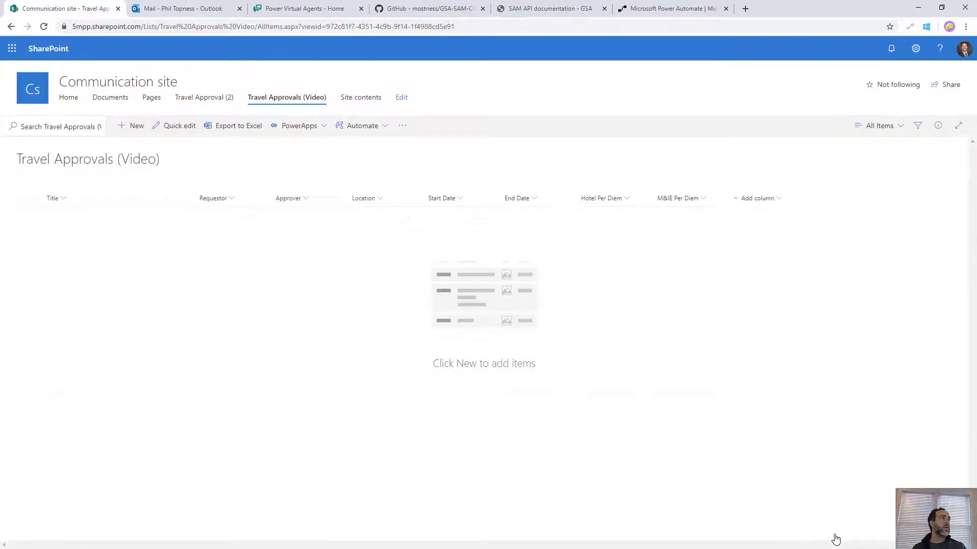
Add a Choice column named "ApprovalStatus" with the choices In Approval, Approve and Reject, and set its default value to In Approval.
click(772, 200)
click(796, 332)
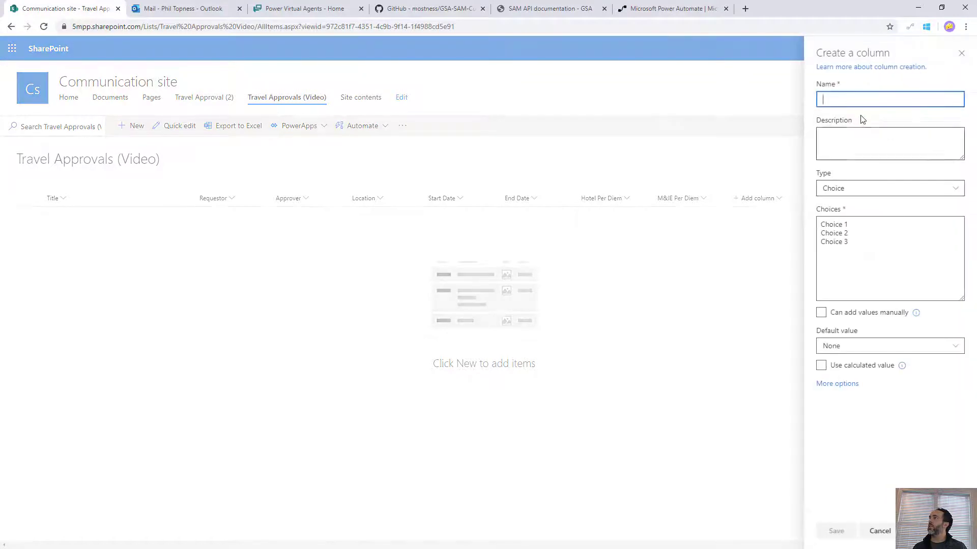
text(ApprovalST)
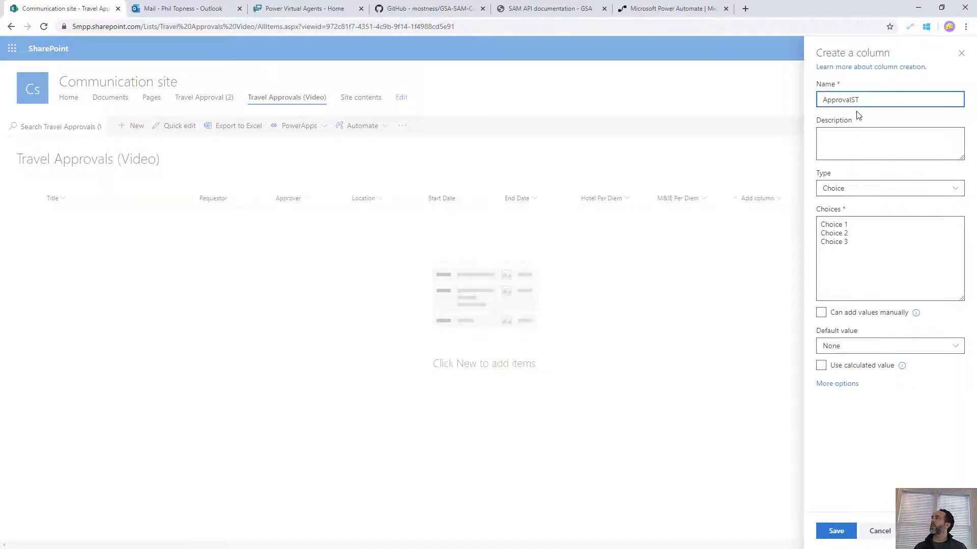
click(879, 272)
key(ctrl+a)
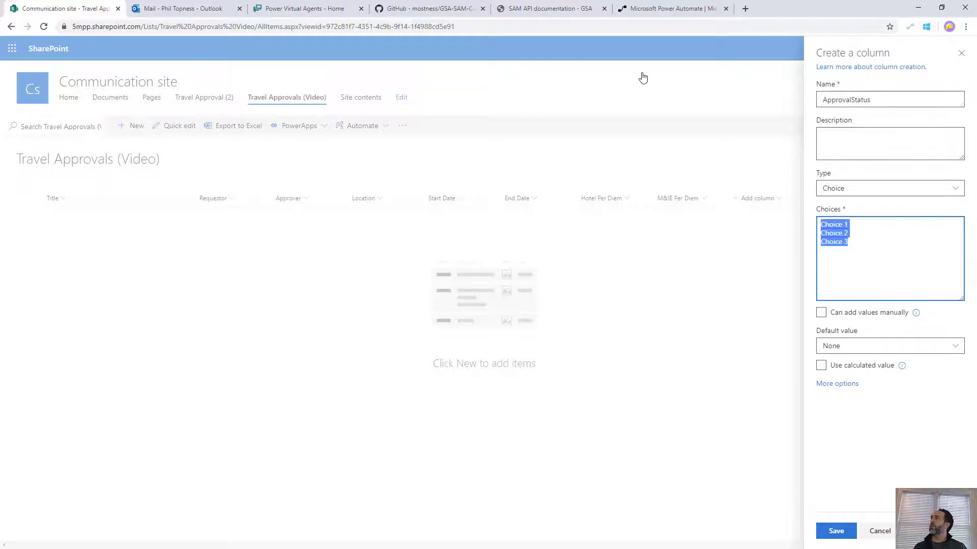
key(BackSpace)
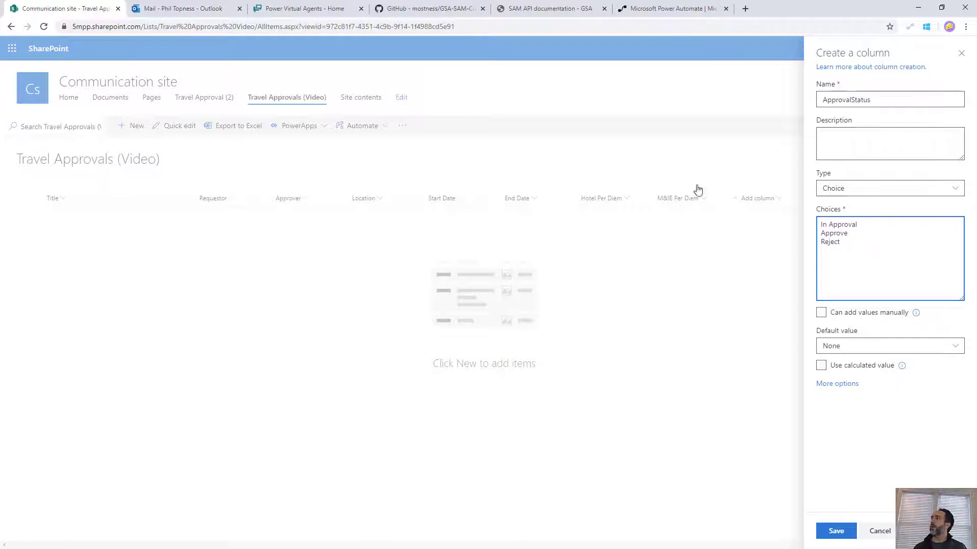
click(869, 348)
click(852, 386)
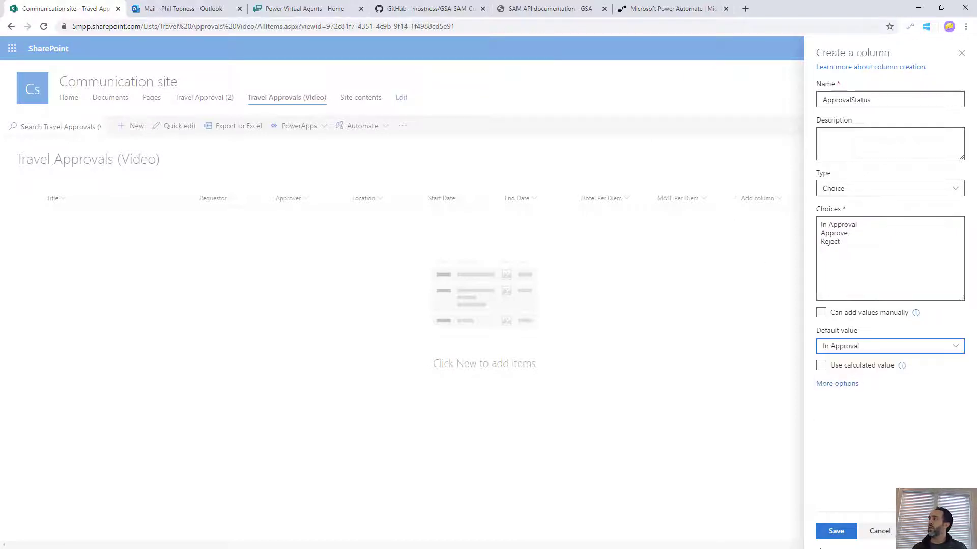
click(835, 532)
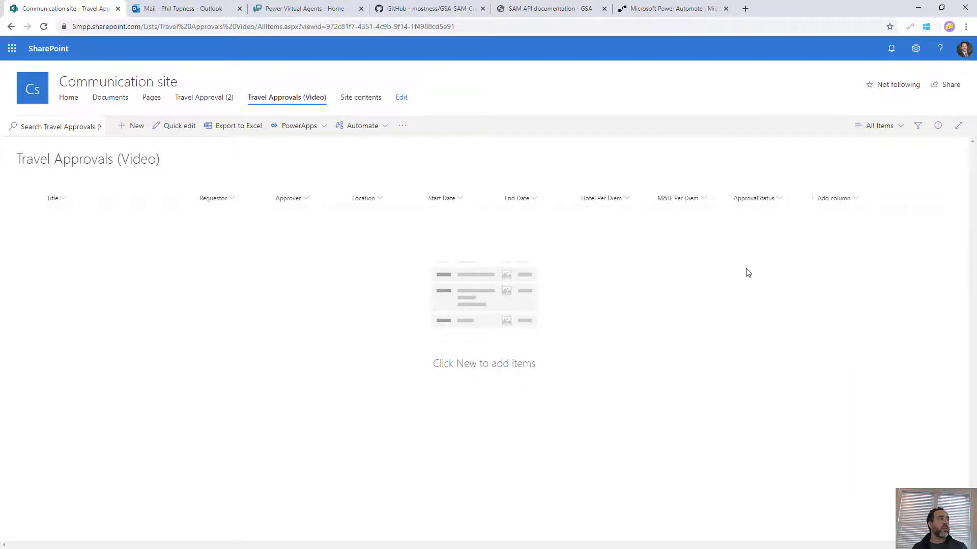
click(834, 199)
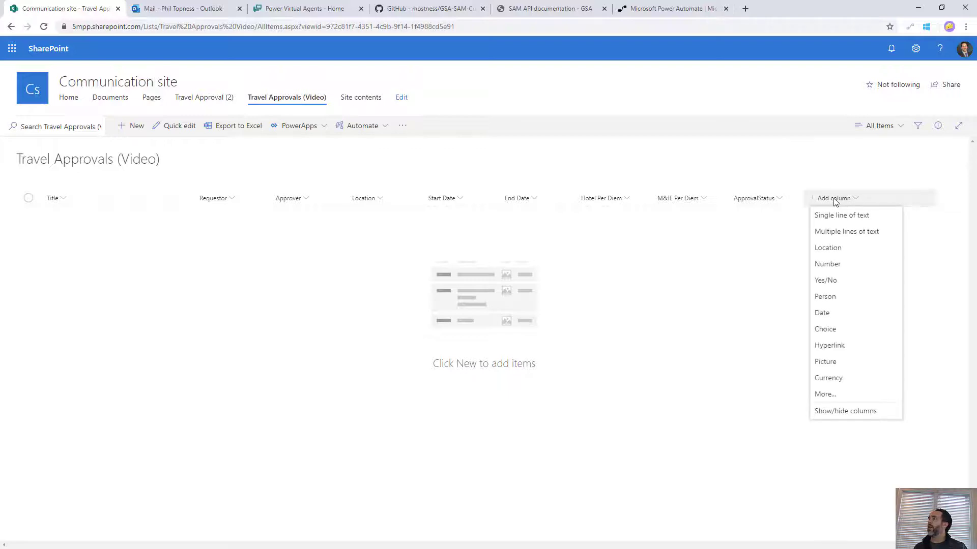
click(840, 169)
click(837, 198)
click(841, 197)
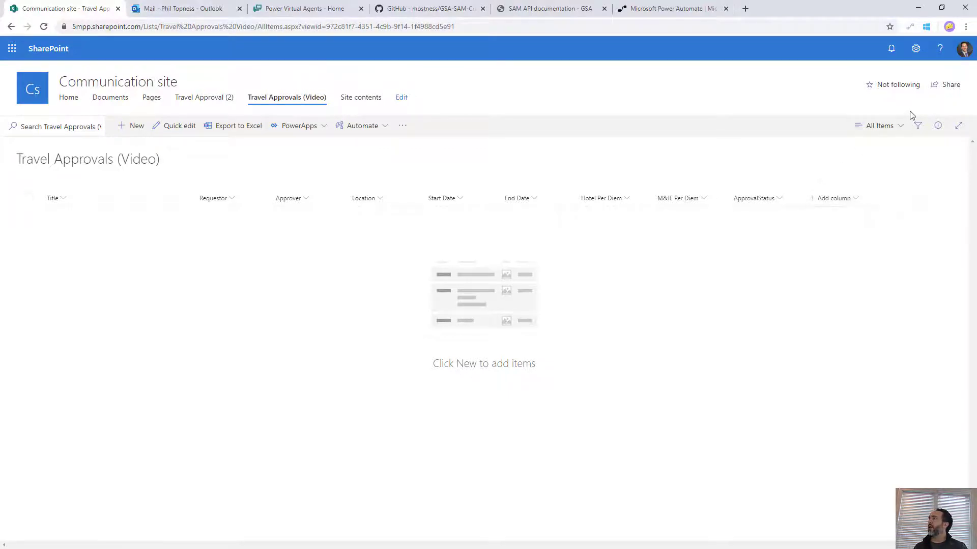
Start a new column named "Total" from the settings of the Travel Approvals (Video) list.
click(916, 48)
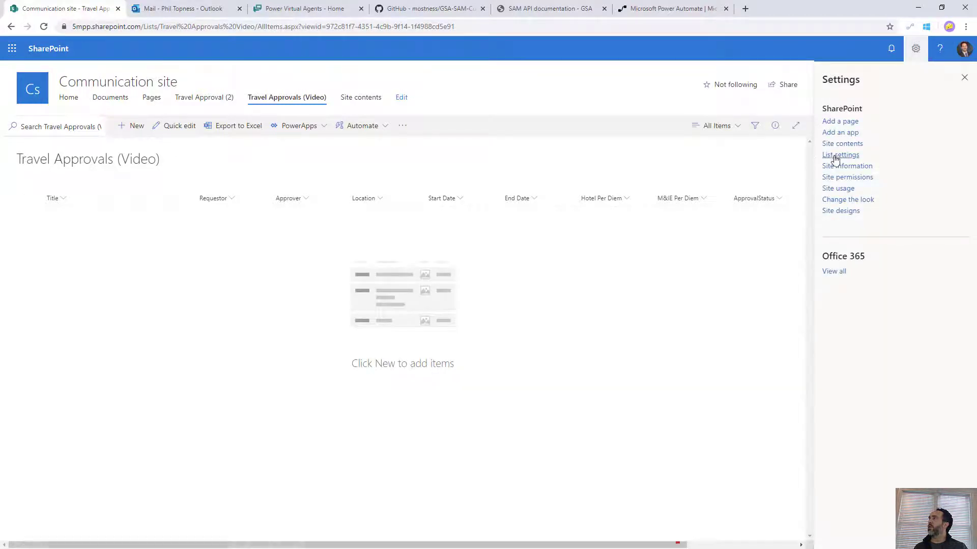
click(835, 155)
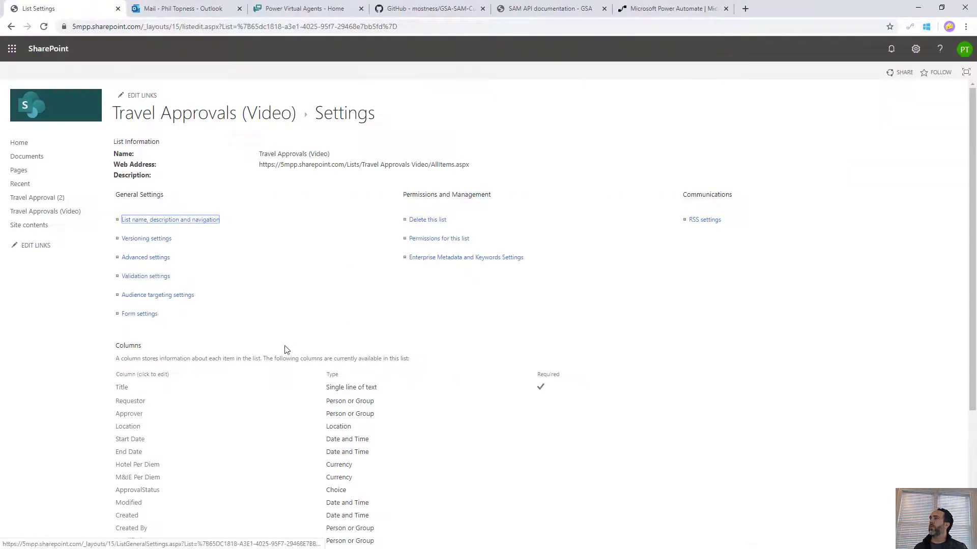
scroll(172, 330, down, 4)
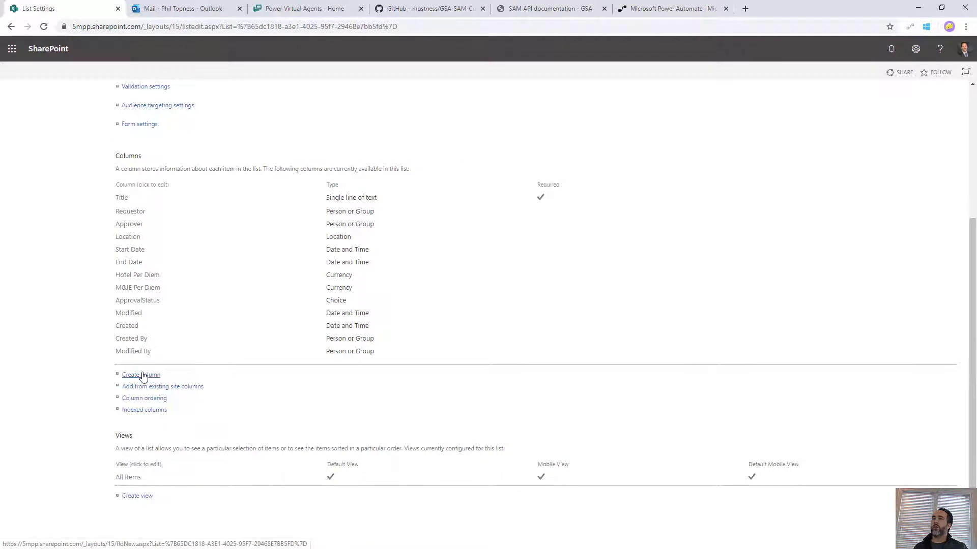
text(Tota)
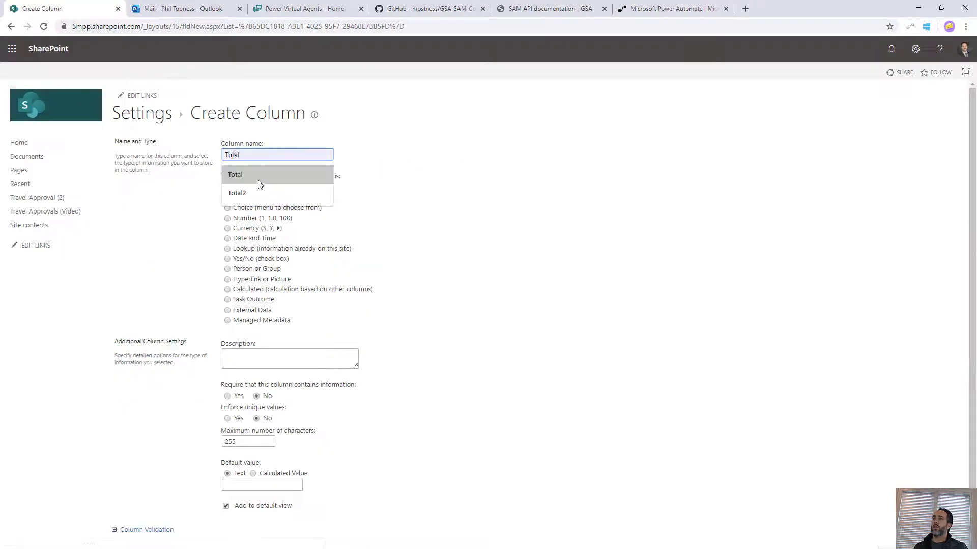
text(l)
key(Tab)
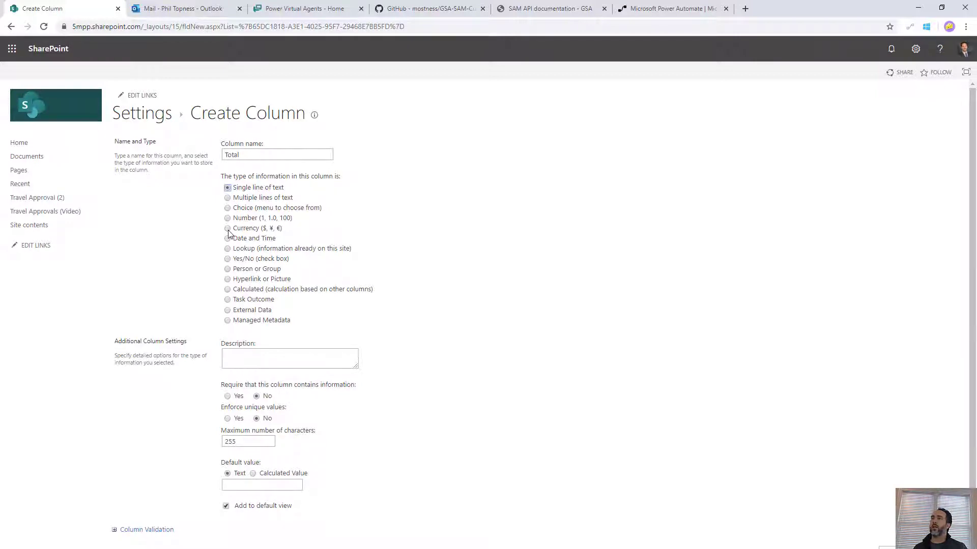
Make the Total column a Calculated column whose formula returns Currency.
click(227, 288)
scroll(475, 304, down, 3)
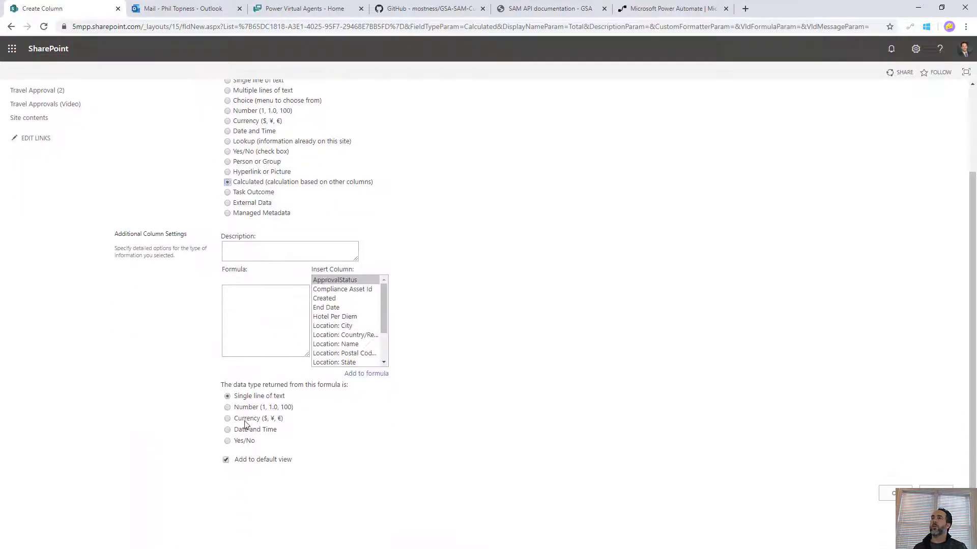
click(227, 418)
Begin the Total formula with the inclusive day count: ((DATEDIF([Start Date],[End Date], "d")+1).
click(254, 306)
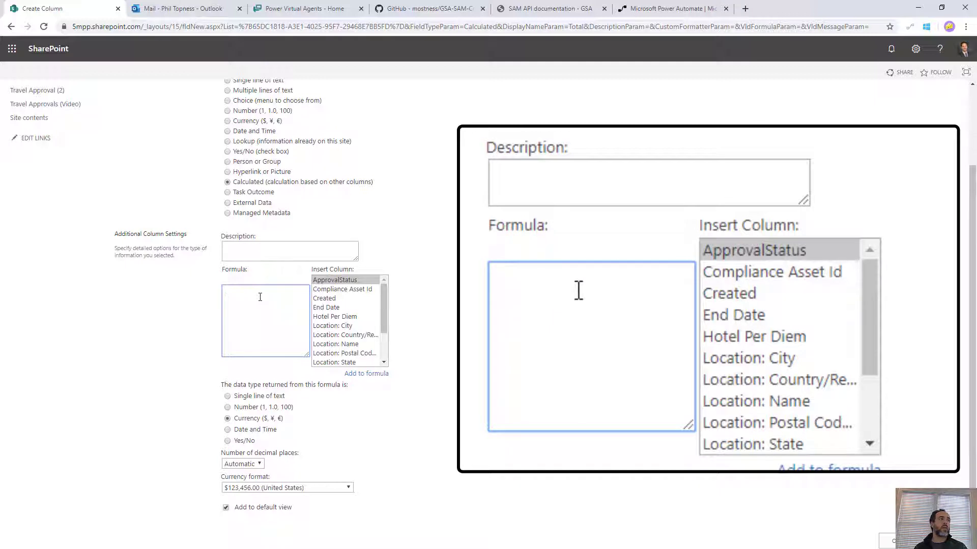
text(((DATEDIF()
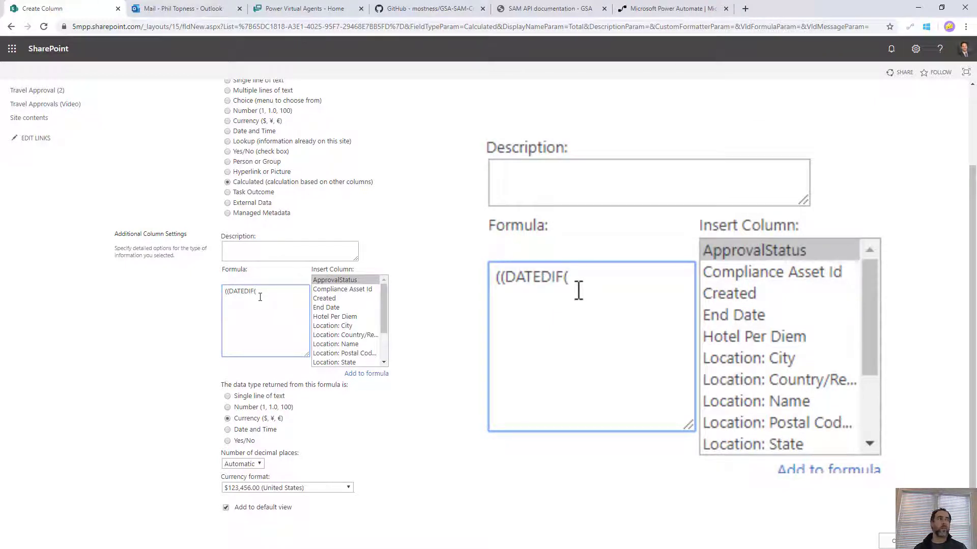
scroll(357, 327, down, 2)
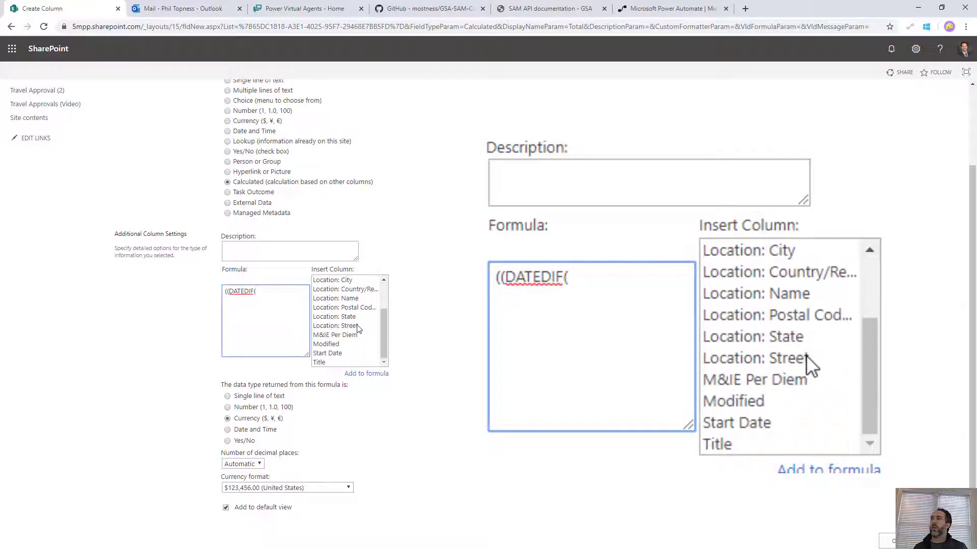
double_click(346, 354)
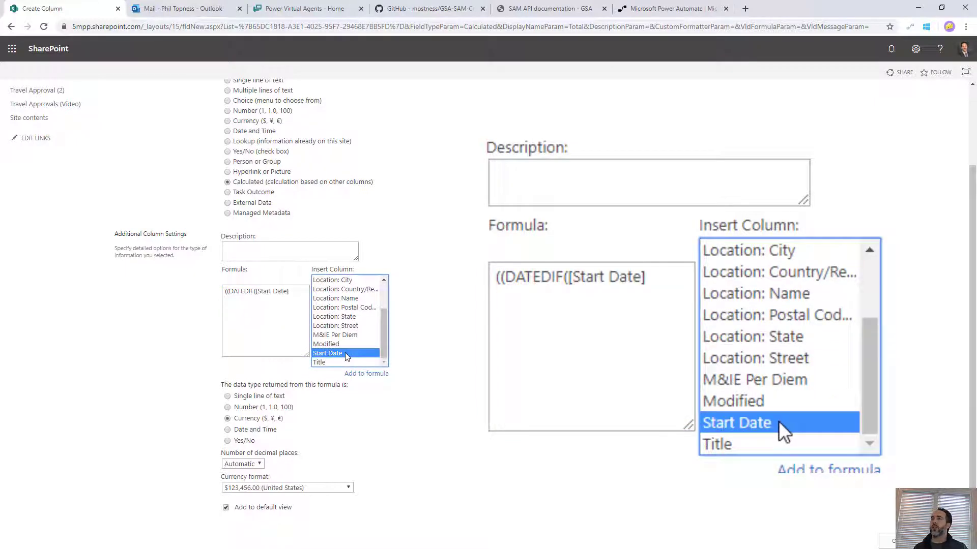
click(296, 301)
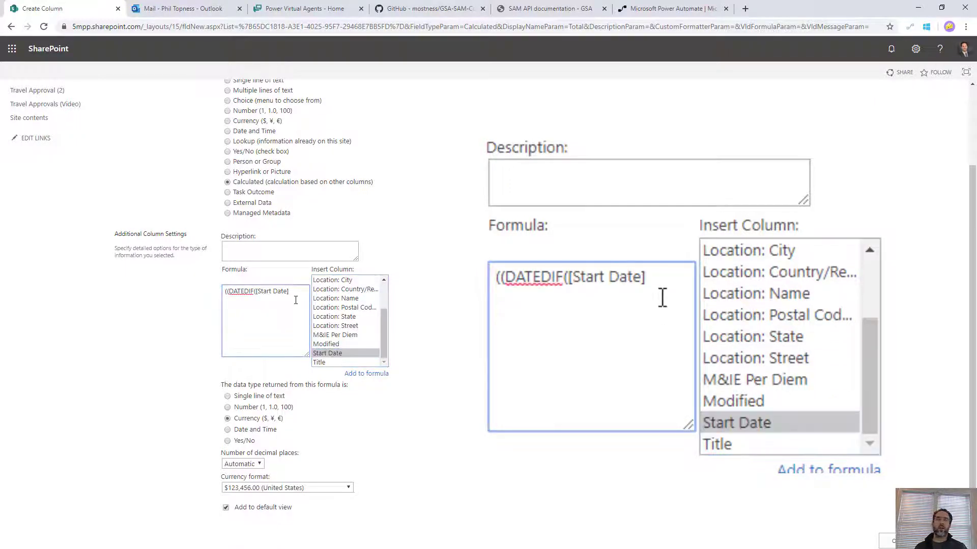
text(,)
scroll(337, 336, up, 2)
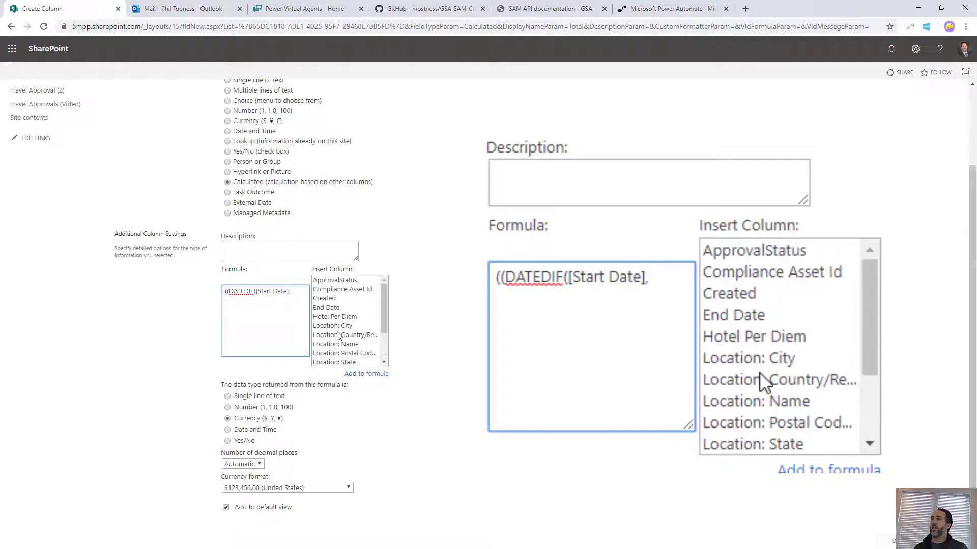
click(338, 299)
double_click(337, 307)
click(260, 302)
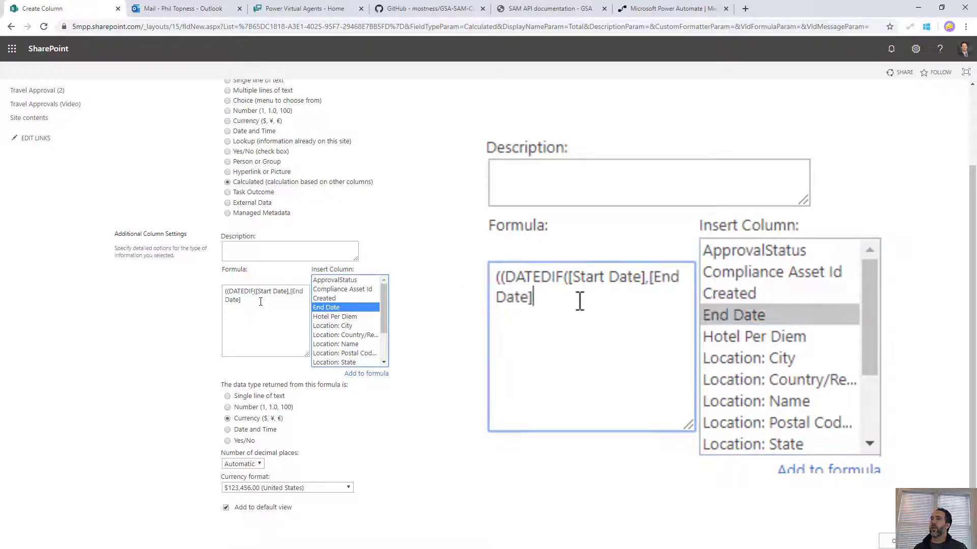
text(, "d"))
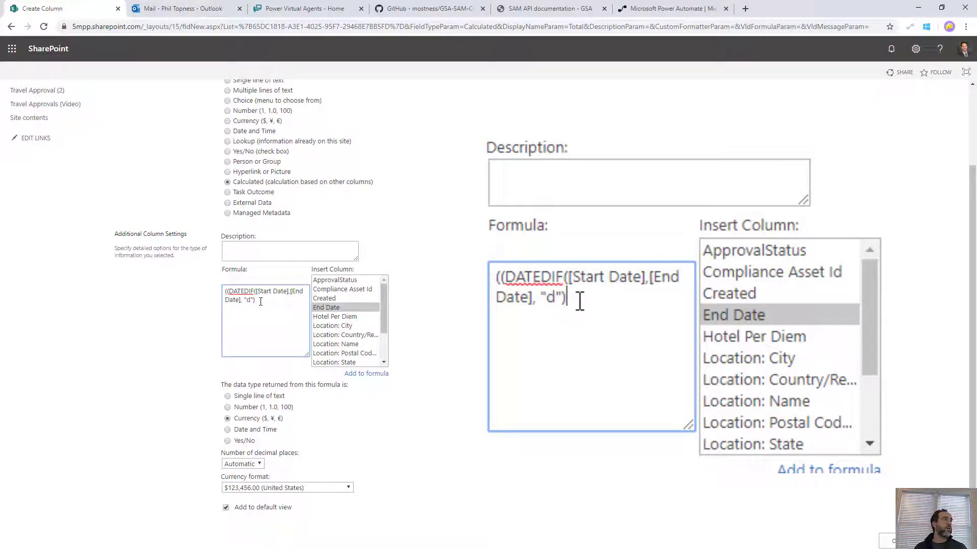
text(+1))
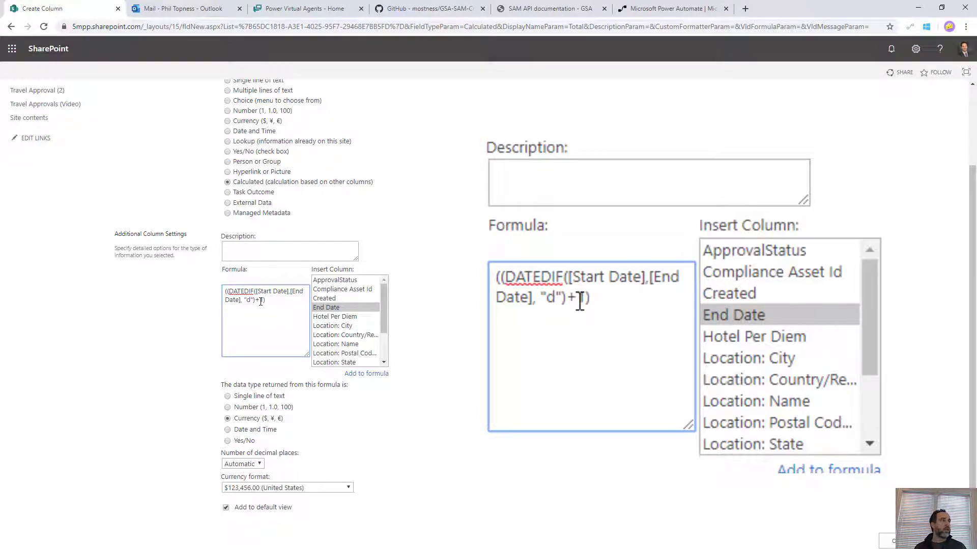
Extend the Total formula with a multiplication by an opened parenthesis containing [M&IE Per Diem].
text(()
text(*())
scroll(349, 338, down, 3)
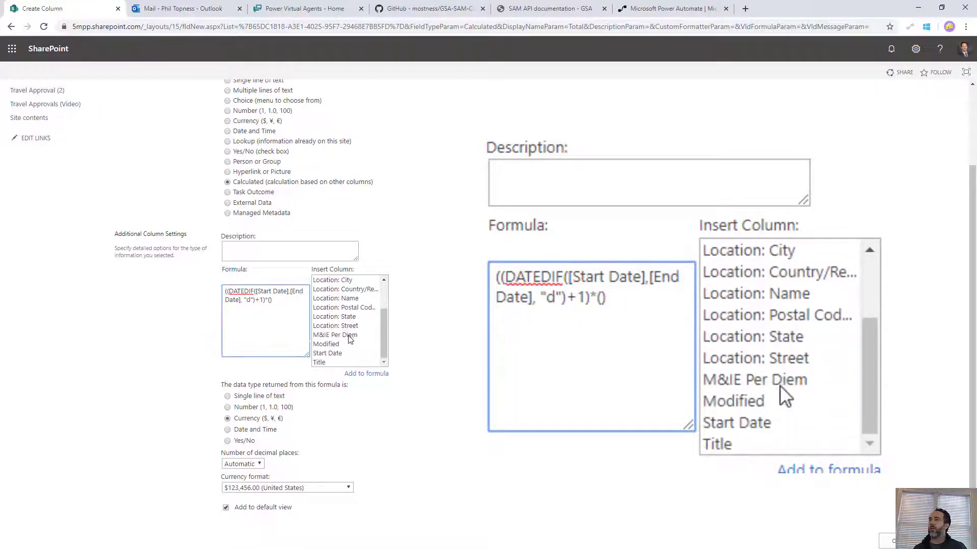
double_click(348, 337)
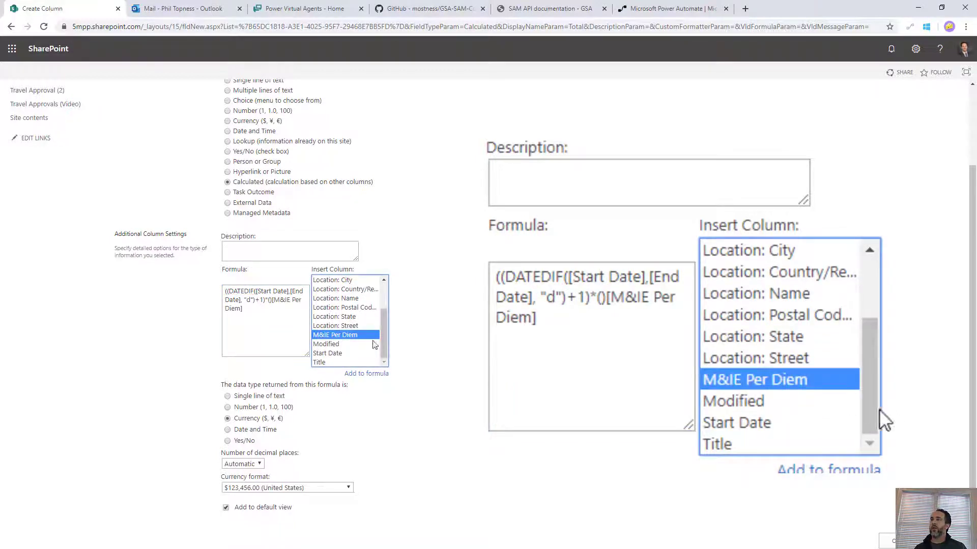
click(270, 300)
key(Delete)
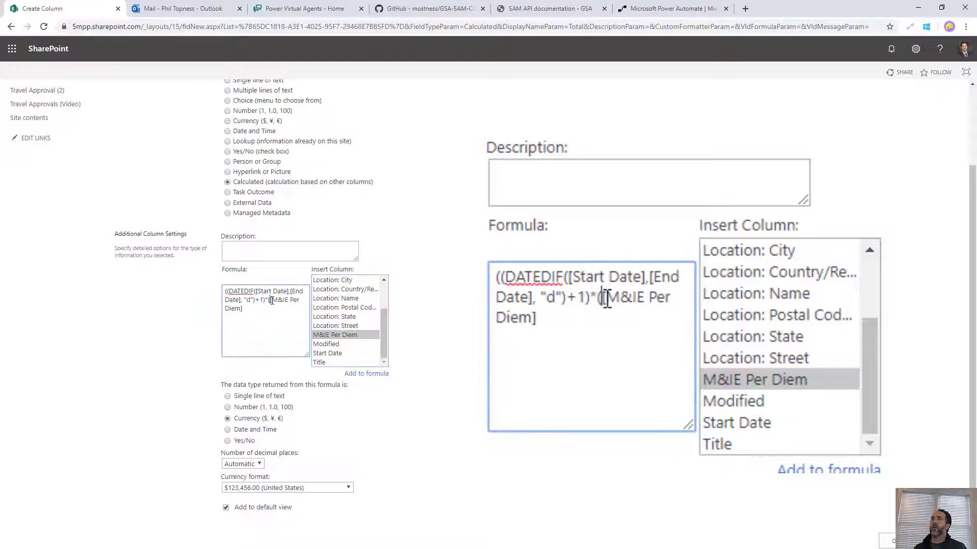
key(End)
key(Down)
Complete the Total formula by adding [Hotel Per Diem] and closing the parenthesis, and create the column.
text(+)
scroll(339, 349, up, 1)
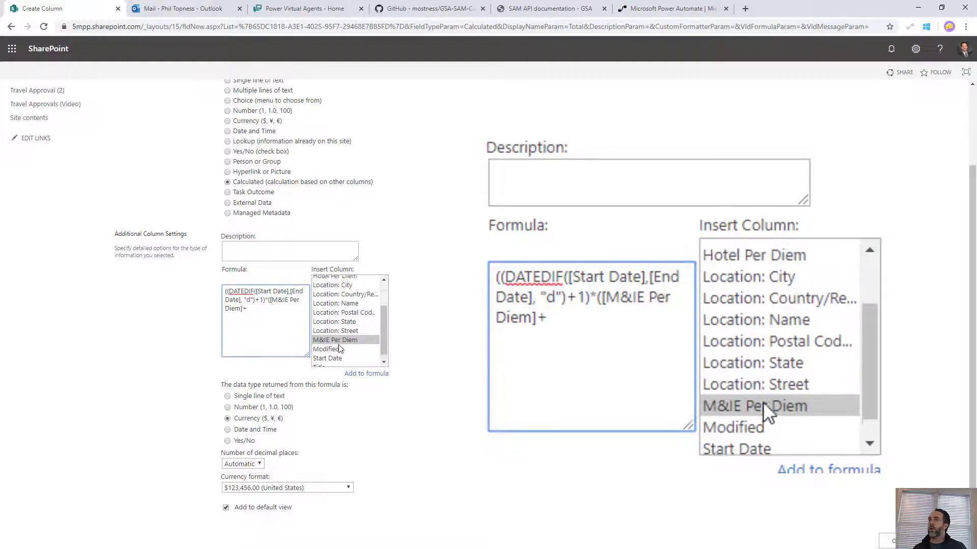
scroll(340, 348, up, 2)
double_click(343, 316)
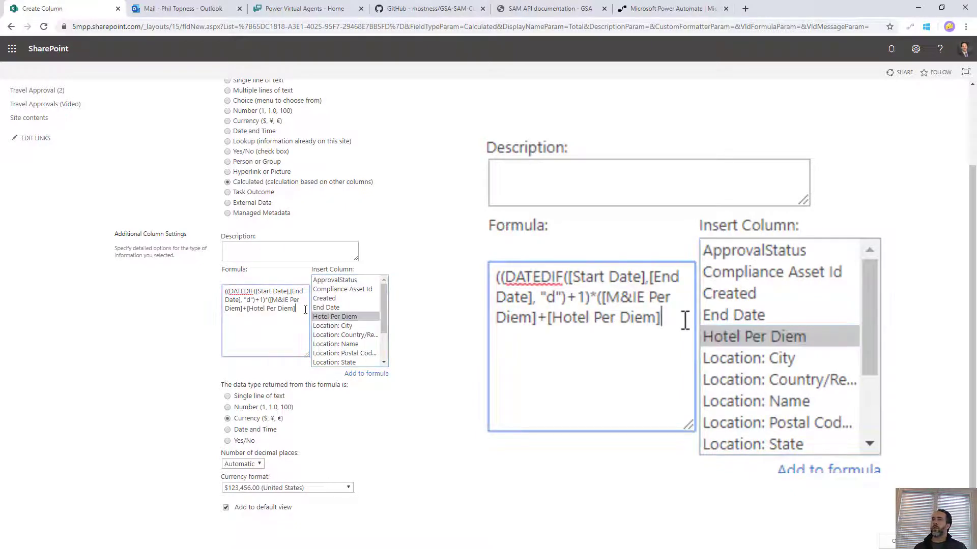
scroll(305, 310, down, 1)
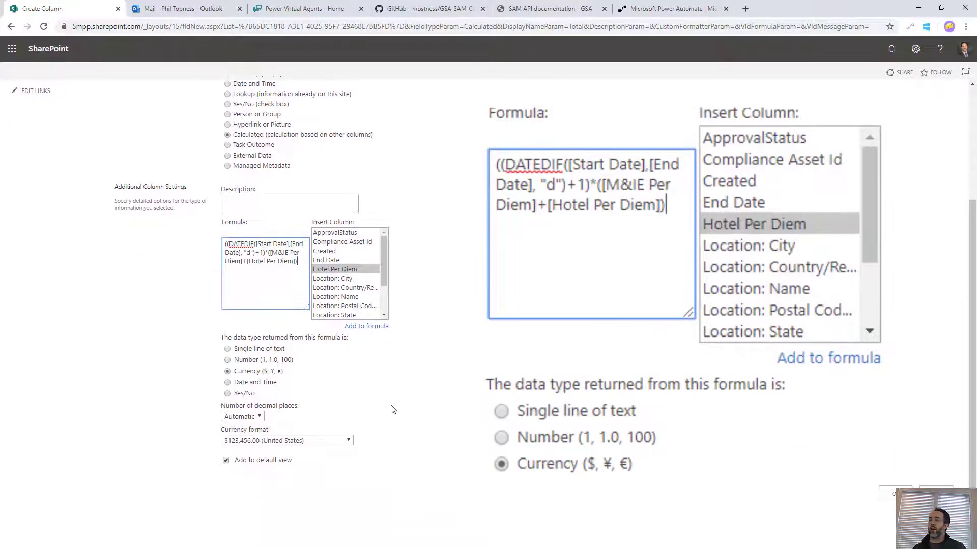
click(895, 493)
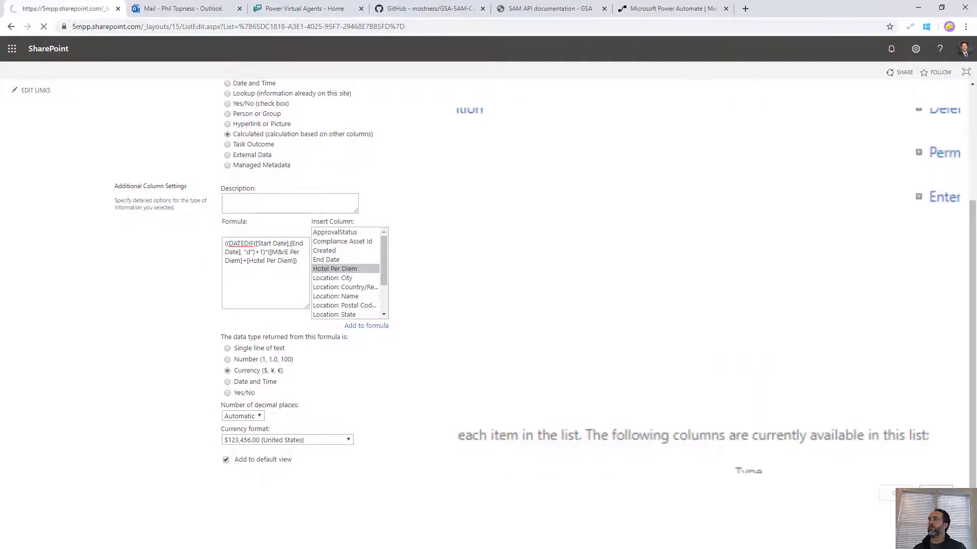
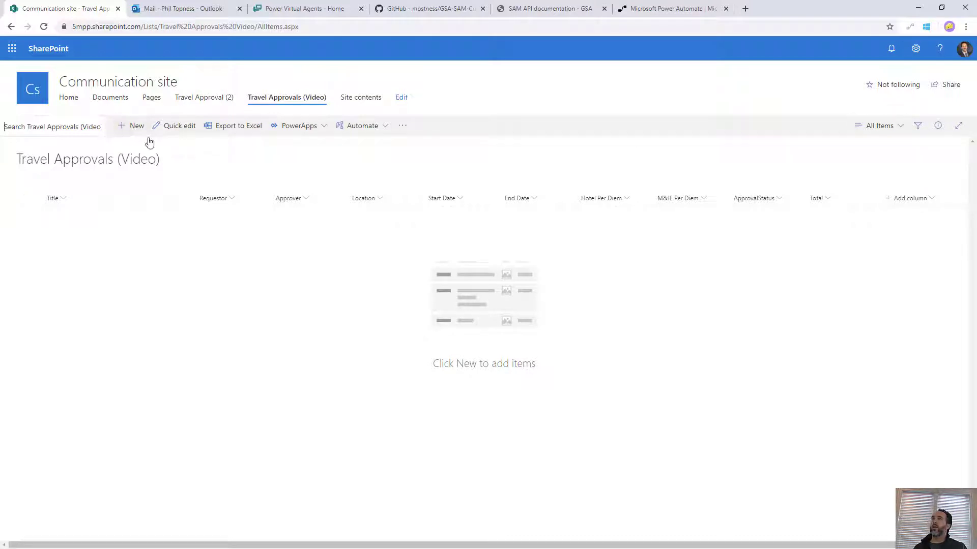
Hide Approver, Hotel Per Diem, M&IE Per Diem and ApprovalStatus from the new item form and save the form layout.
click(136, 128)
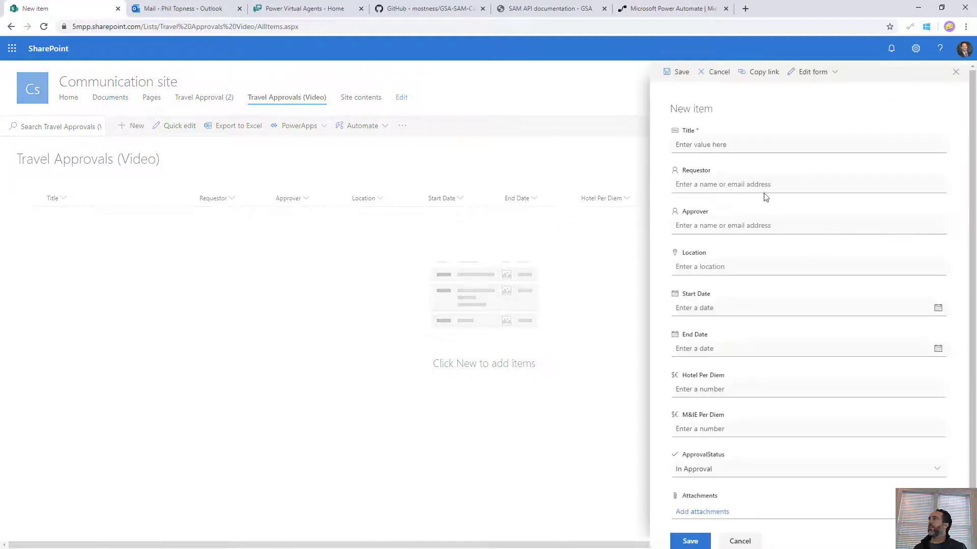
click(806, 75)
click(795, 91)
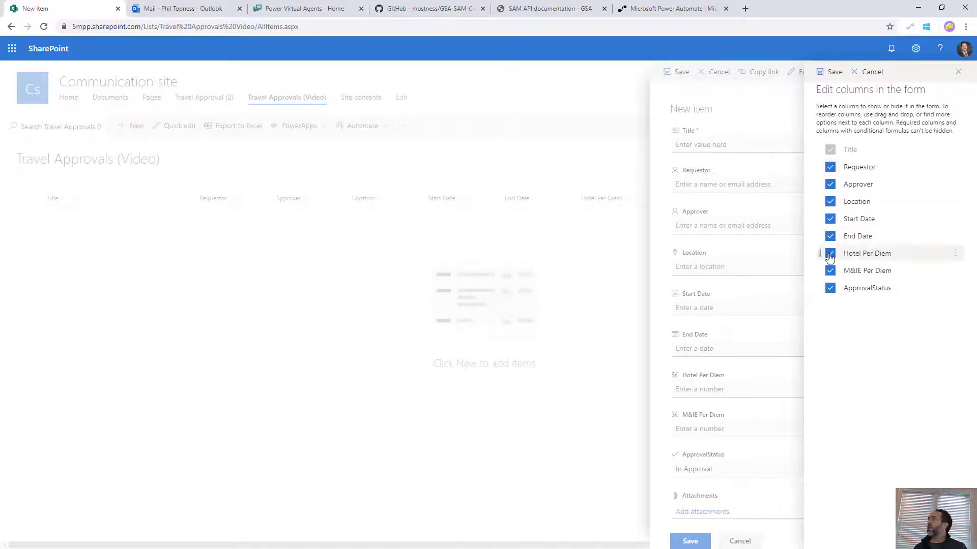
click(830, 185)
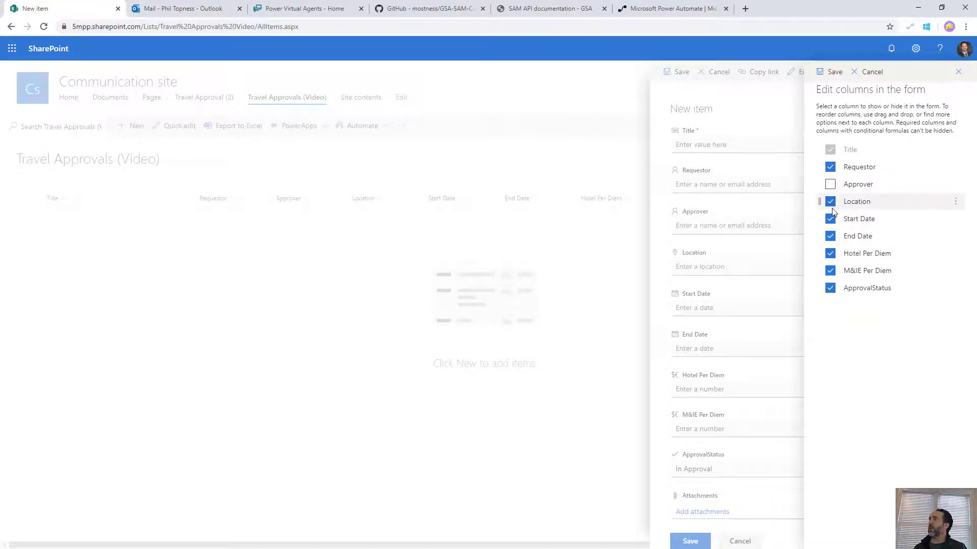
click(830, 253)
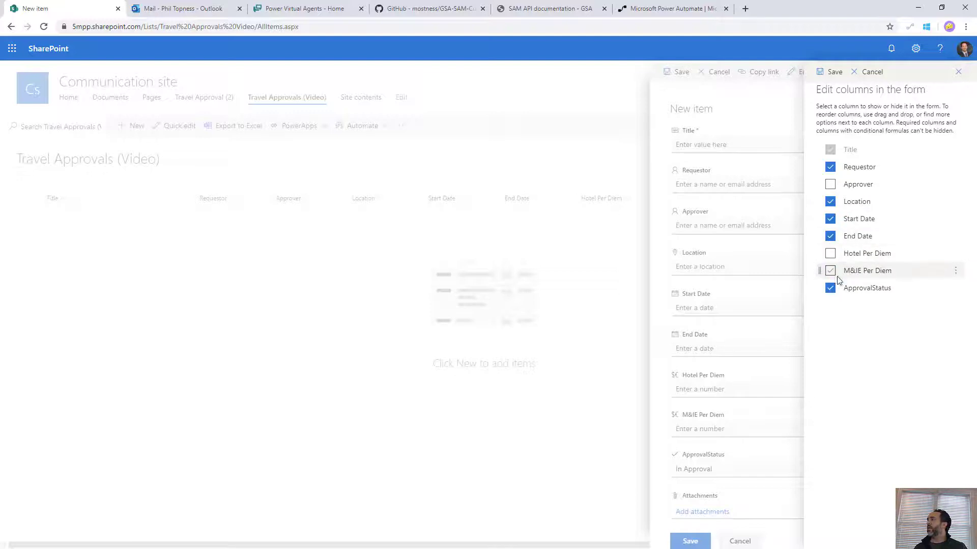
click(831, 288)
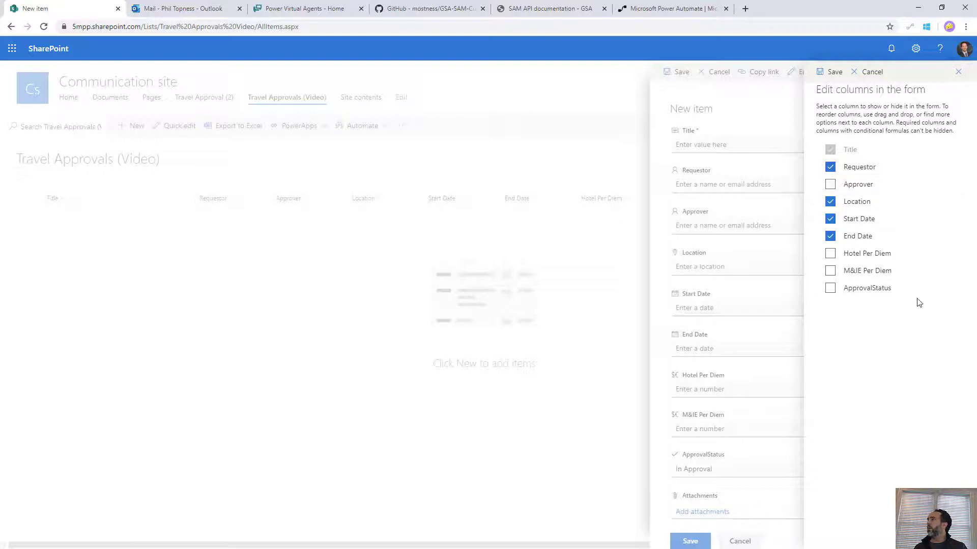
click(826, 74)
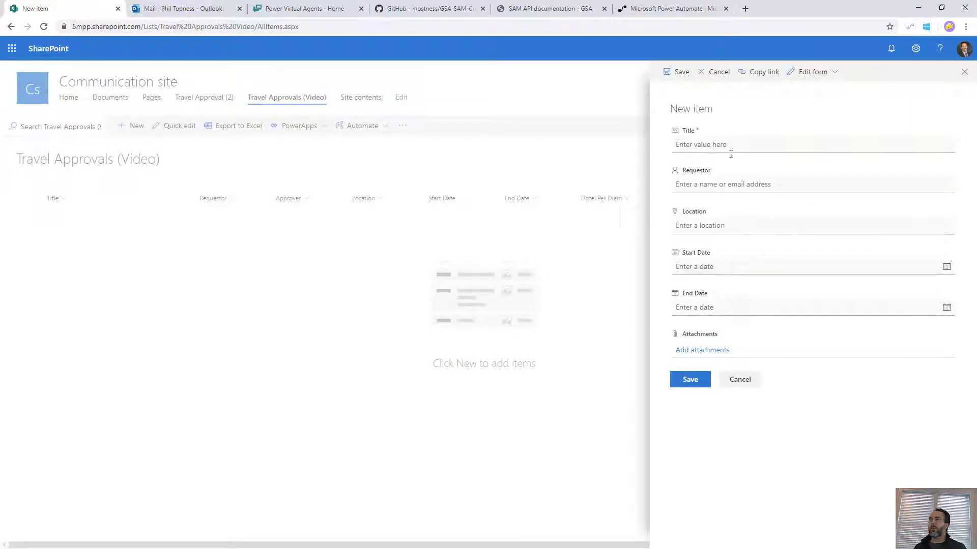
Title the new travel request Boondoggle and choose the requesting person's name as Requestor.
click(717, 186)
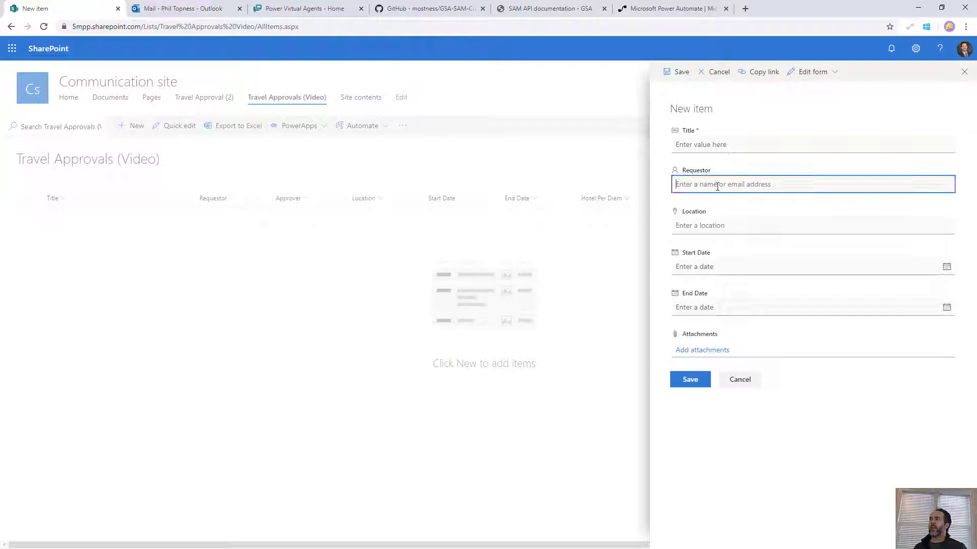
click(733, 228)
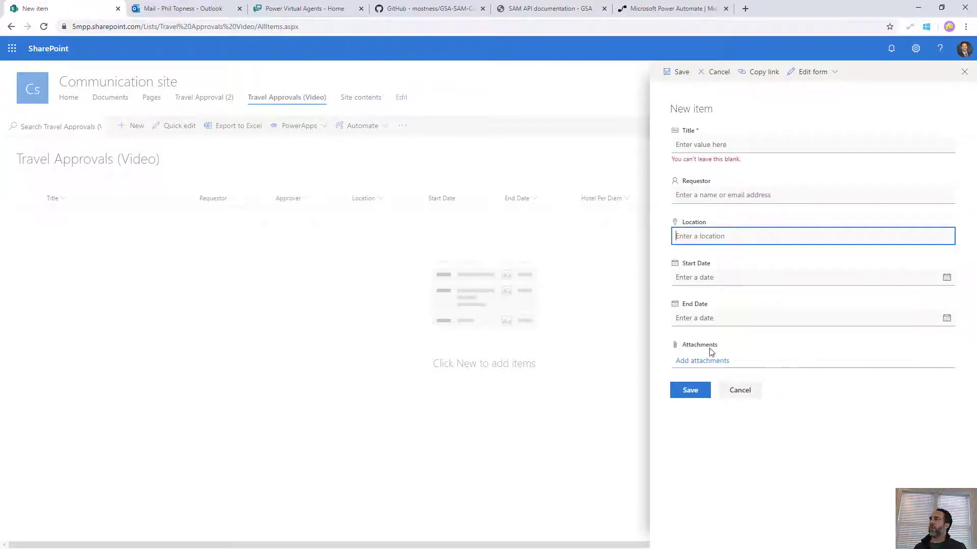
click(712, 143)
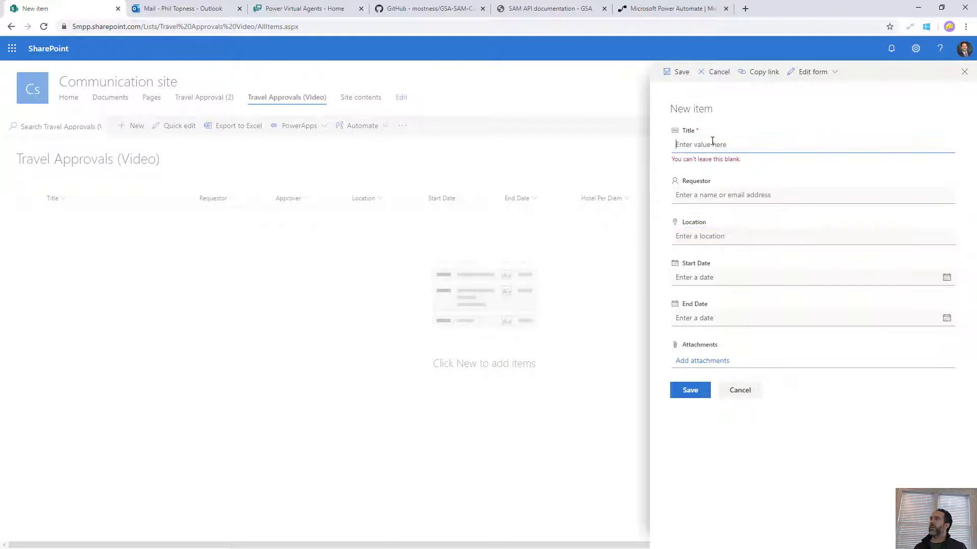
text(Boondo)
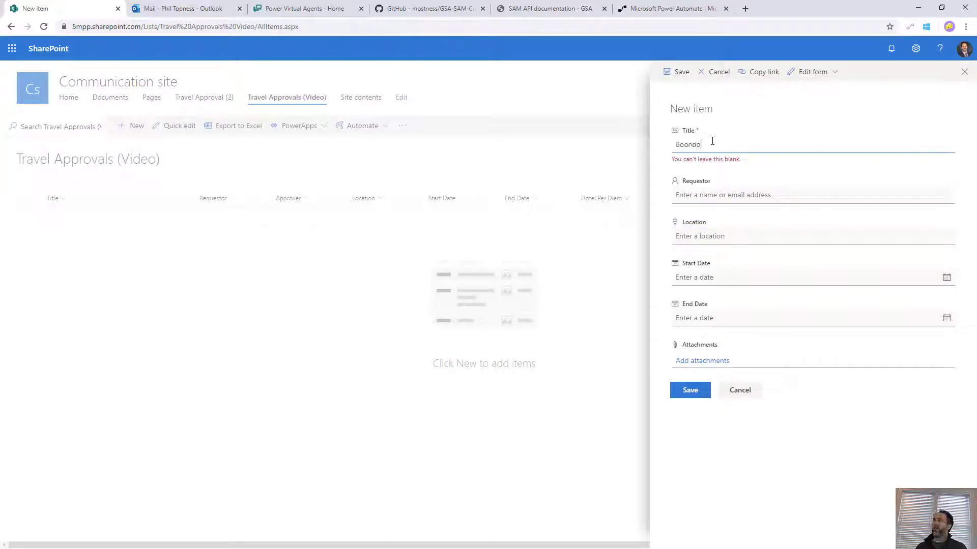
key(Tab)
text(phil)
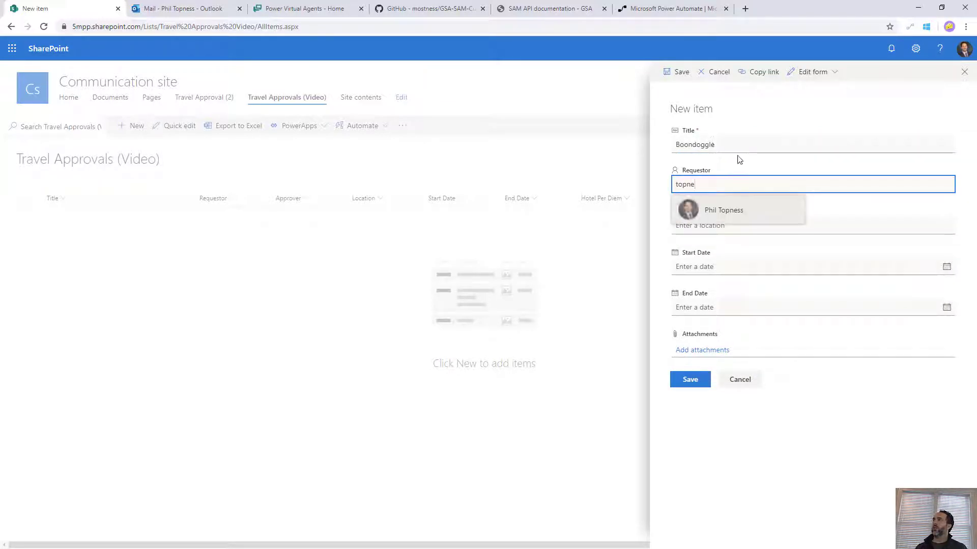
key(BackSpace)
key(BackSpace)
key(BackSpace)
key(BackSpace)
Set the request's Location to Space Needle in Seattle and its Start Date to 4/15/2020.
click(711, 229)
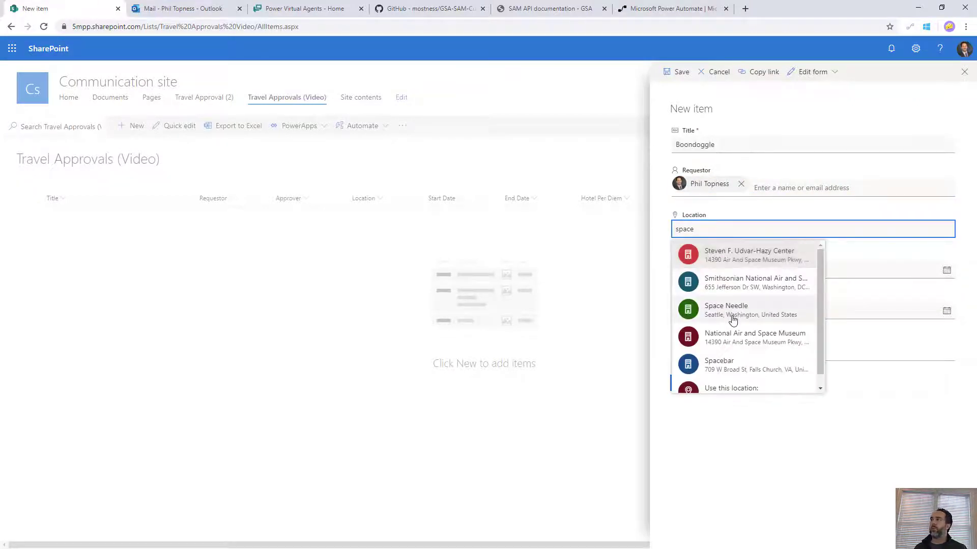
click(747, 318)
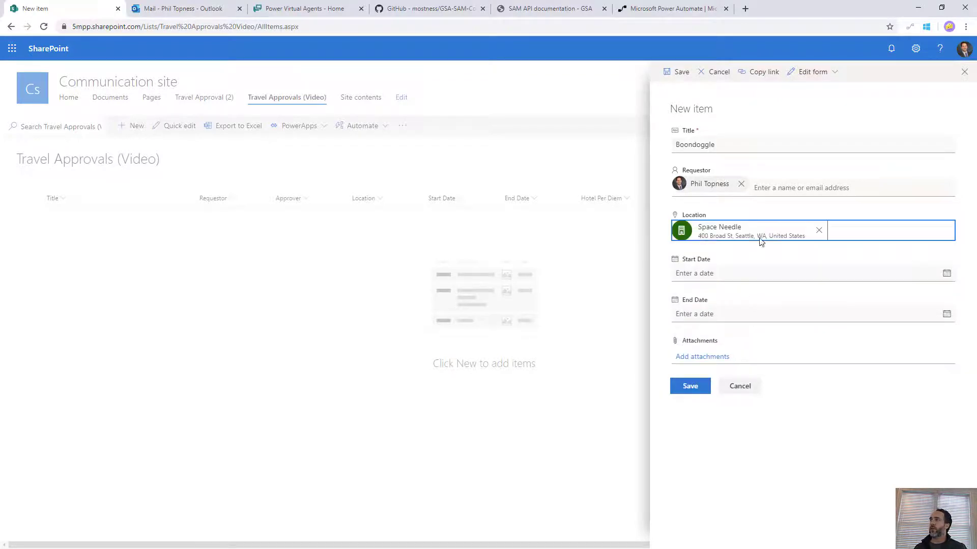
click(946, 273)
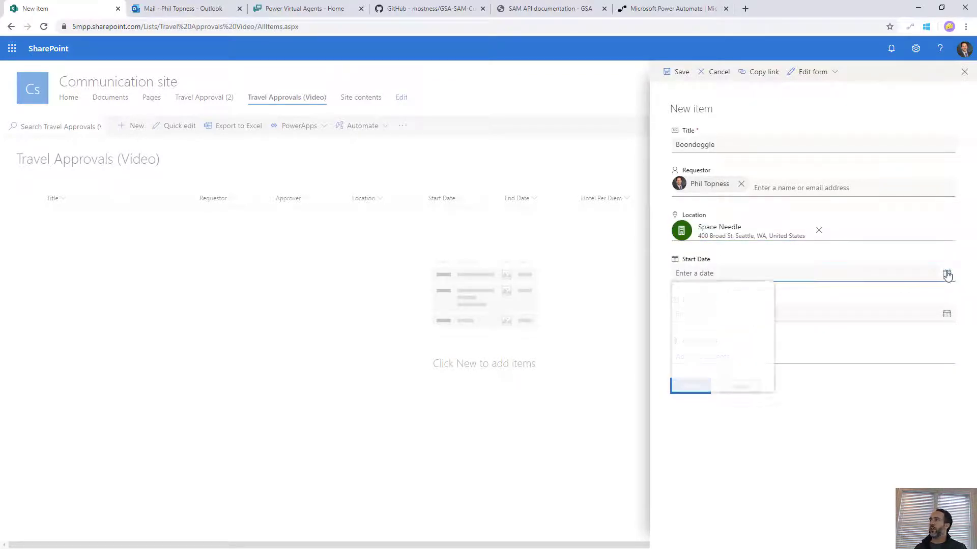
click(721, 338)
click(743, 311)
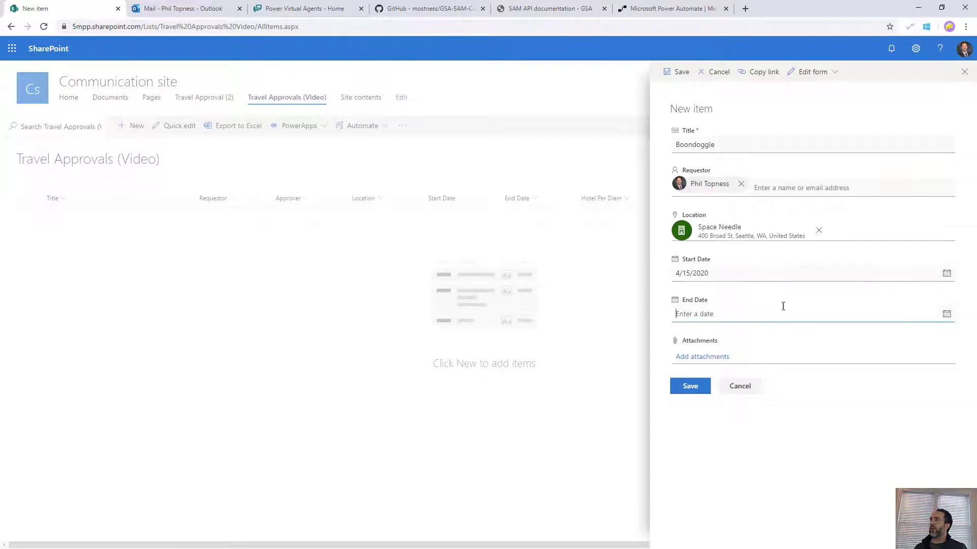
Set the request's End Date to 4/16/2020 and save the new item.
click(947, 314)
click(736, 379)
click(695, 386)
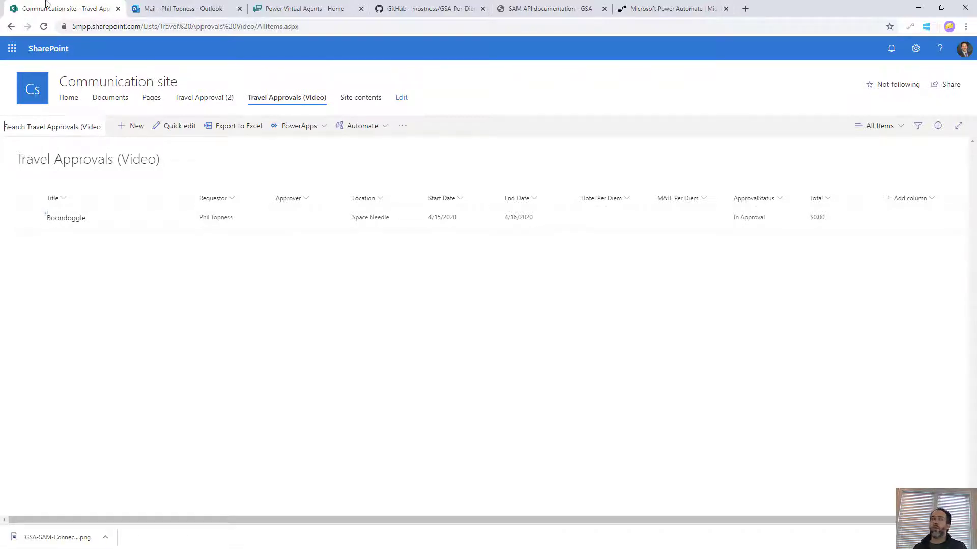
Switch to the GSA-Per-Diem-Custom-Connector repository on GitHub and save GSA-Per-Diem-Connector.icon.png to the GSA PER DIEM folder.
click(433, 8)
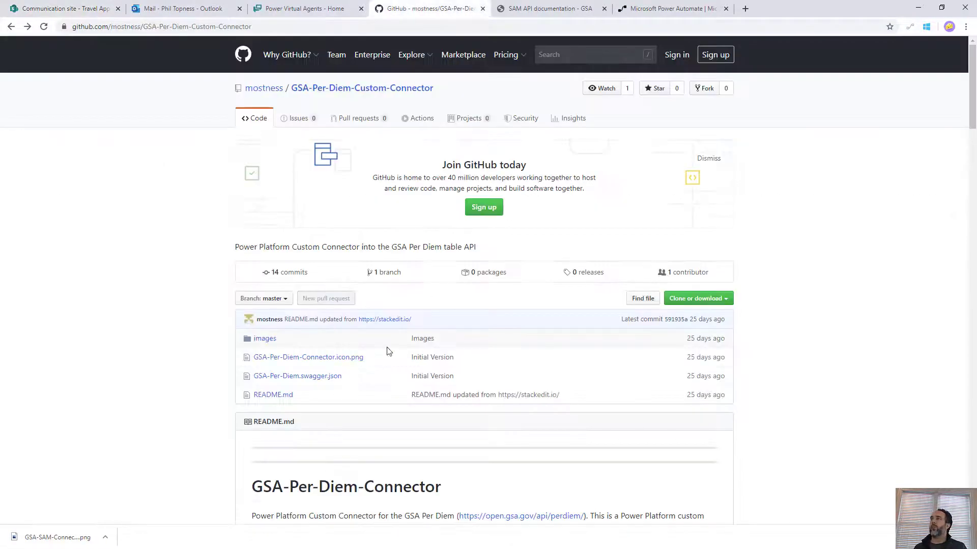
click(296, 363)
right_click(496, 385)
click(516, 412)
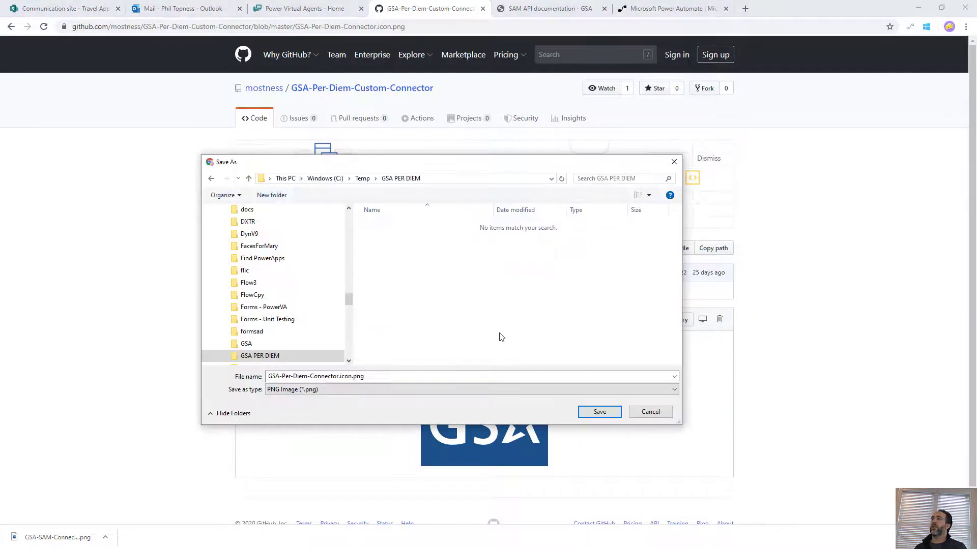
click(605, 418)
Return to the repository's file list and save the raw GSA-Per-Diem.swagger.json to the GSA PER DIEM folder.
key(alt+Left)
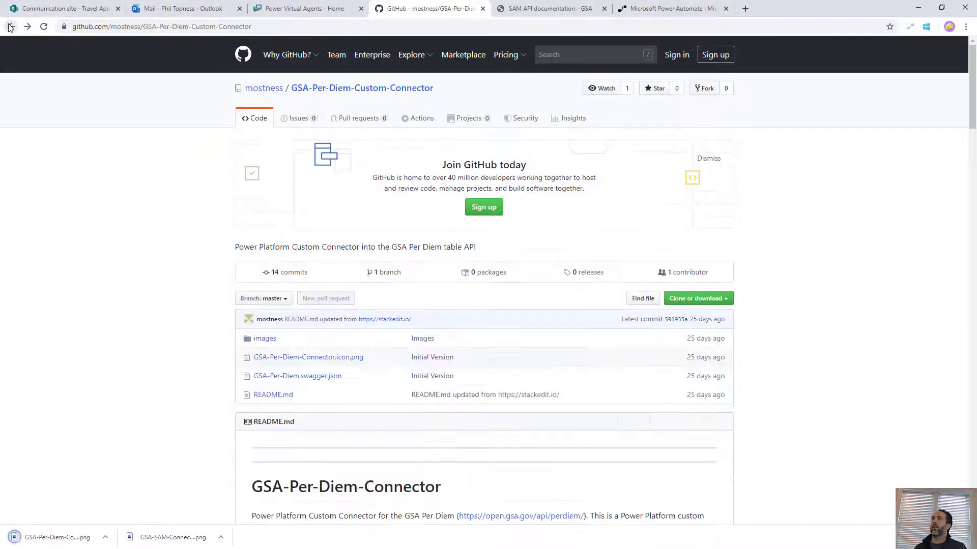
click(276, 378)
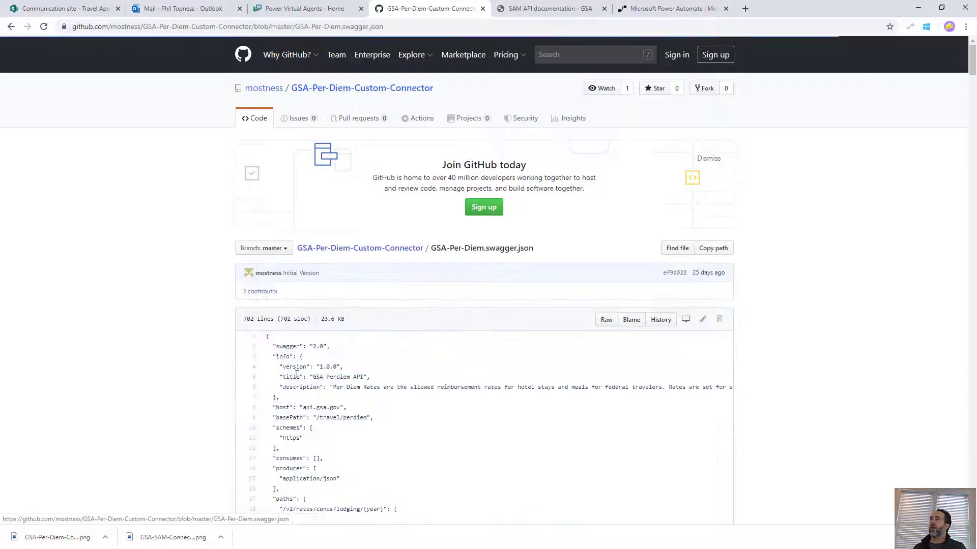
click(606, 320)
right_click(336, 252)
click(410, 304)
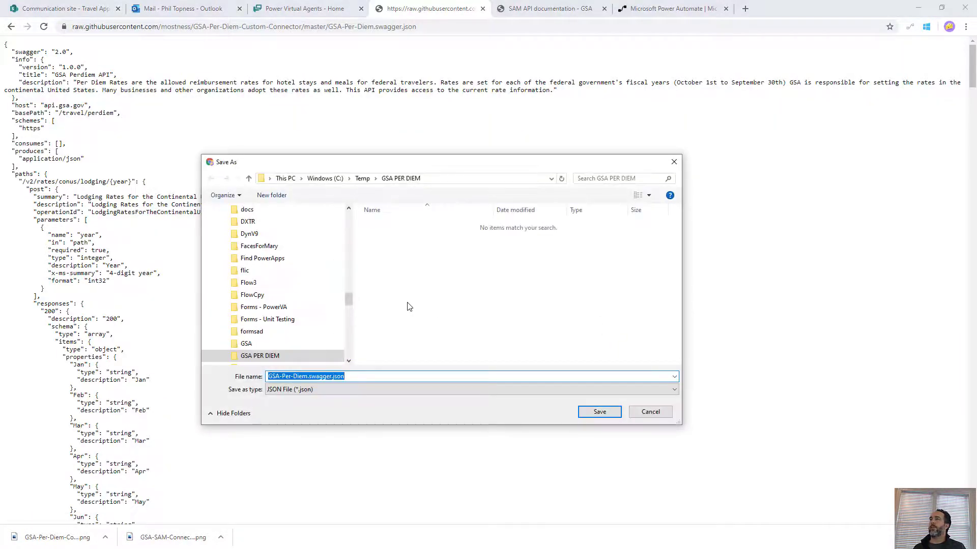
key(Return)
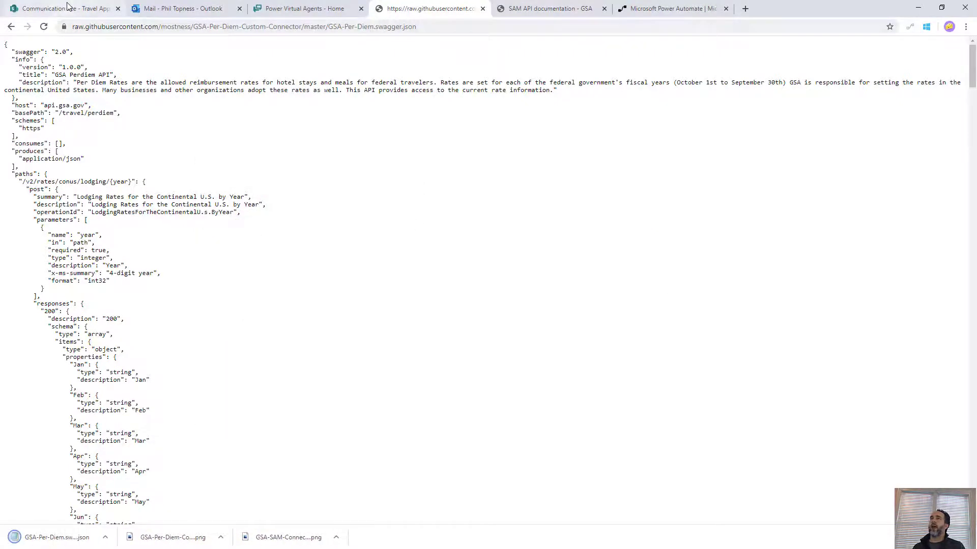
Switch to Power Automate and open the list of custom connectors.
click(69, 8)
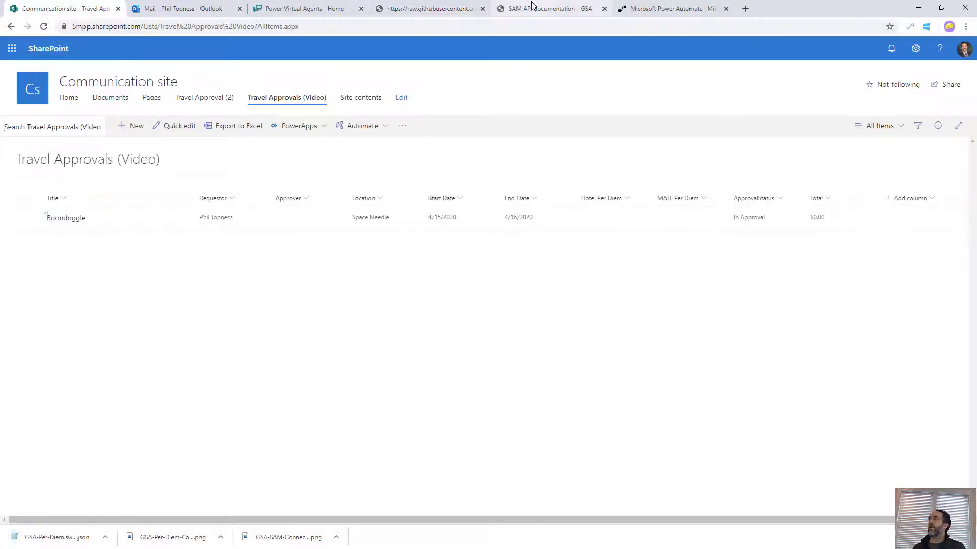
click(667, 9)
click(57, 220)
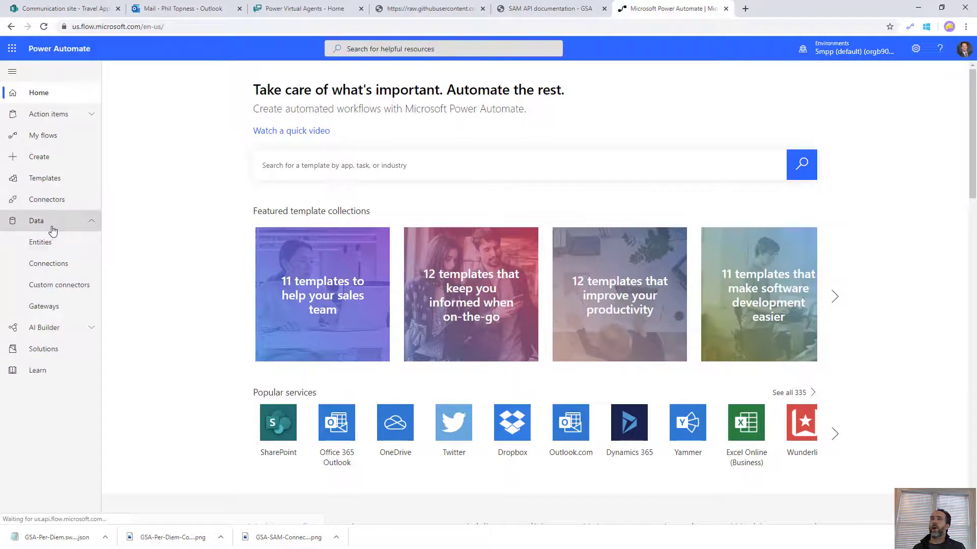
click(59, 284)
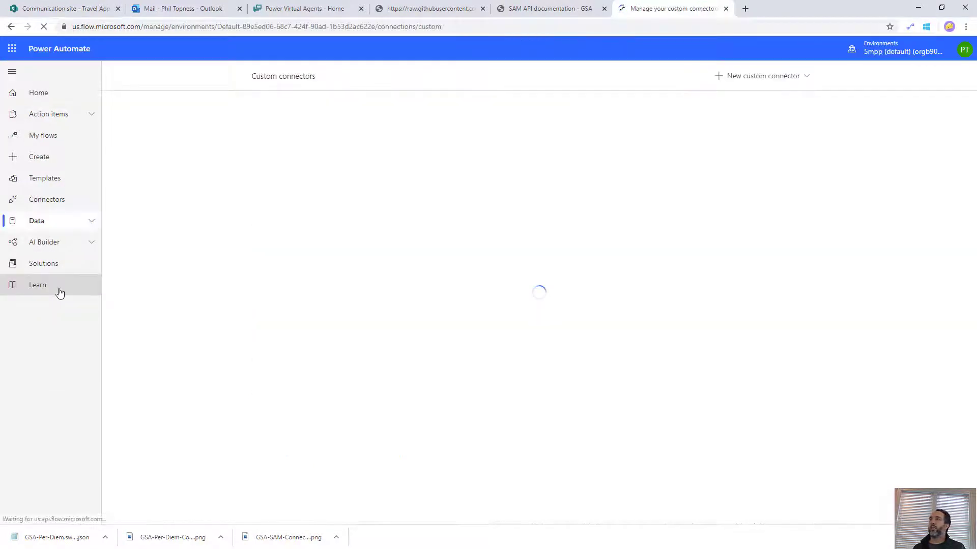
Start a custom connector named GSA Per Diem by importing the OpenAPI file GSA-Per-Diem.swagger.json.
click(765, 78)
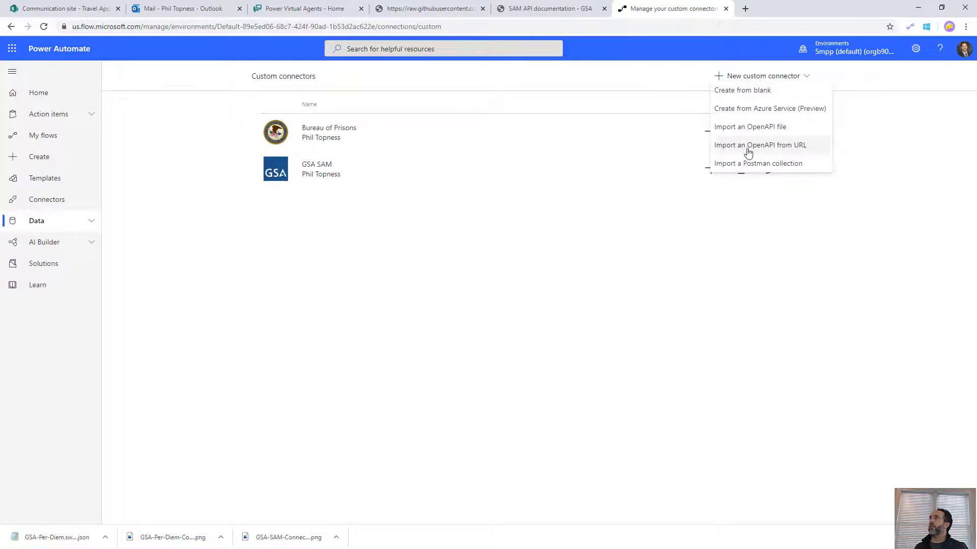
click(747, 130)
click(399, 259)
text(GSA Per Diem)
key(Tab)
click(632, 309)
double_click(346, 225)
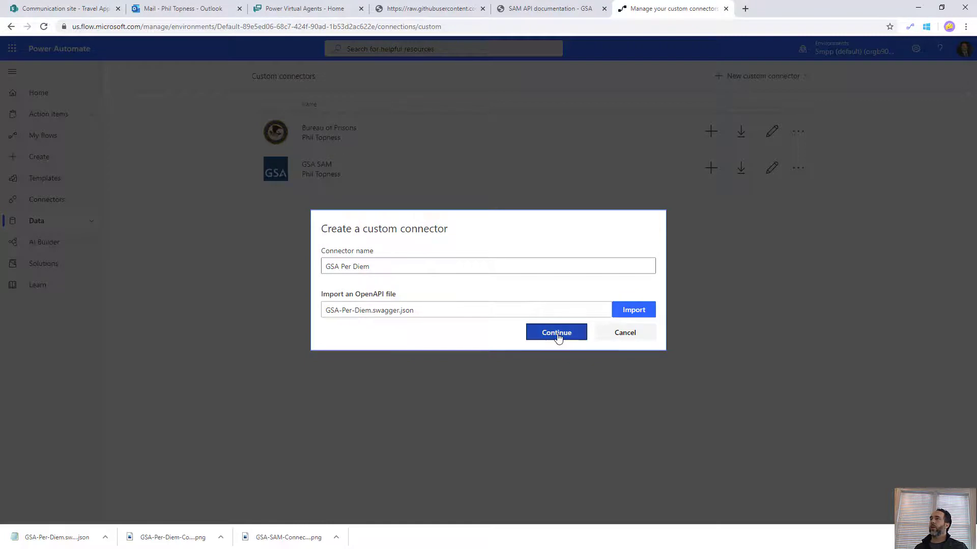
click(556, 334)
Upload the downloaded GSA Per Diem icon image as the connector's icon.
click(479, 207)
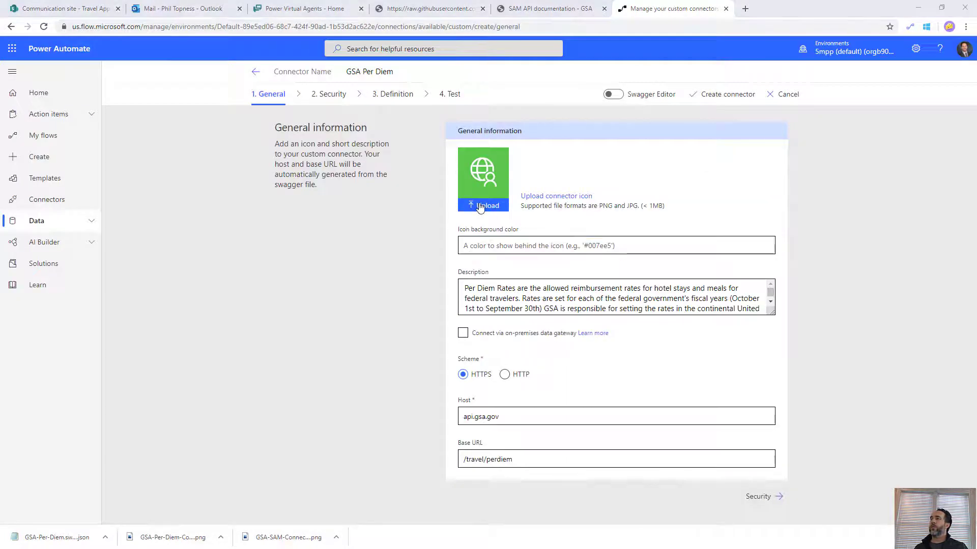
click(324, 230)
double_click(324, 230)
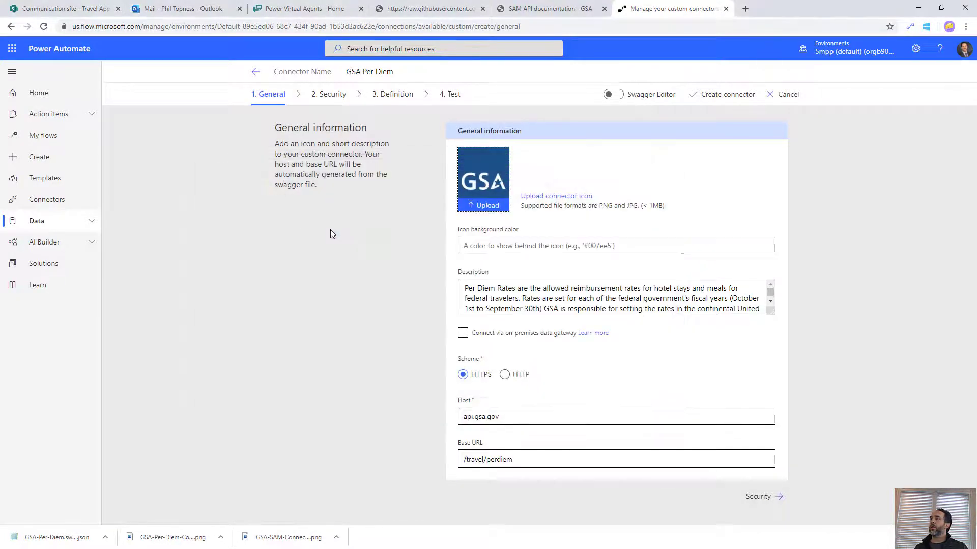
Go through the connector's Security and Definition pages without changes and create the GSA Per Diem connector.
click(763, 497)
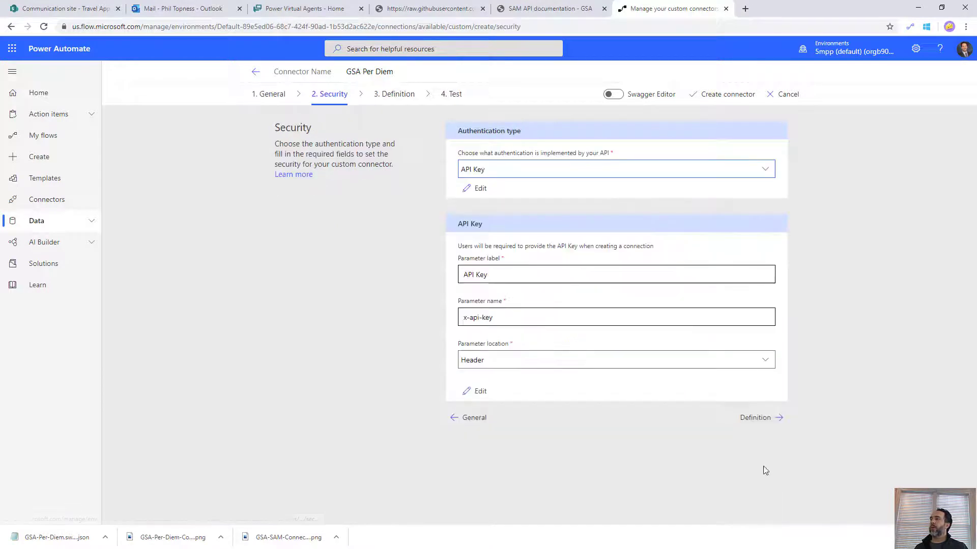
click(764, 419)
scroll(773, 447, down, 12)
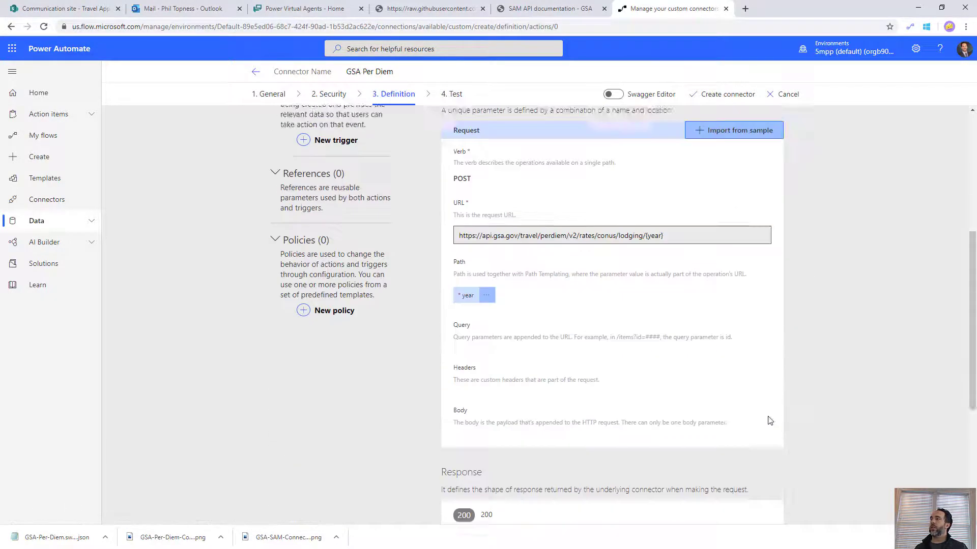
click(765, 509)
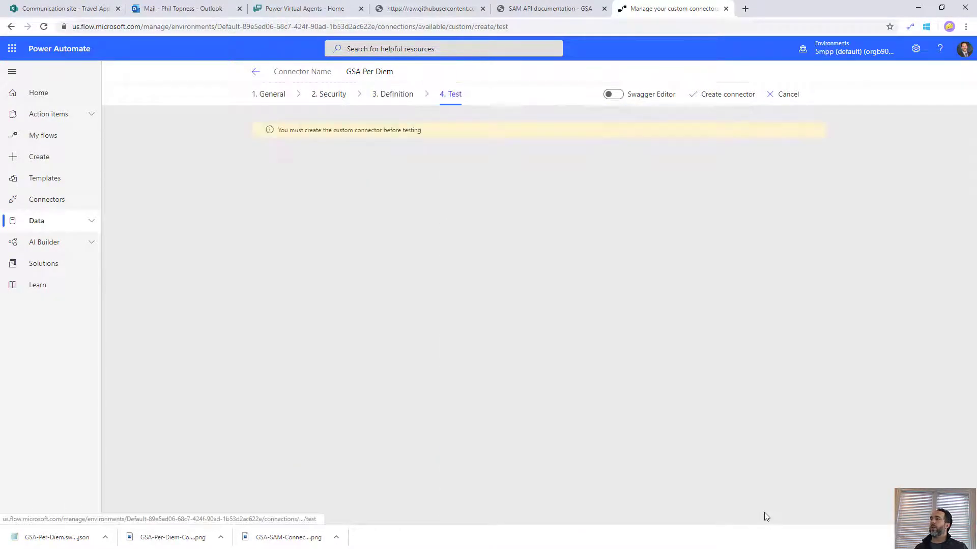
click(730, 95)
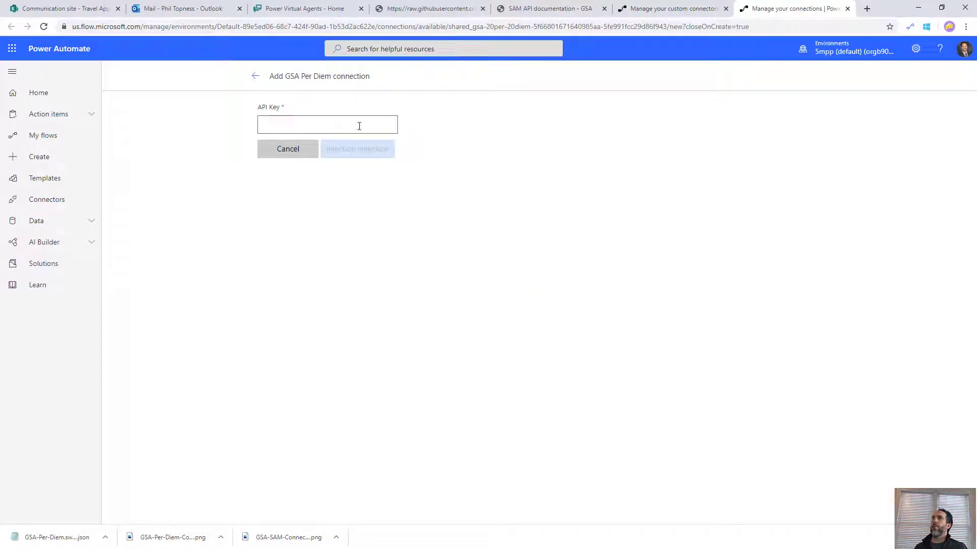
Open the GSA Per Diem API website linked in the readme of the GSA-Per-Diem-Custom-Connector repository on GitHub.
click(542, 9)
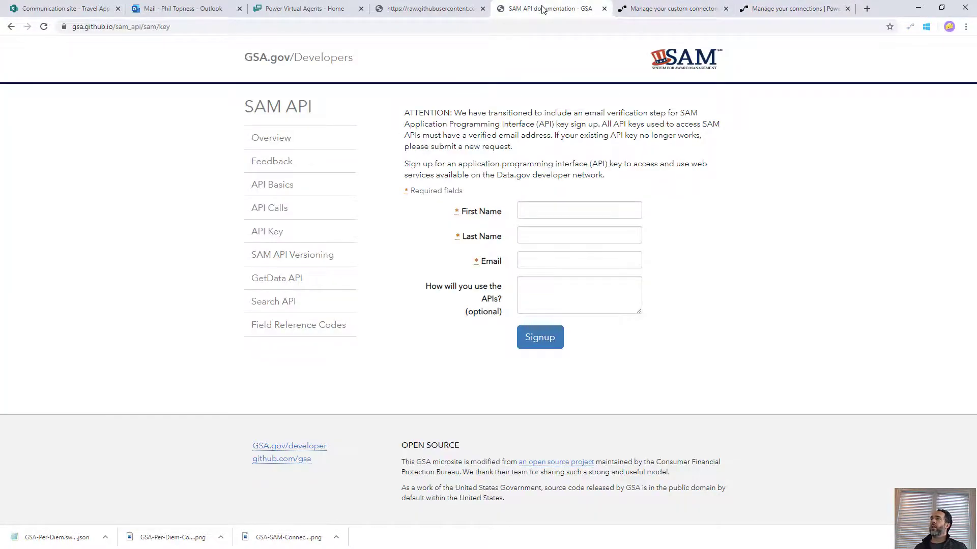
click(429, 9)
click(12, 29)
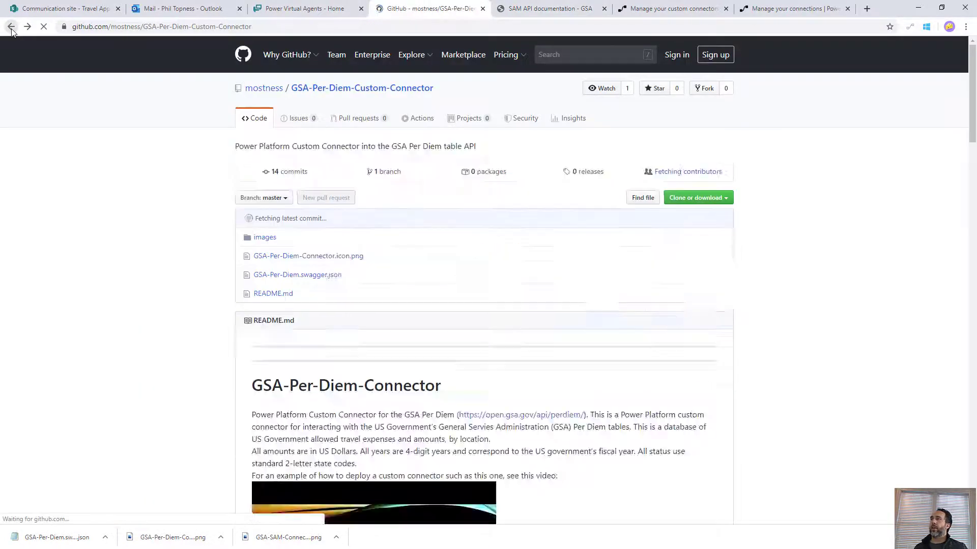
scroll(506, 403, down, 2)
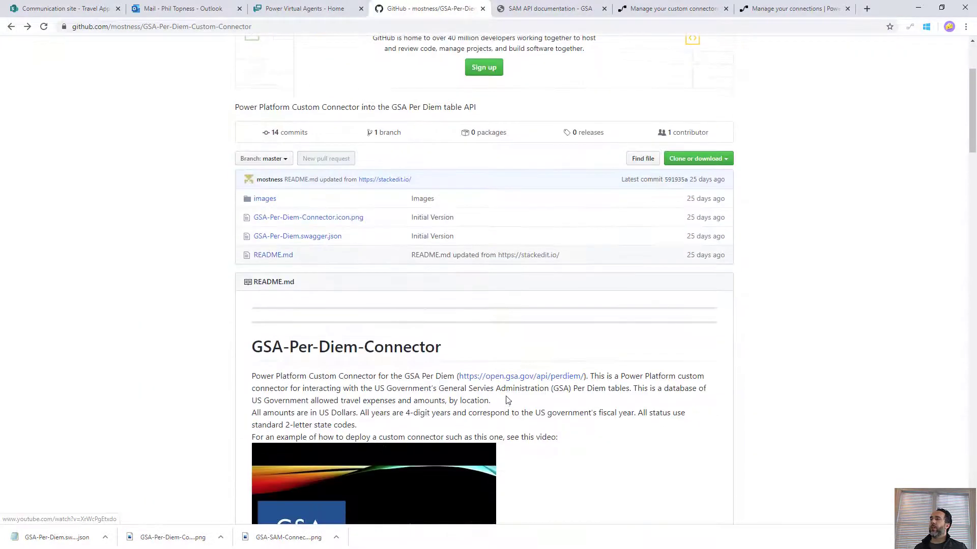
click(519, 381)
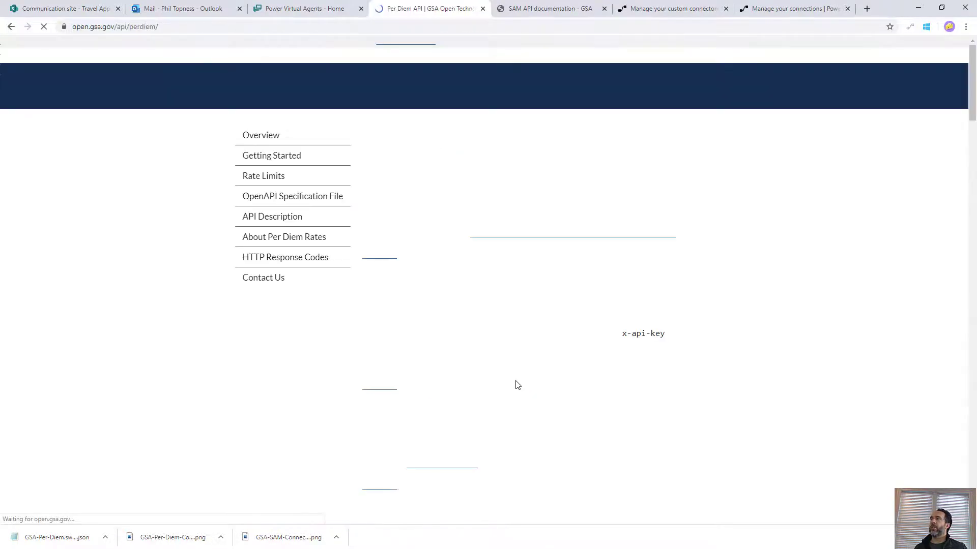
Fill in the first and last name on the Per Diem API's key signup form under Getting Started.
scroll(510, 311, down, 2)
scroll(510, 314, down, 1)
click(518, 284)
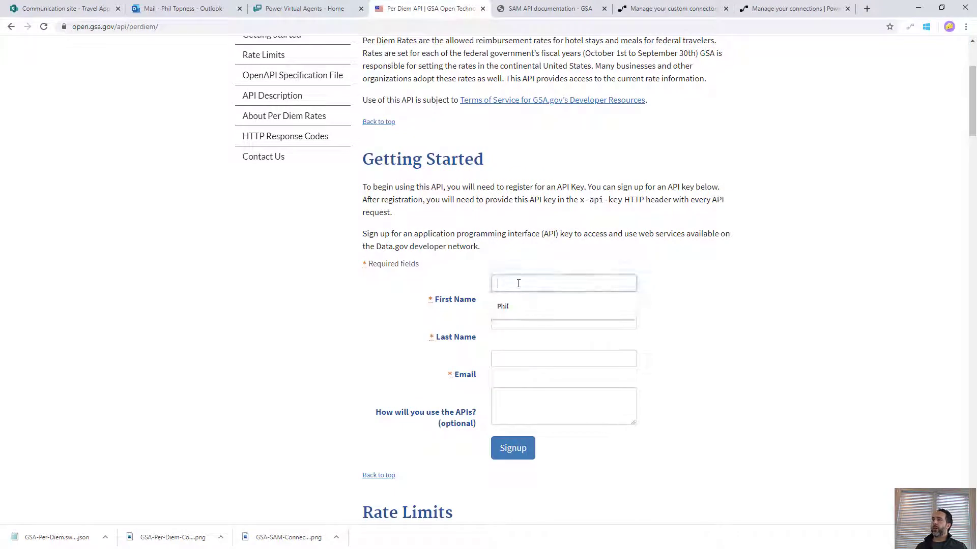
click(512, 306)
click(508, 321)
text(Top)
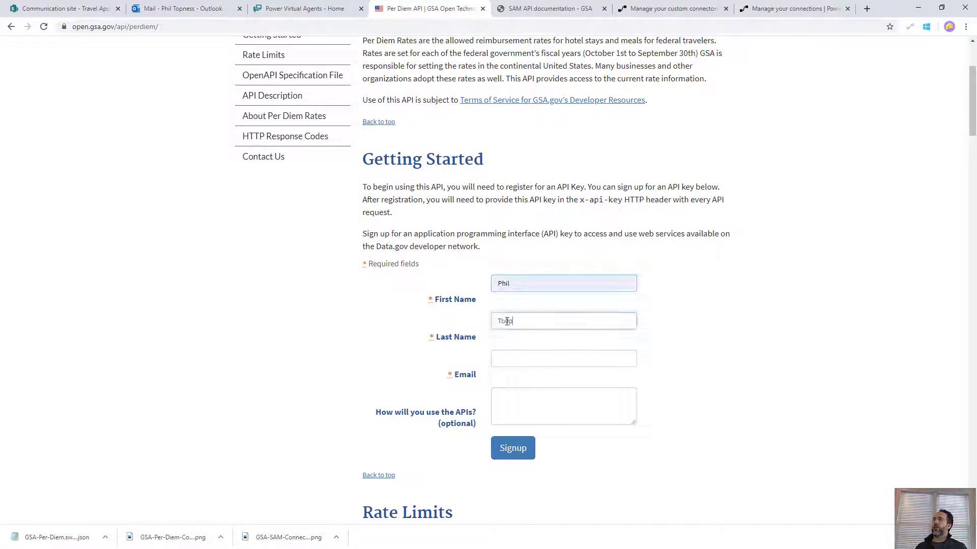
text(ness)
Enter the registrant's e-mail address, leave the API usage description blank, and submit the API key signup.
key(Tab)
text(admin)
key(Down)
key(Return)
key(Tab)
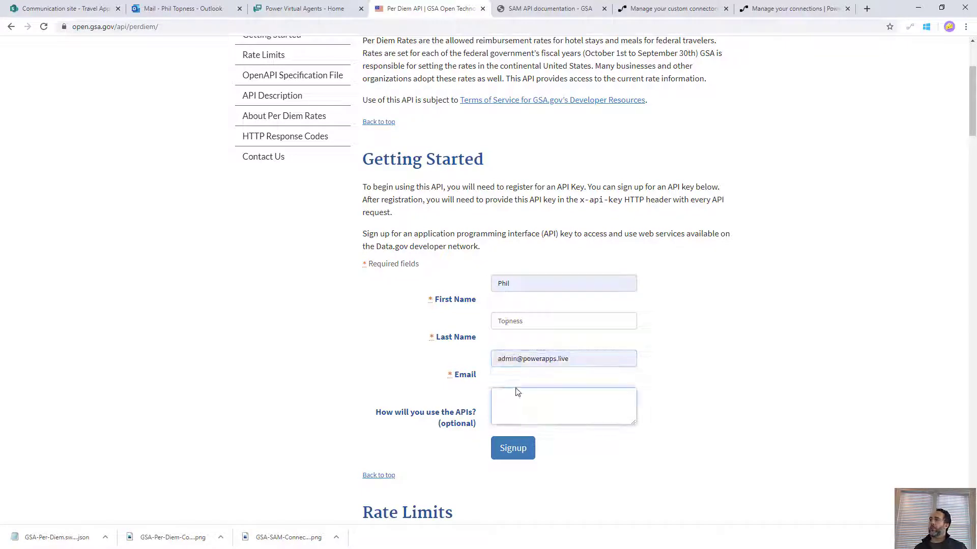
click(519, 450)
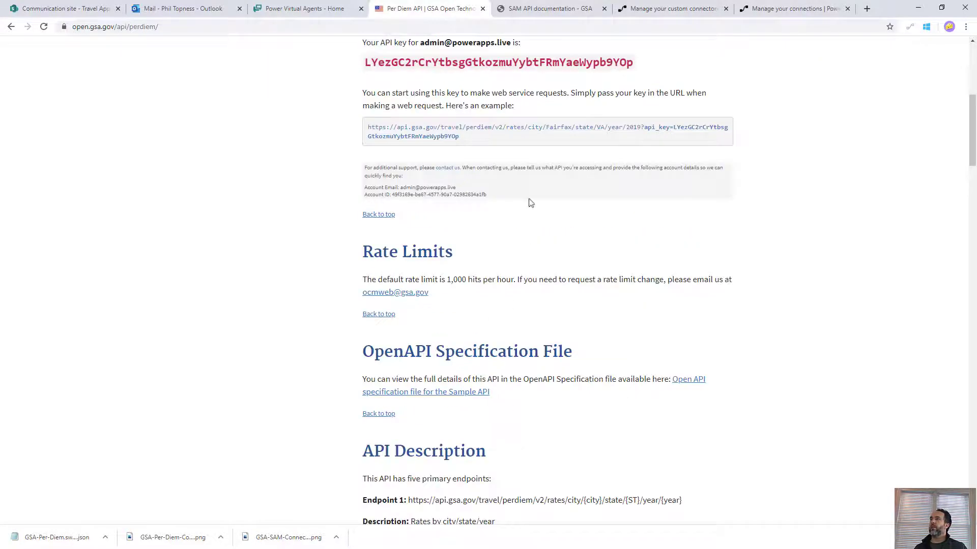
Copy the issued API key from the Per Diem API page and create the GSA Per Diem connection in Power Automate with that API key.
scroll(465, 156, up, 3)
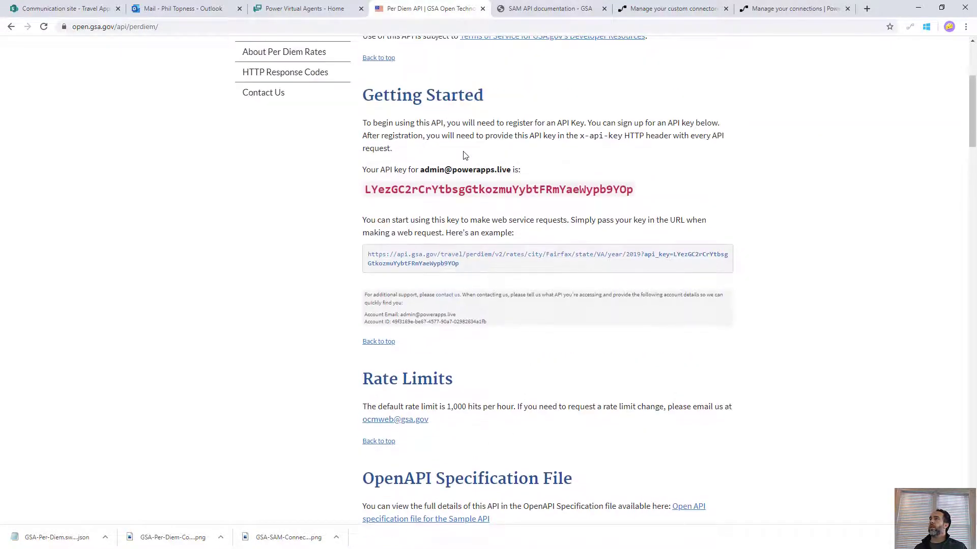
double_click(465, 216)
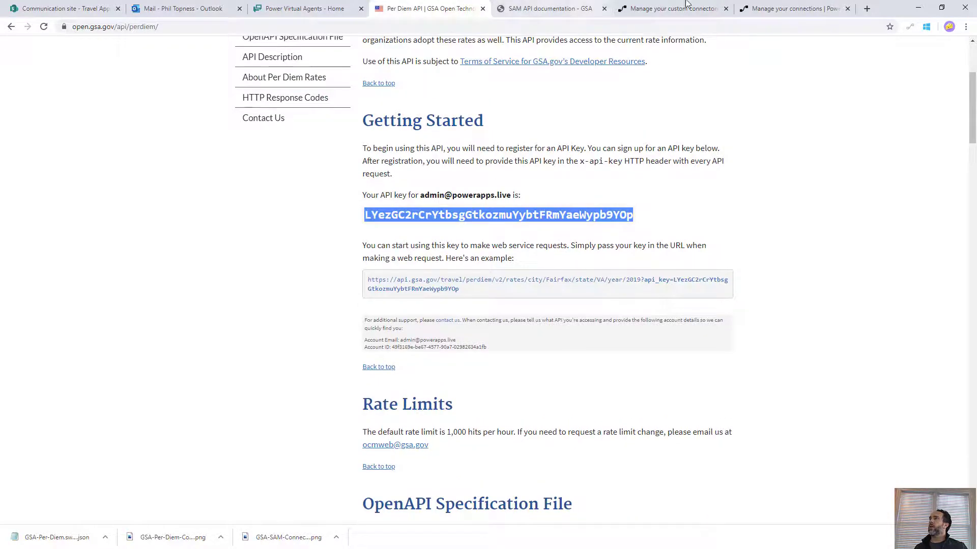
click(791, 8)
click(320, 129)
key(ctrl+v)
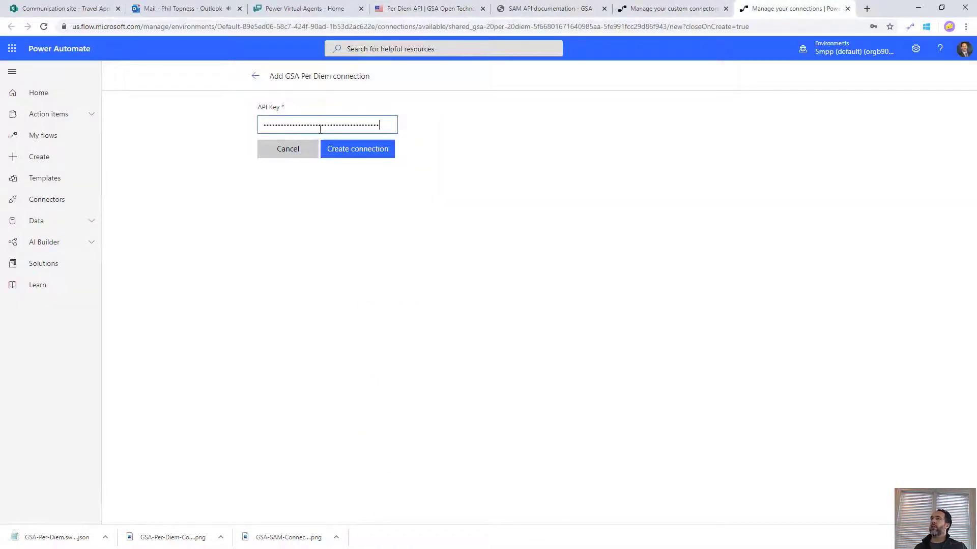
click(351, 149)
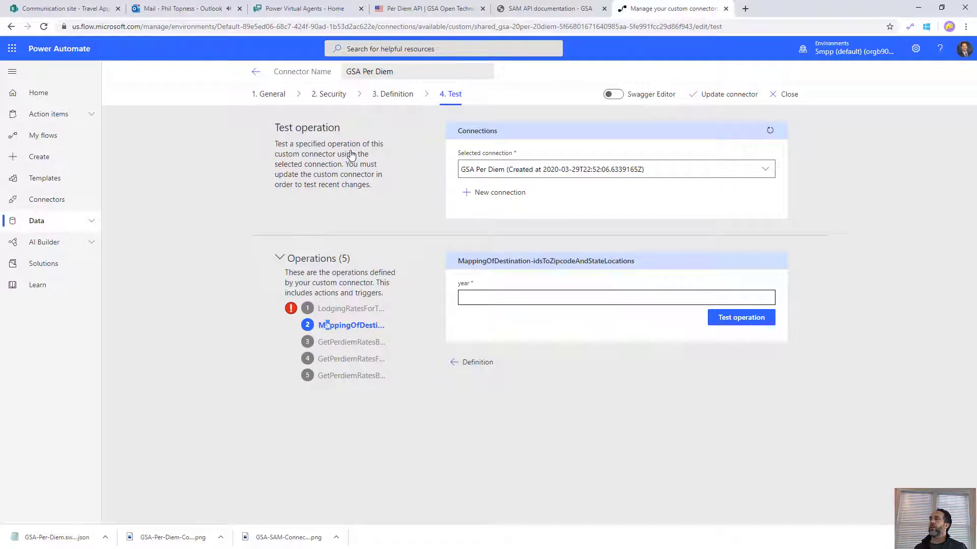
Test the connector's LodgingRatesForTheContinentalU.s.ByYear operation with year 2020, review the response body, and close the connector.
click(637, 298)
text(2020)
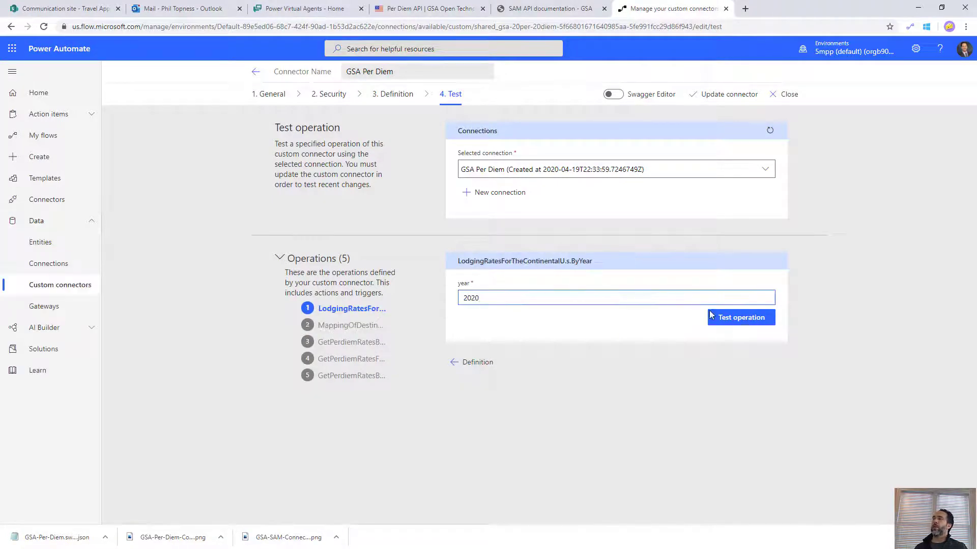
click(733, 317)
scroll(738, 349, down, 4)
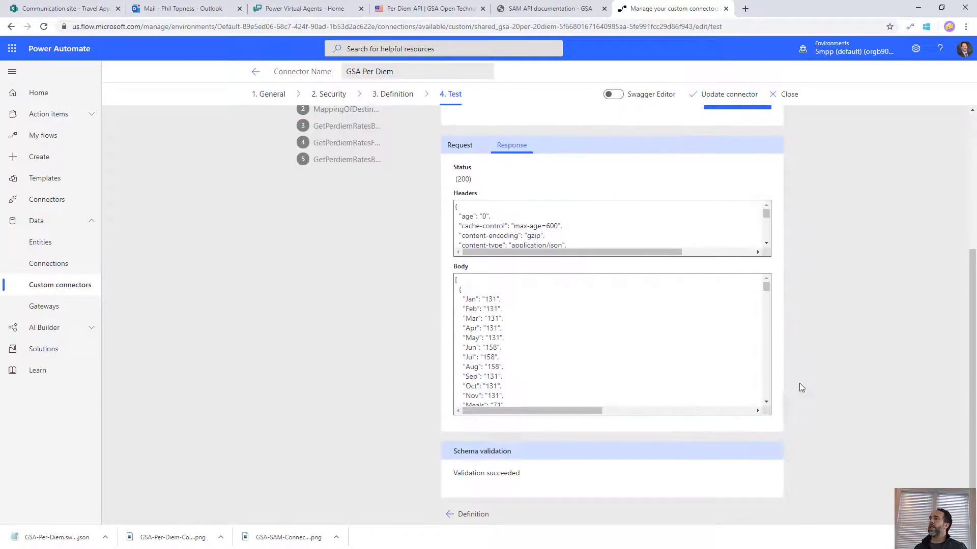
scroll(534, 298, down, 1)
scroll(534, 298, down, 8)
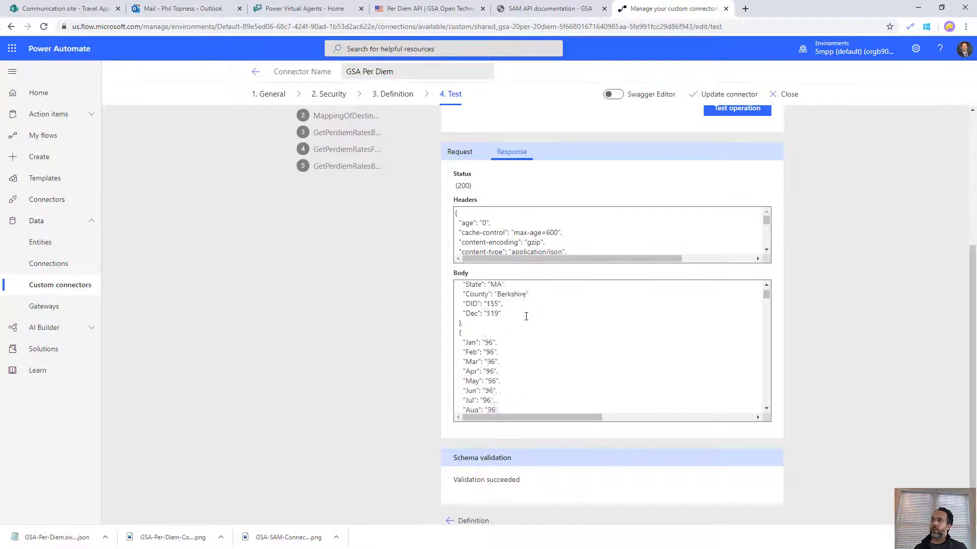
scroll(526, 317, down, 10)
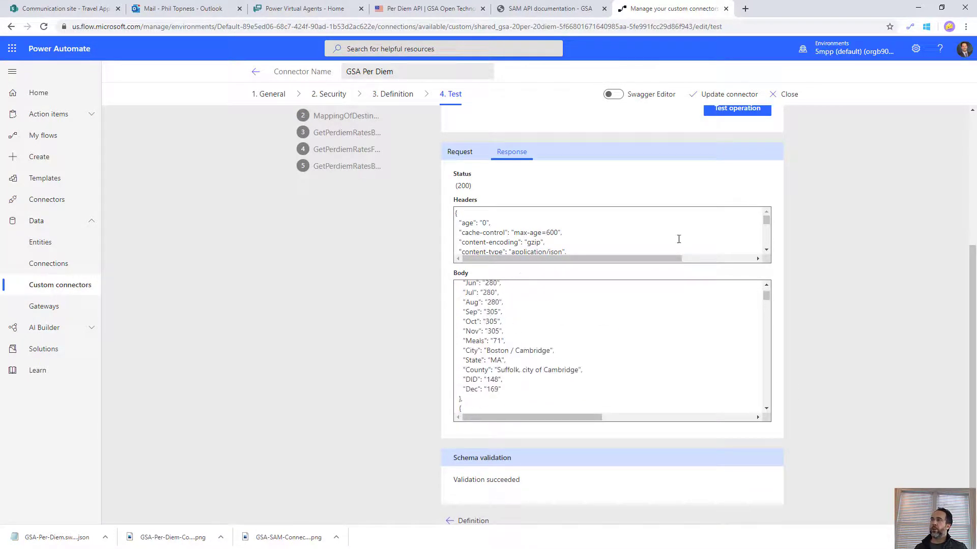
scroll(651, 289, down, 5)
click(788, 94)
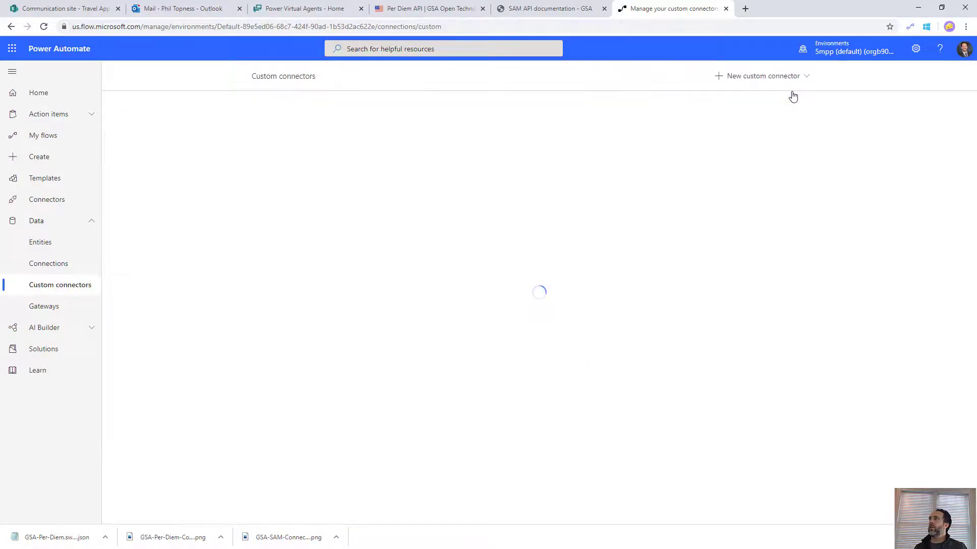
Create an automated flow named Per Diem Video with the SharePoint trigger When an item is created.
click(54, 141)
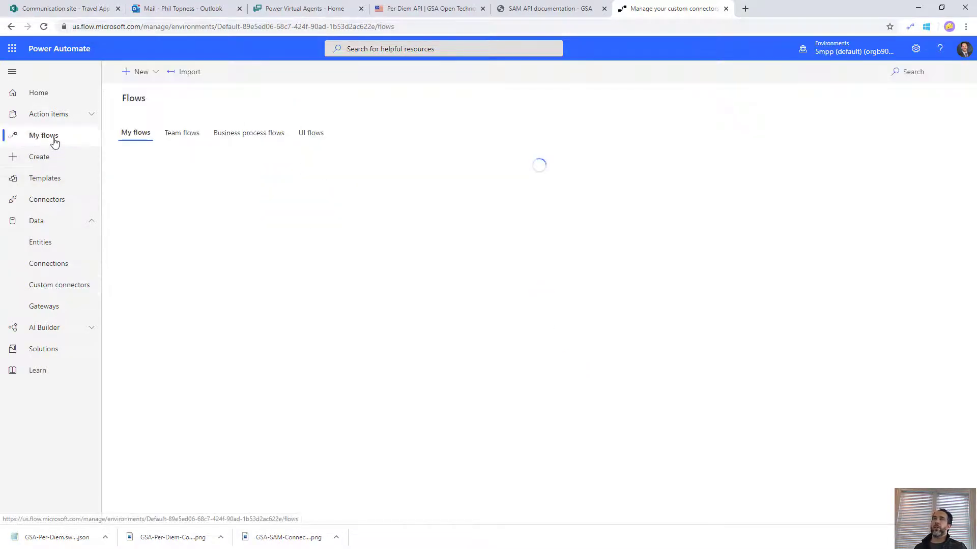
click(39, 156)
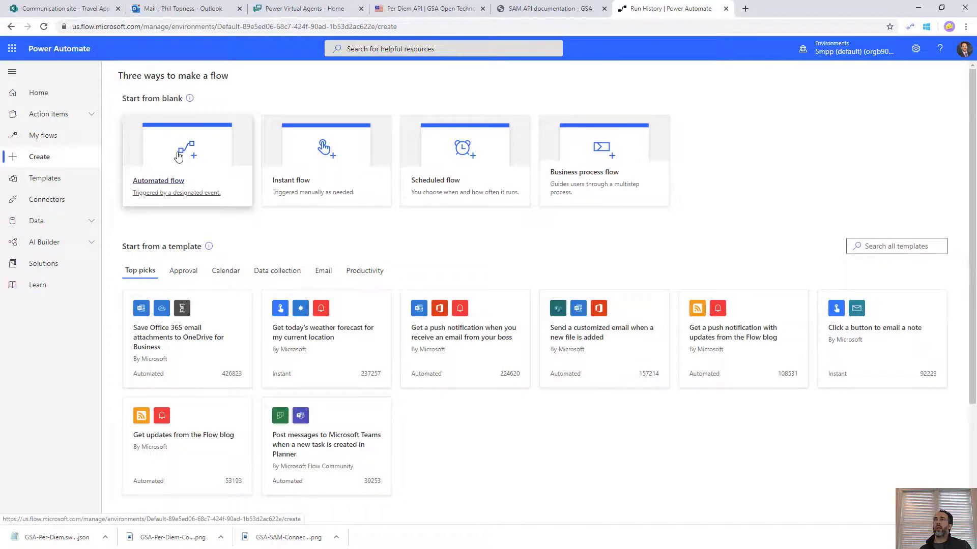
click(178, 157)
text(Pe)
key(BackSpace)
key(BackSpace)
text(Per Diem Video)
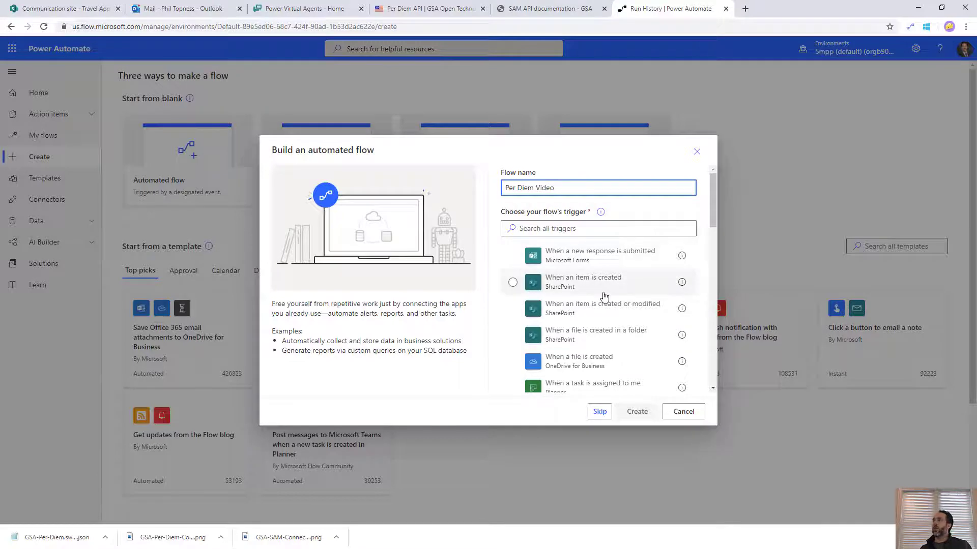
click(602, 281)
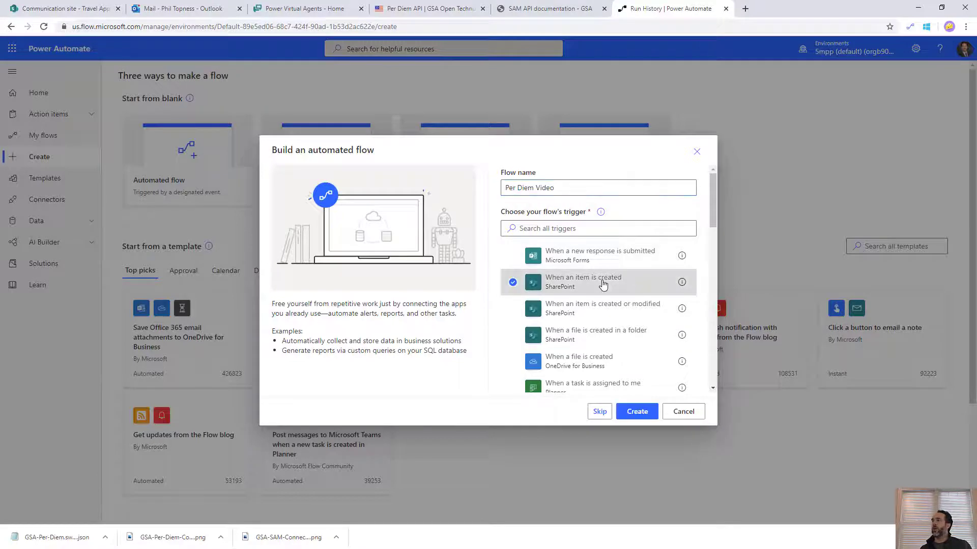
click(636, 413)
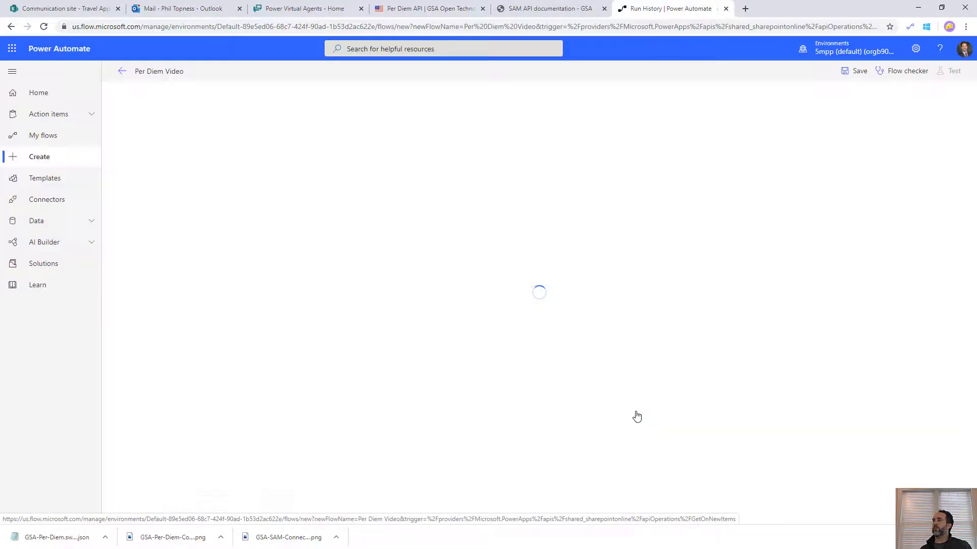
click(445, 135)
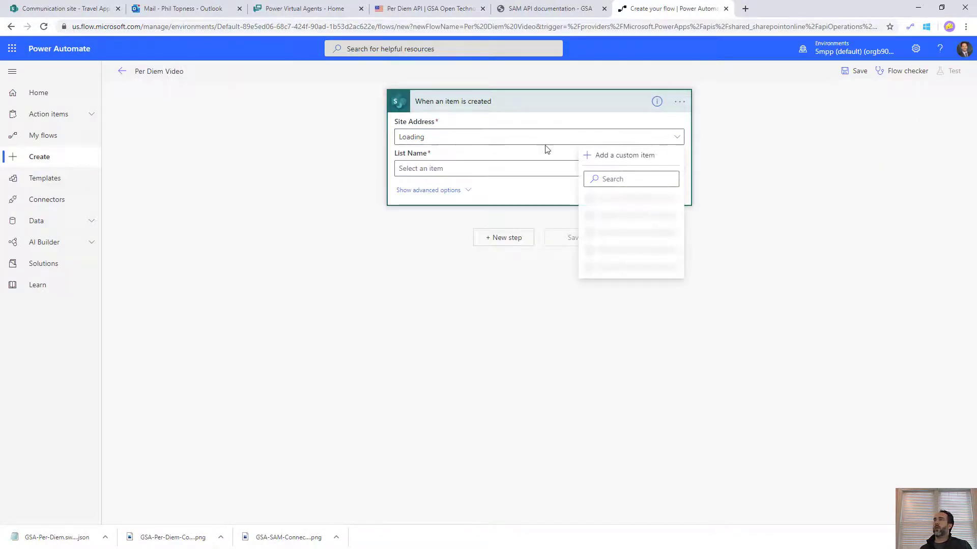
click(595, 230)
click(545, 170)
click(539, 170)
click(538, 170)
click(601, 262)
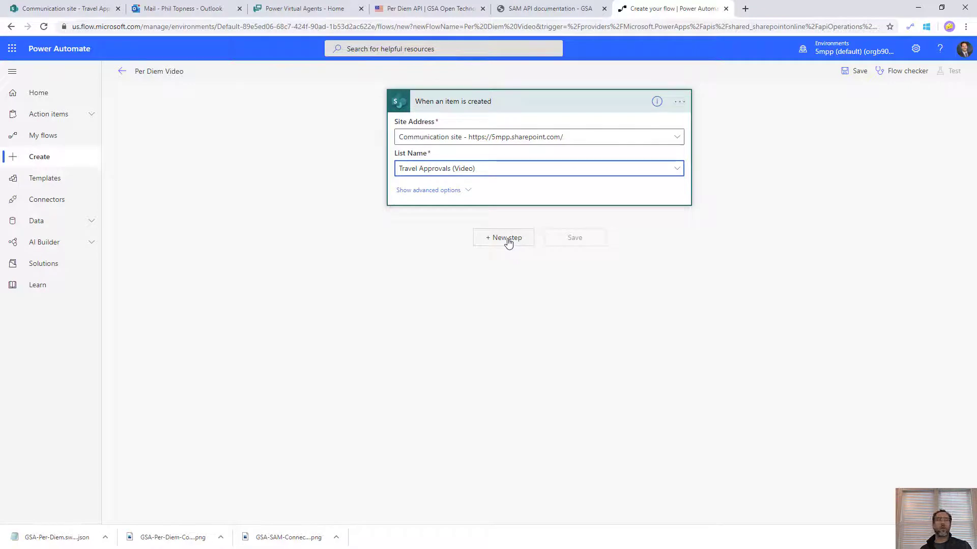
Add the Office 365 Users action Get manager (V2) after the trigger, with Requestor Email as the User (UPN).
click(506, 240)
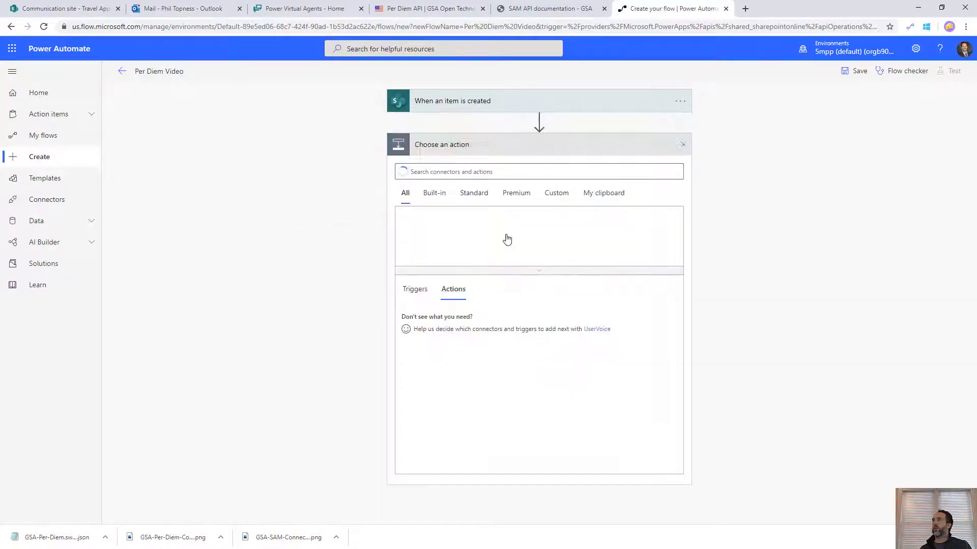
text(o)
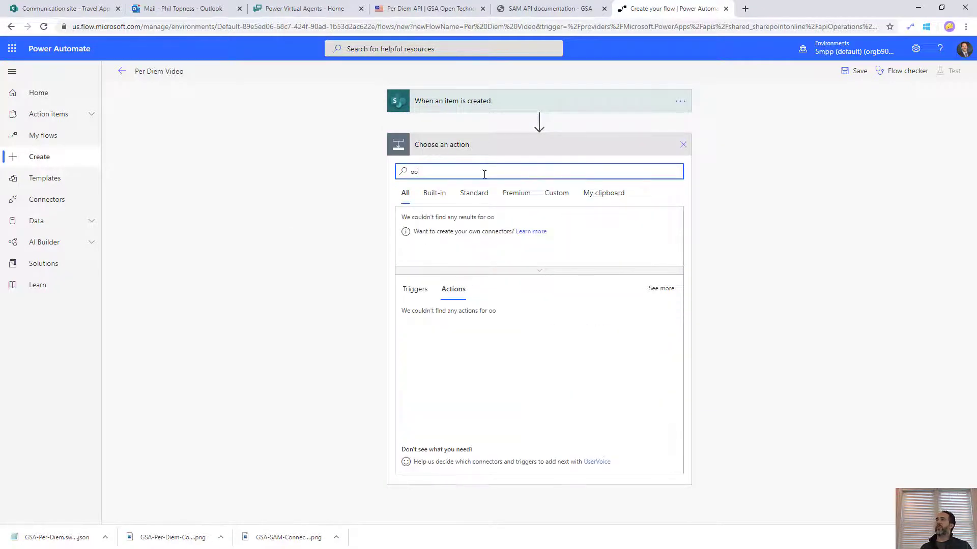
text(ffice 365)
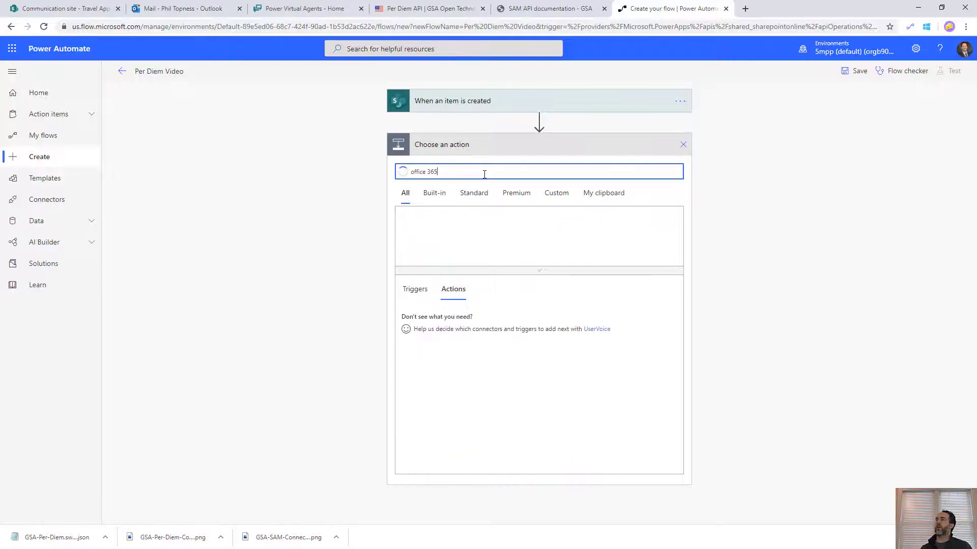
click(455, 226)
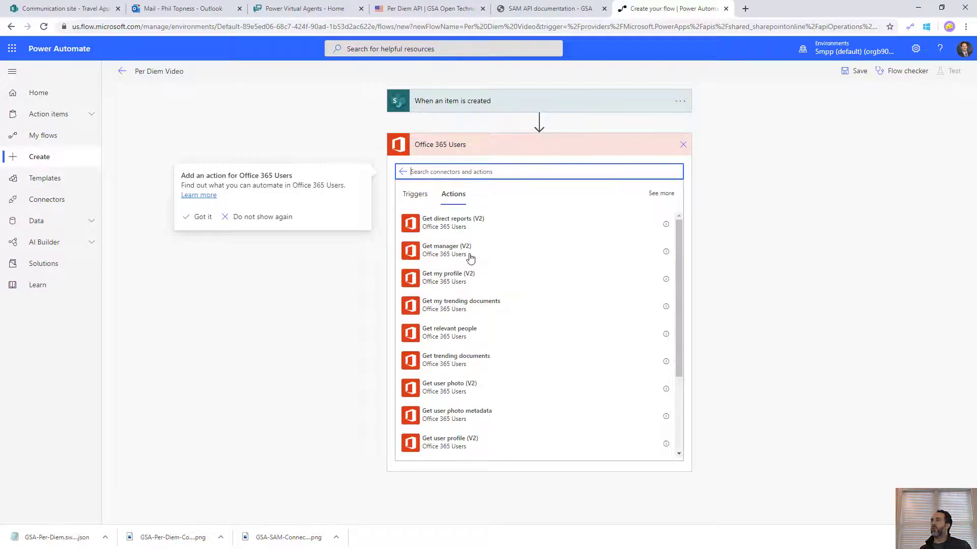
click(469, 251)
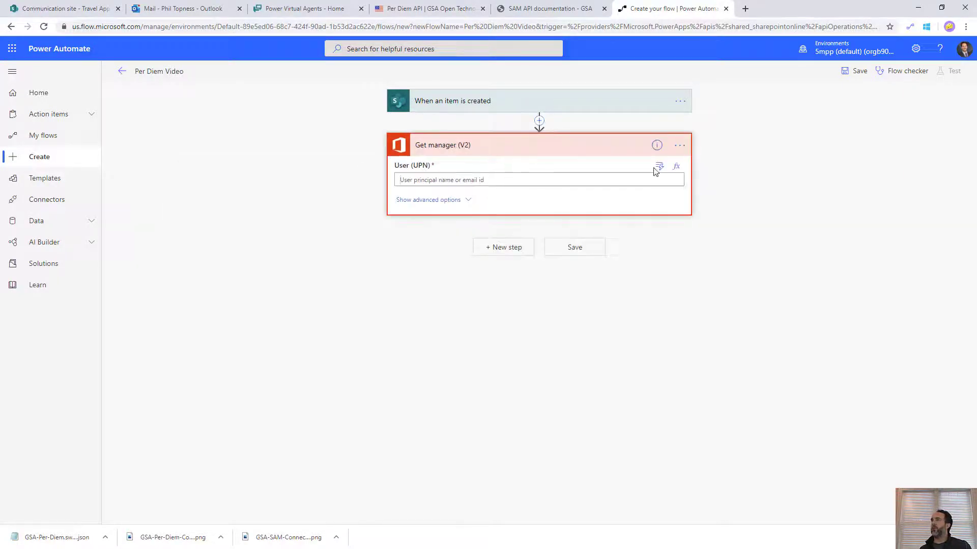
click(659, 166)
text(req)
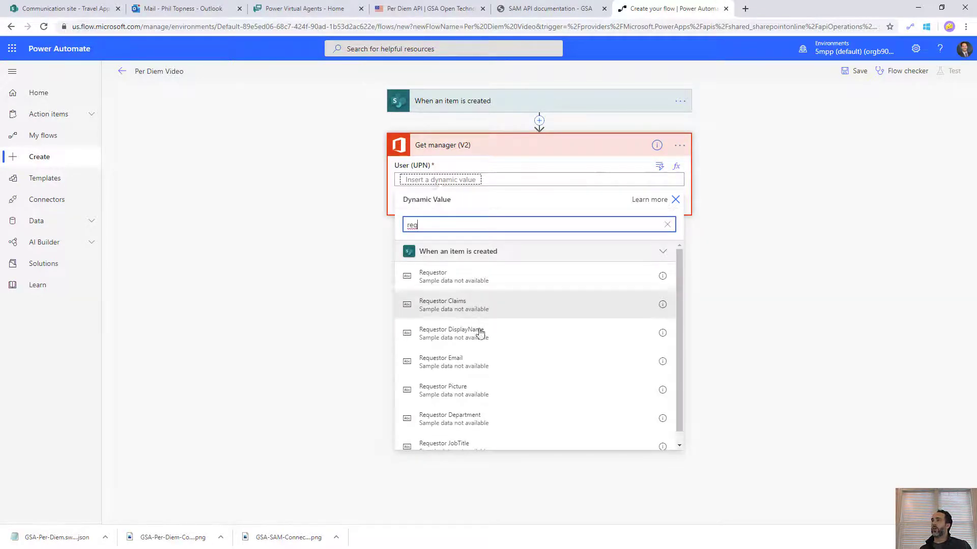
click(472, 362)
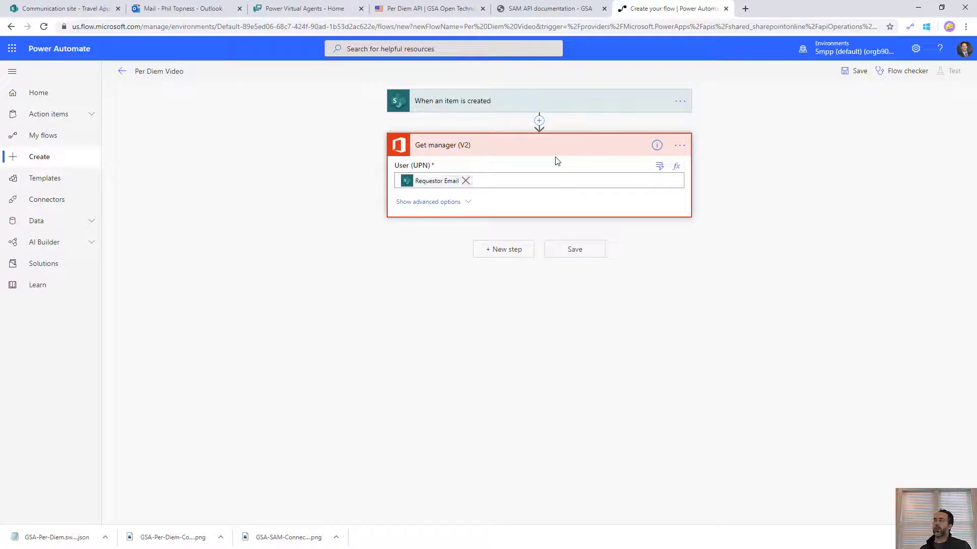
Add the GSA Per Diem action Get perdiem rates by ZipCode and year, with Location: Postal Code as the Zip Code.
click(504, 254)
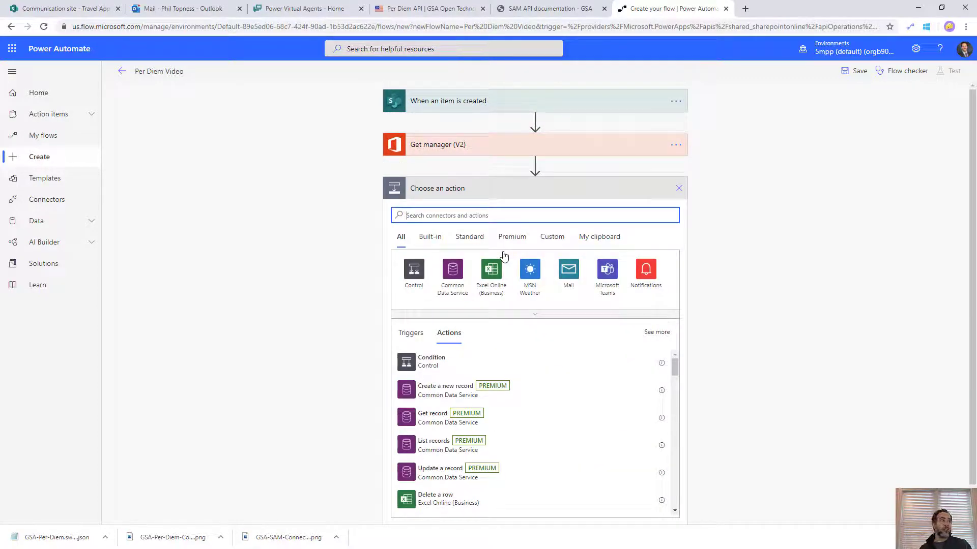
text(gsa)
click(446, 293)
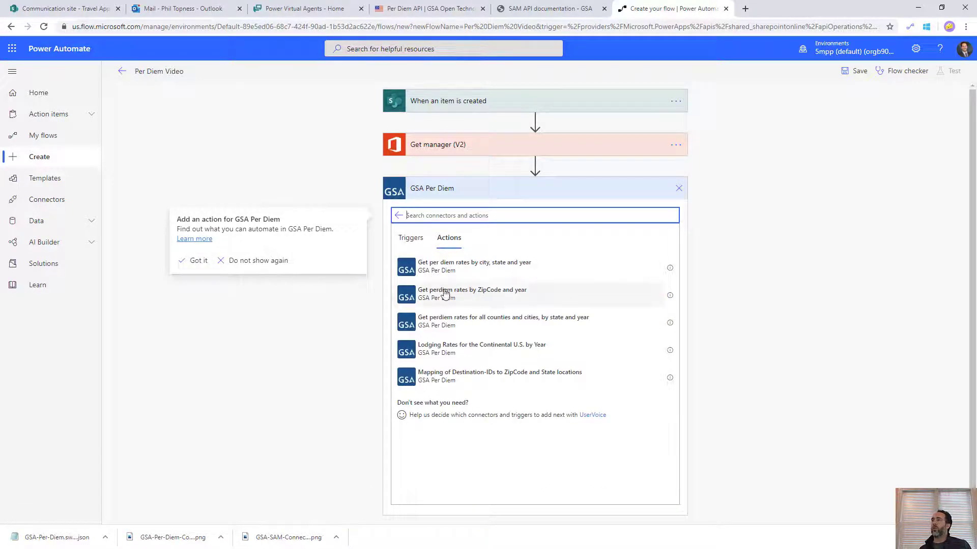
click(509, 297)
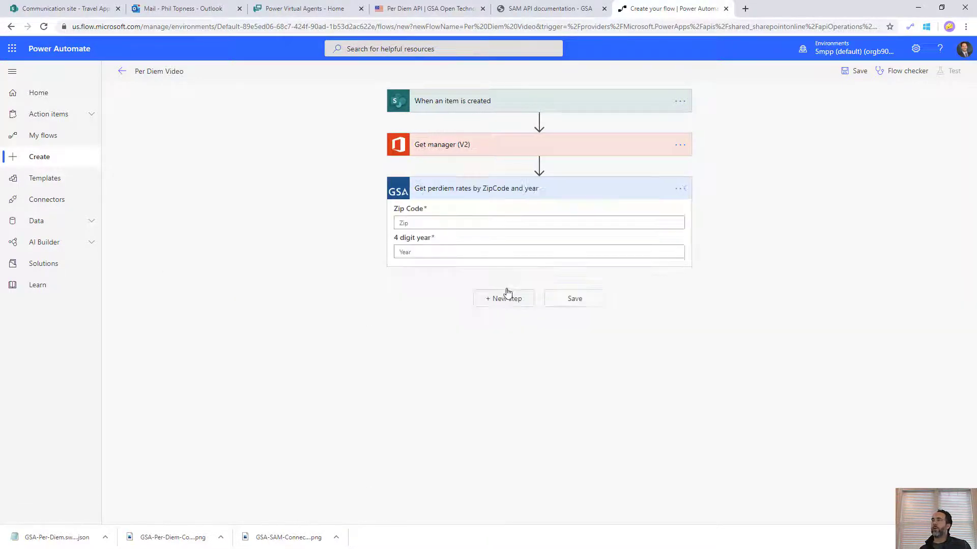
click(498, 222)
click(659, 211)
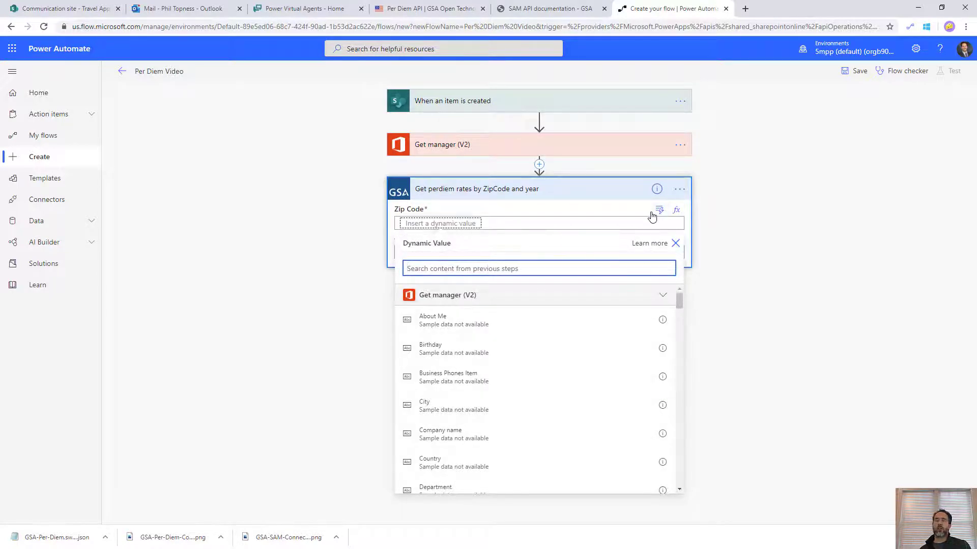
text(loca)
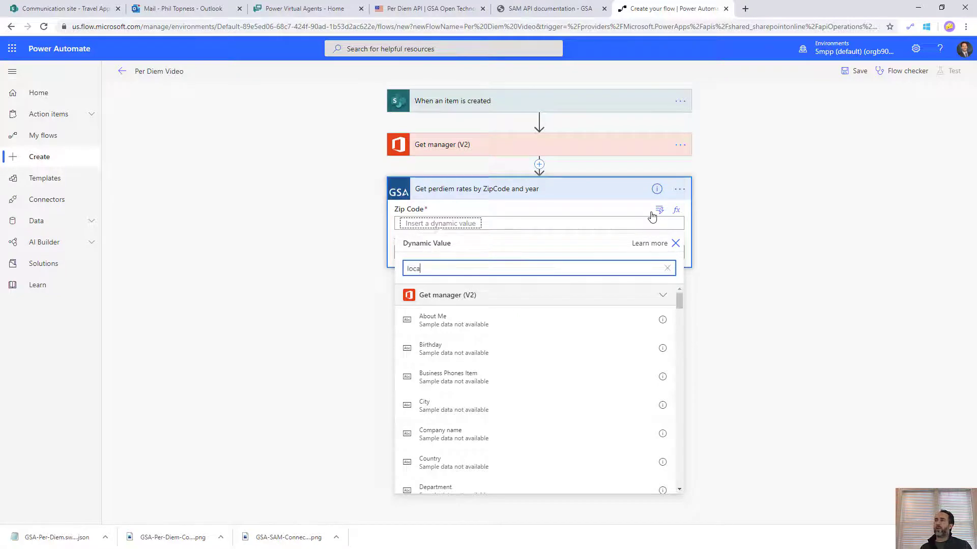
click(473, 456)
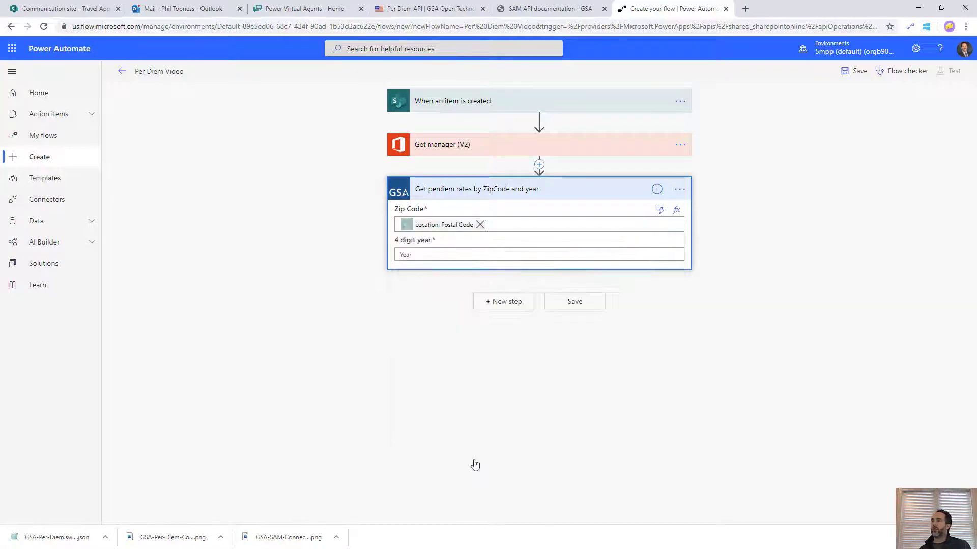
Set the per diem action's 4 digit year to the expression formatDateTime(triggerBody()?['StartDate'],'yyyy'), using the trigger's Start Date.
click(412, 255)
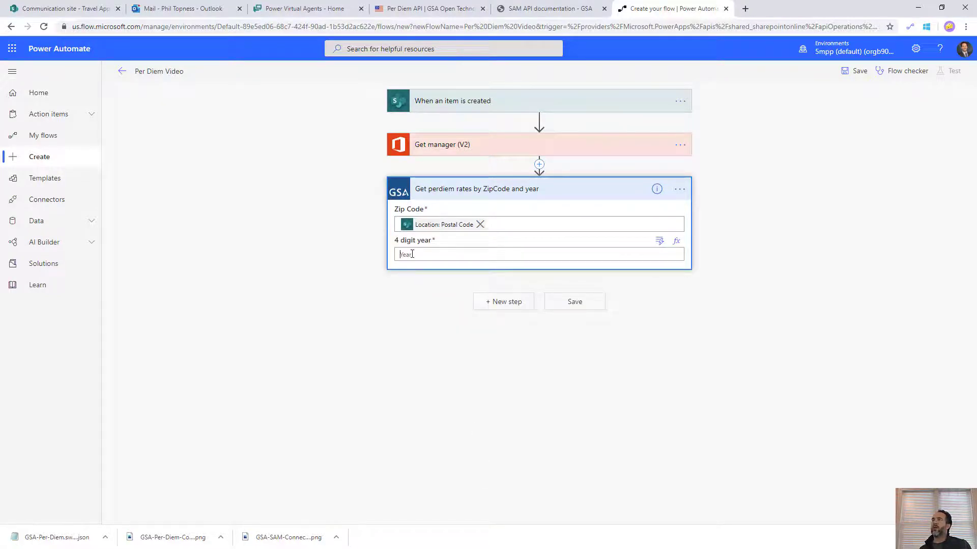
click(676, 241)
click(473, 390)
text(start)
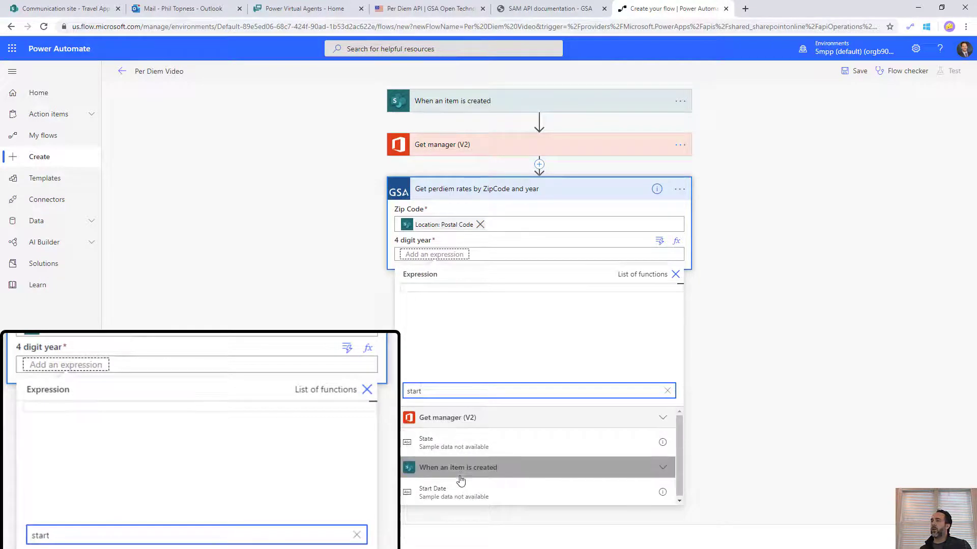
click(460, 495)
key(Home)
text(formatDate)
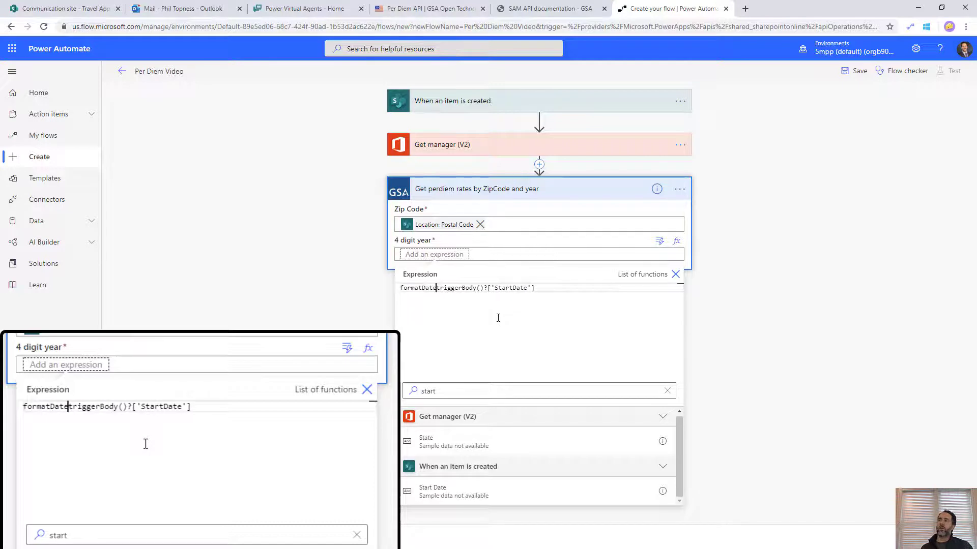
text(Time()
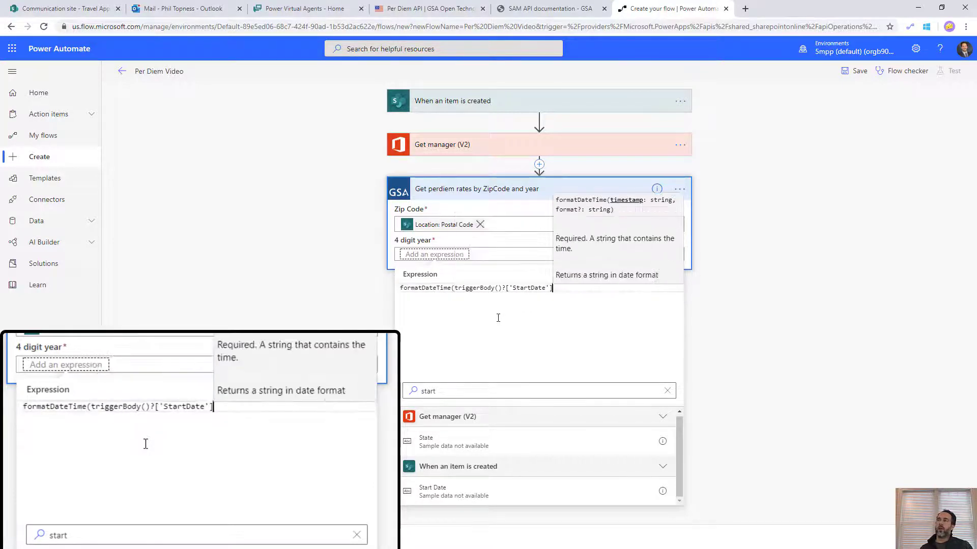
text(,'y)
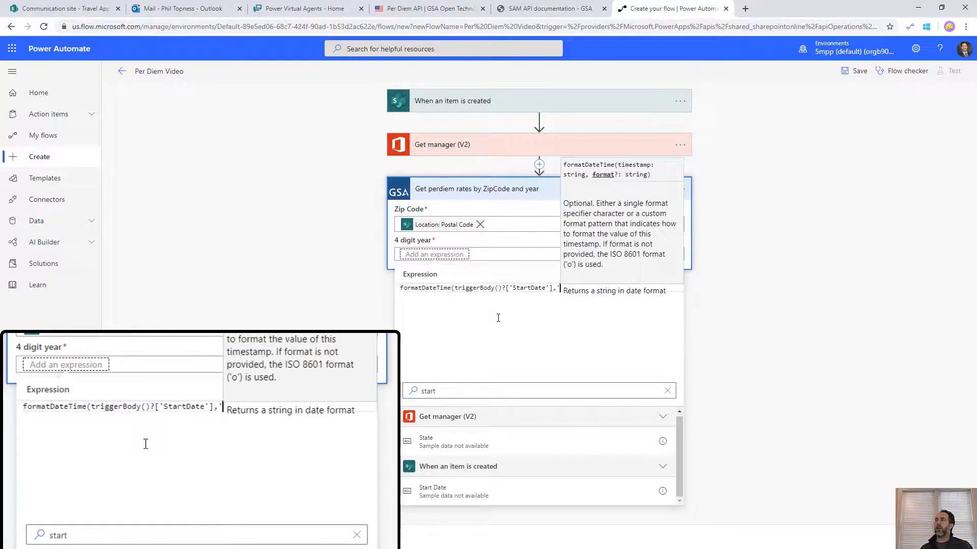
text(yyy)
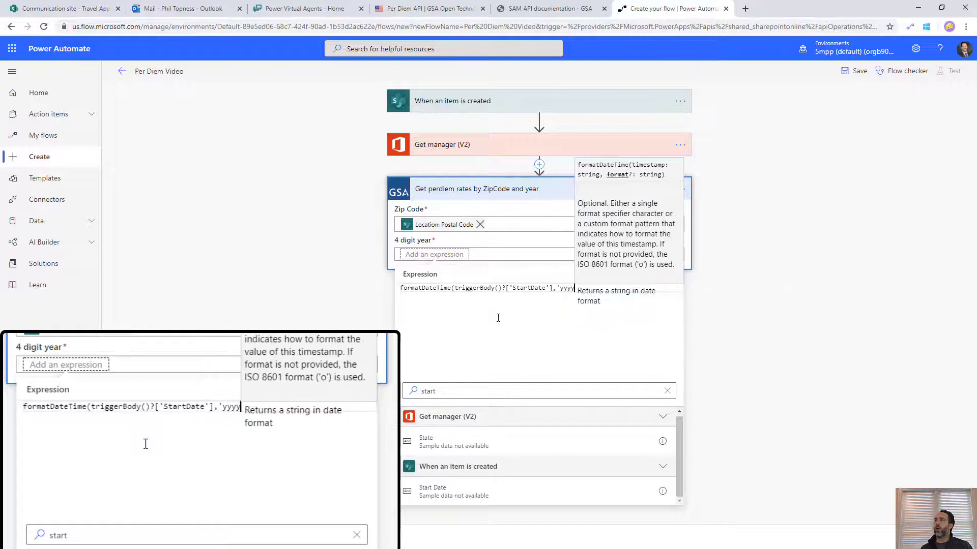
text(')
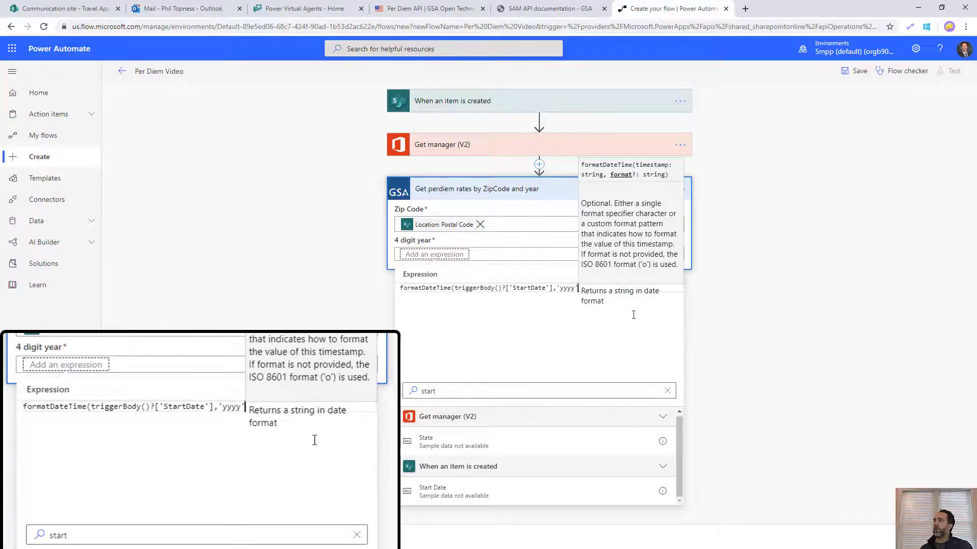
text())
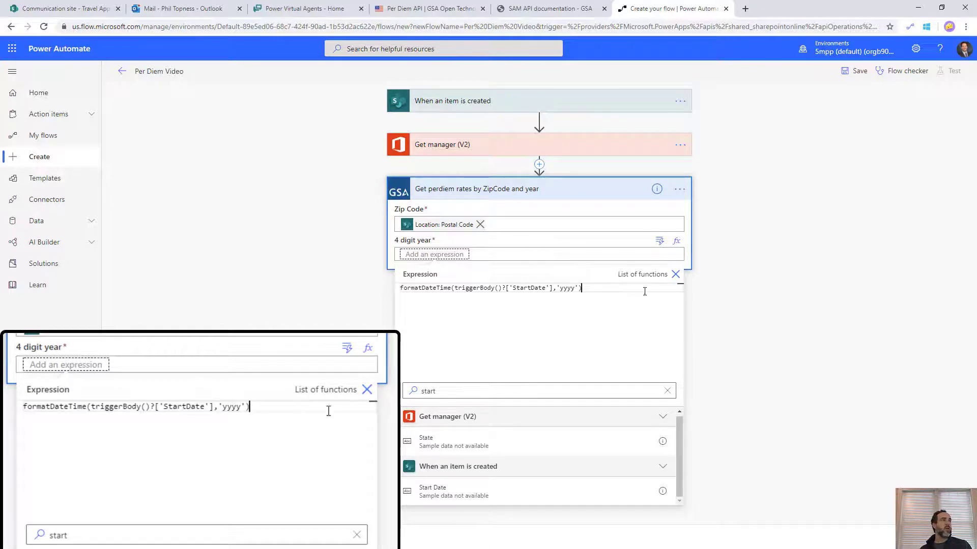
click(675, 277)
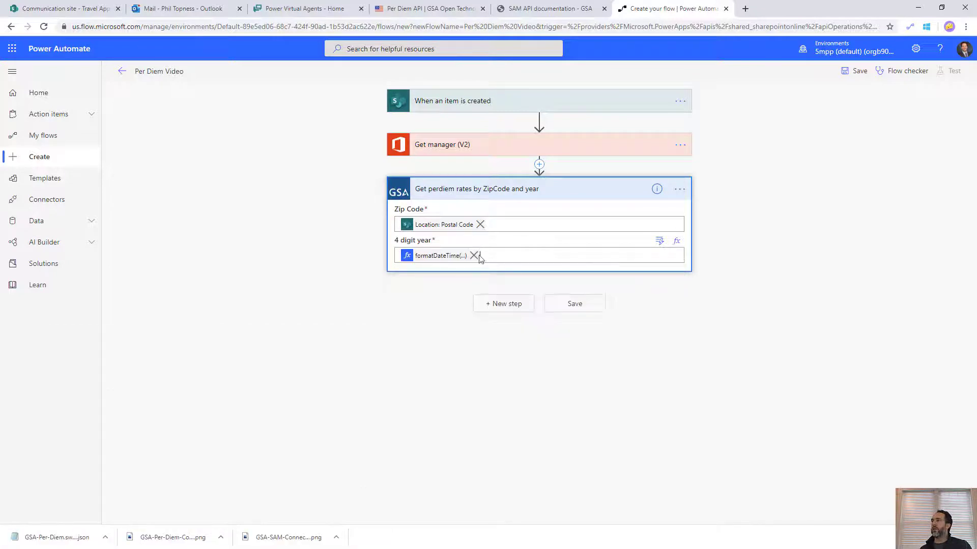
Add a Compose action after the per diem lookup and rename it MonthNumber.
click(498, 307)
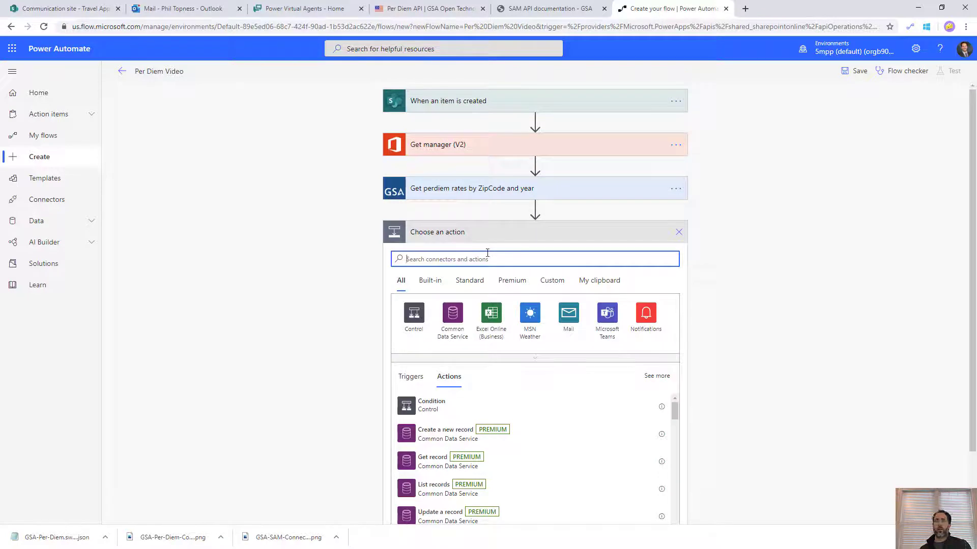
text(compose)
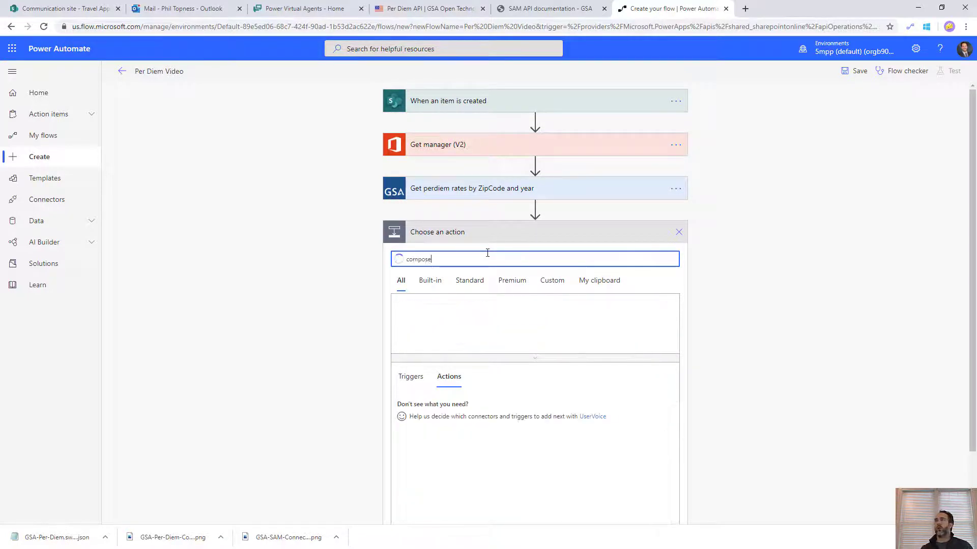
click(430, 404)
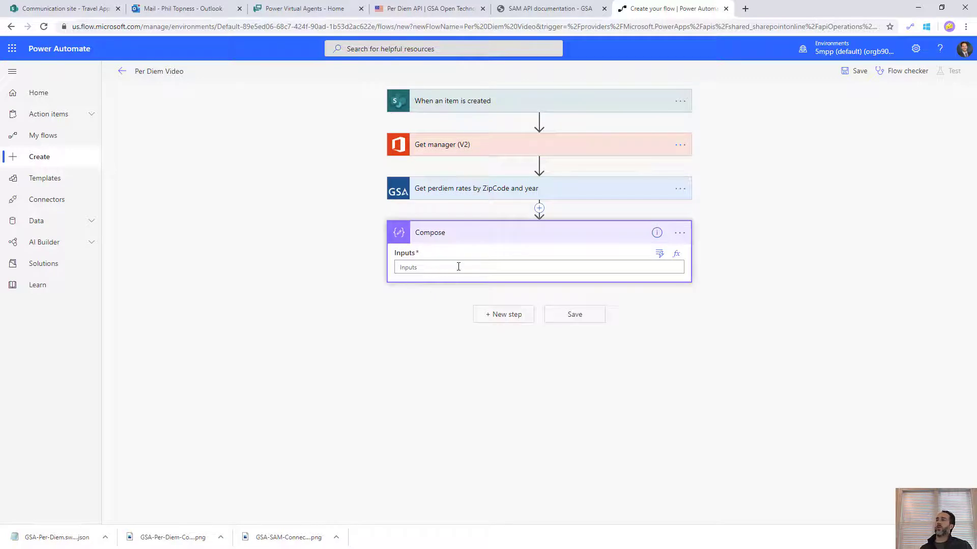
click(680, 233)
click(700, 247)
text(MonthNumber)
Enter the expression formatDateTime(triggerBody()?['StartDate'],'MM') as the MonthNumber action's input.
click(539, 265)
click(676, 255)
text(fo)
key(Down)
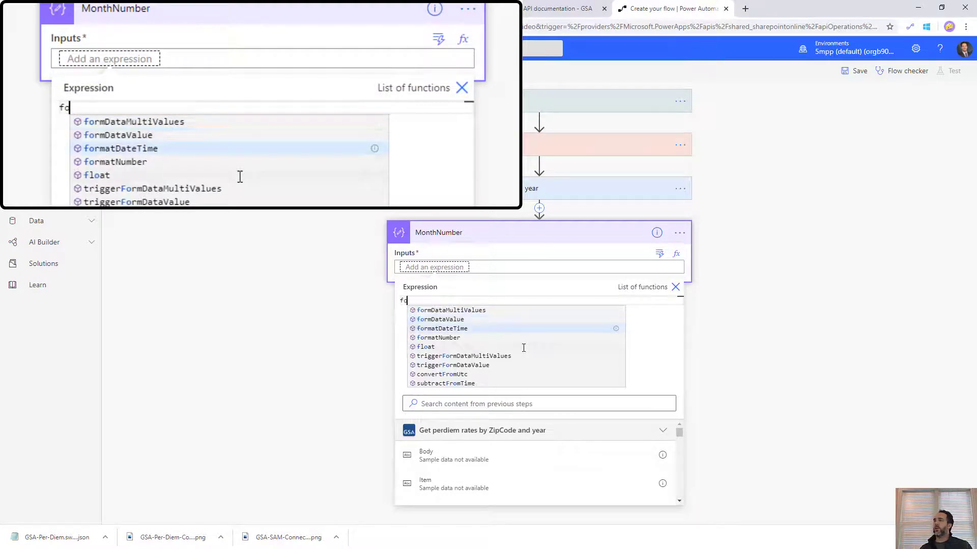
key(Down)
key(Tab)
text(()
click(473, 402)
text(start)
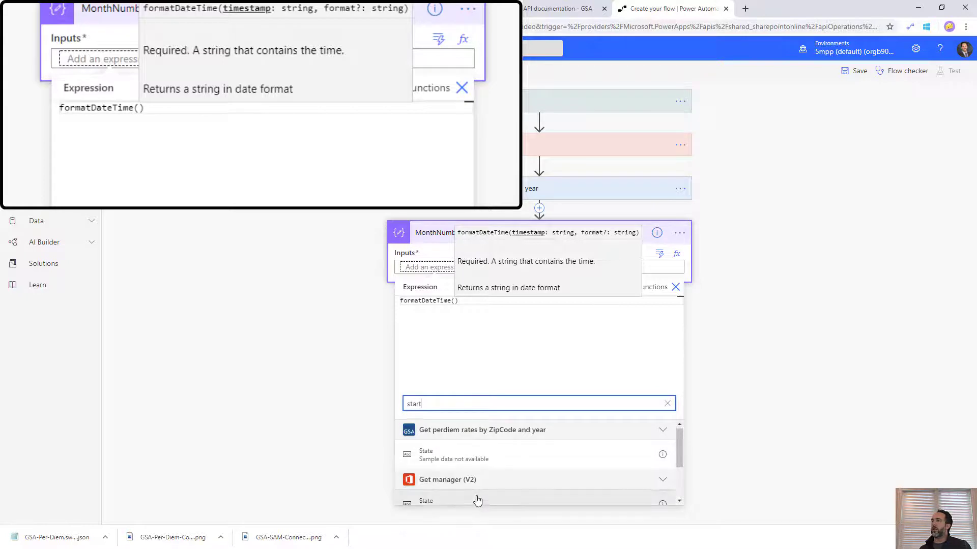
scroll(478, 473, down, 3)
click(480, 492)
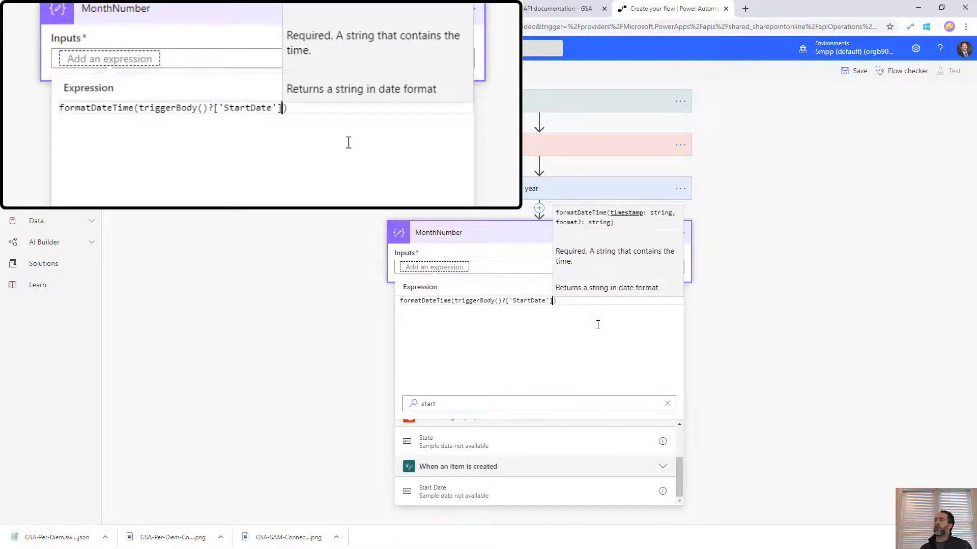
text(,'MM)
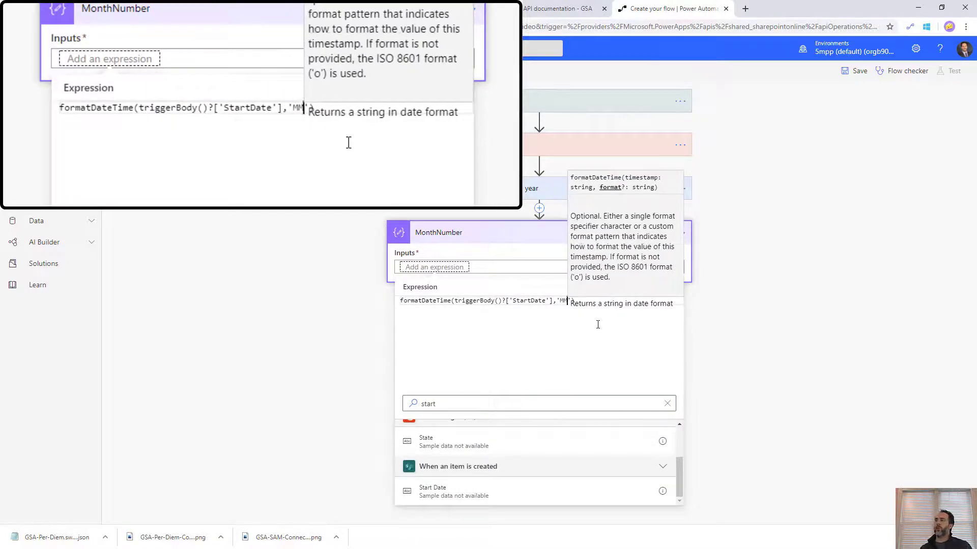
Convert the MonthNumber expression to an integer and subtract 1, giving sub(int(formatDateTime(triggerBody()?['StartDate'],'MM')),1).
key(Home)
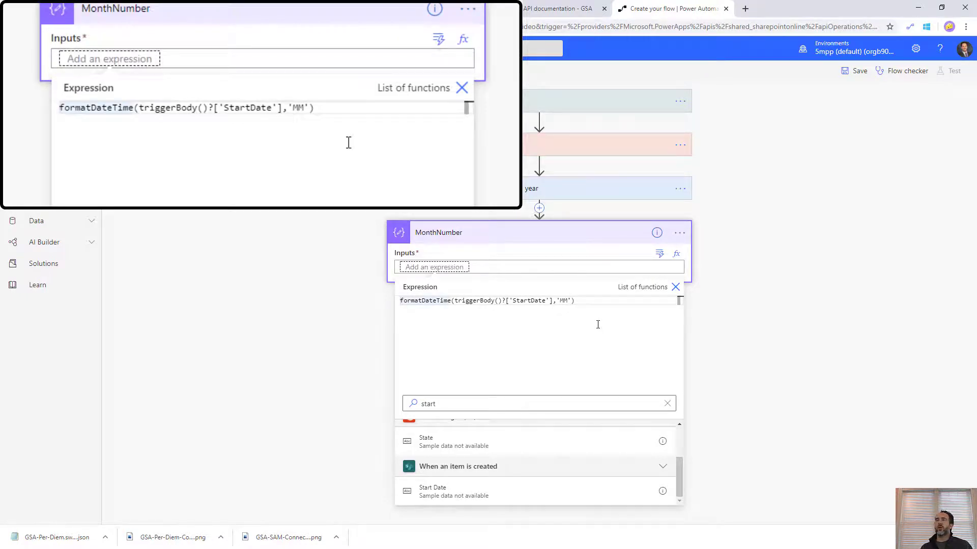
text(int()
key(End)
text())
key(Home)
text(sku)
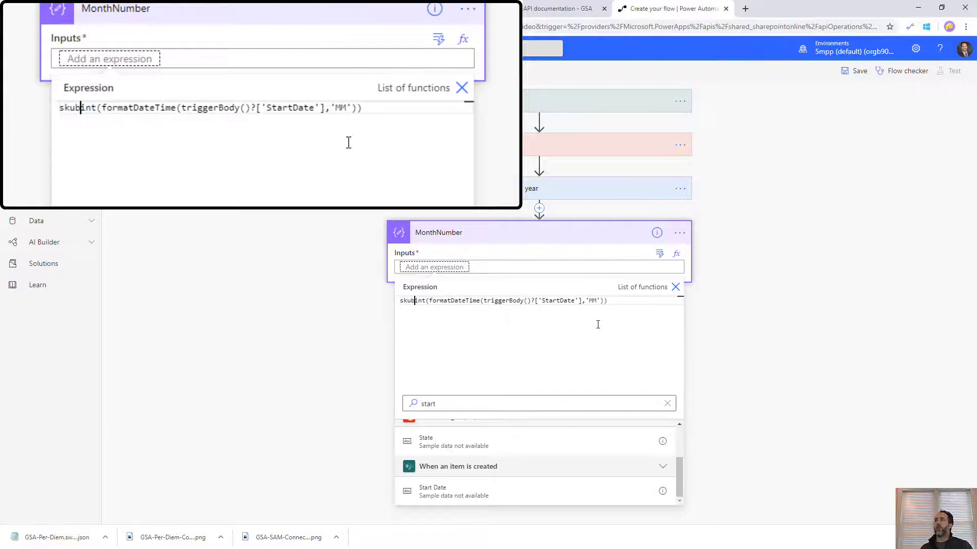
key(BackSpace)
key(BackSpace)
text(ub()
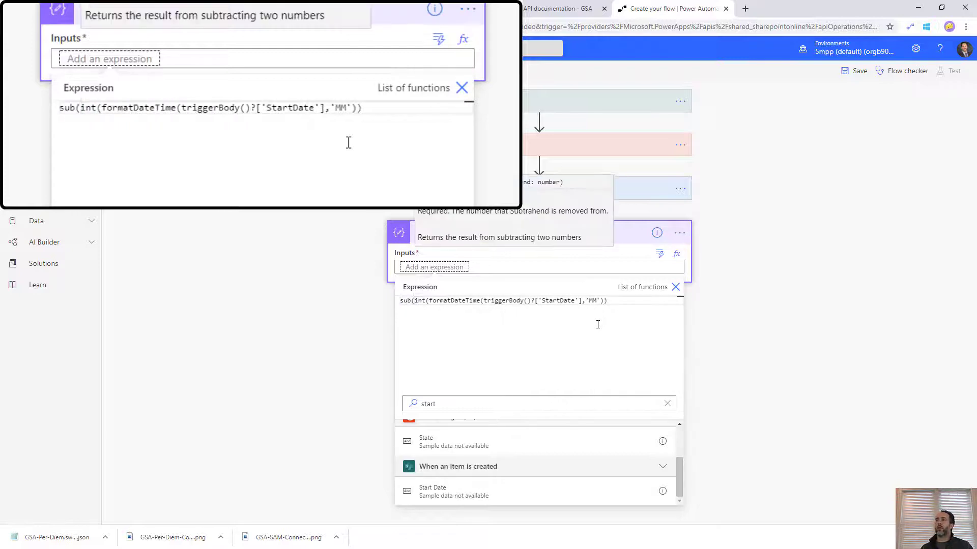
key(End)
text(,1))
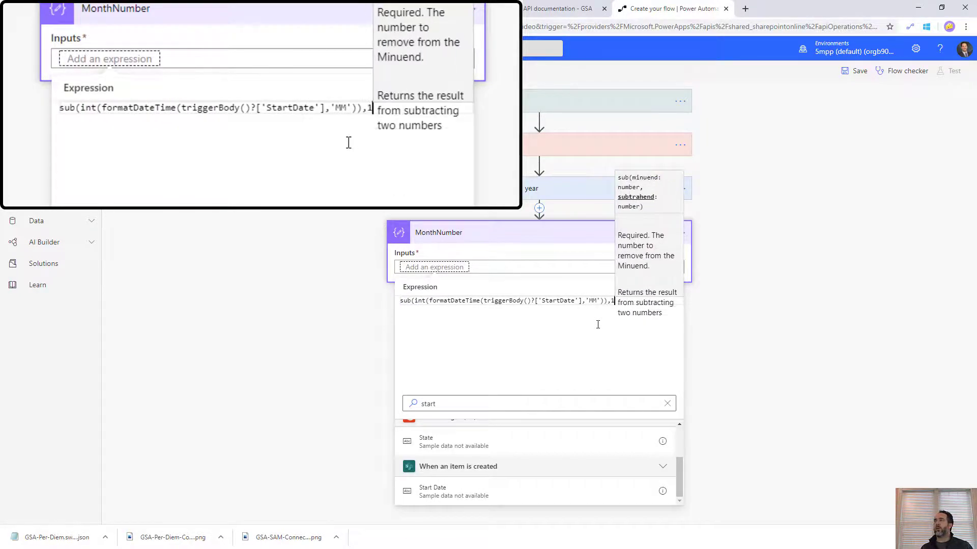
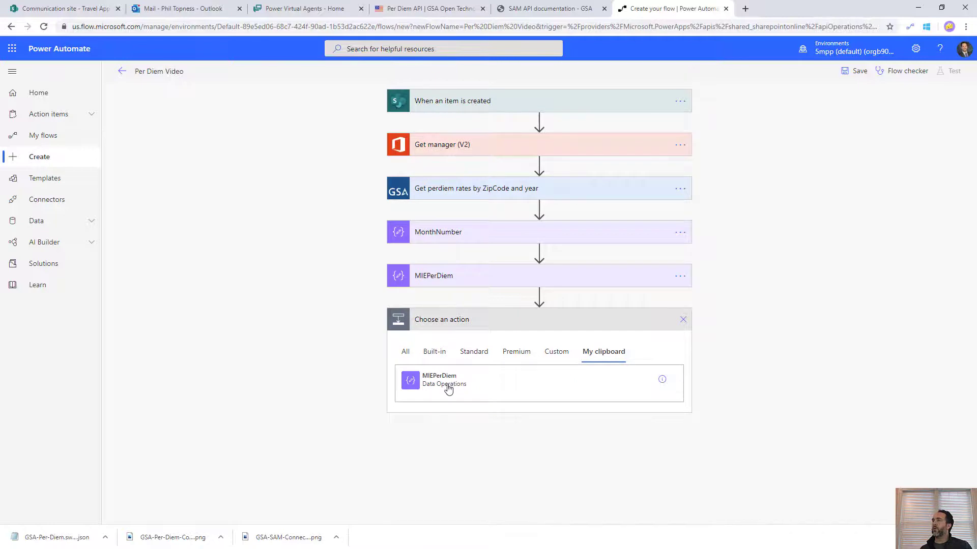
Rename the pasted copy of the MIEPerDiem action as HotelPerDiem.
click(679, 320)
click(715, 333)
text(M)
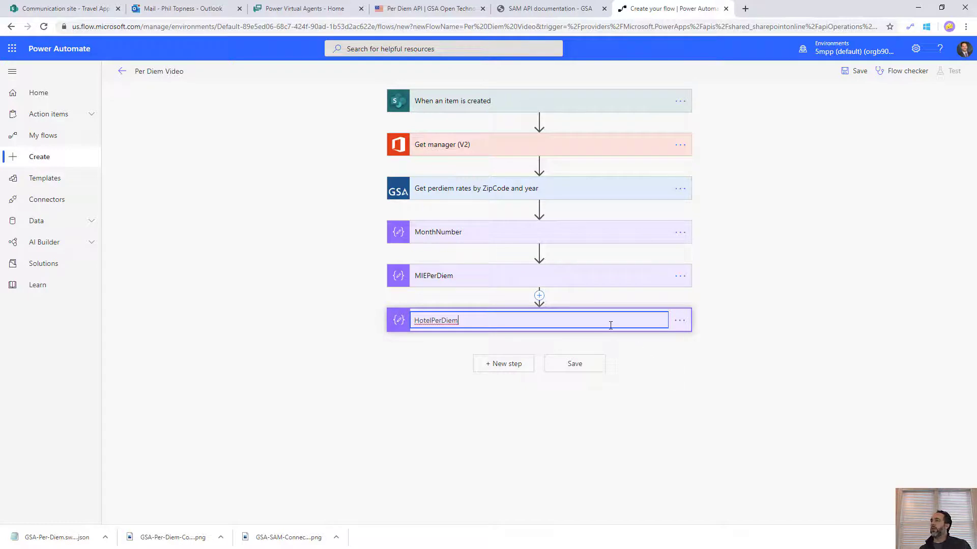
text(otelPerDiem)
click(660, 324)
click(452, 359)
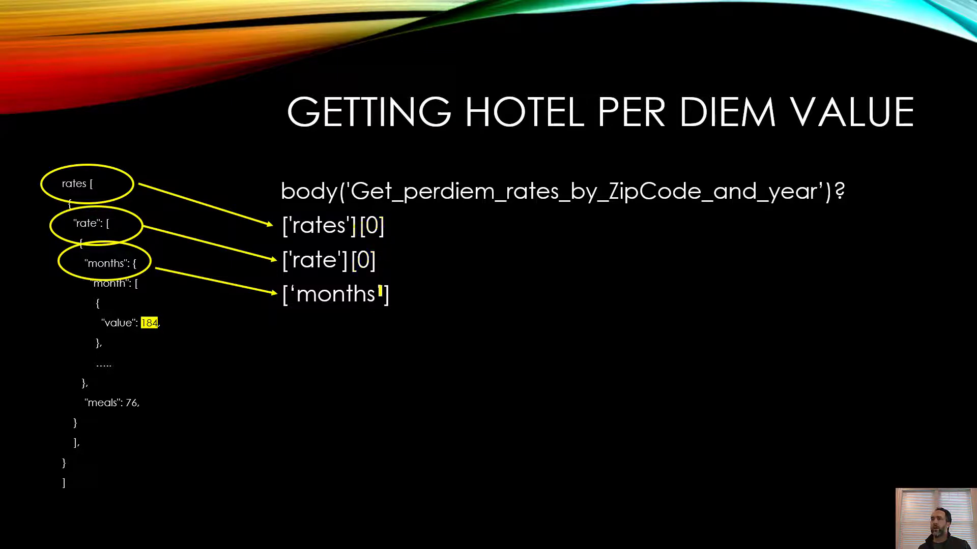
key(Right)
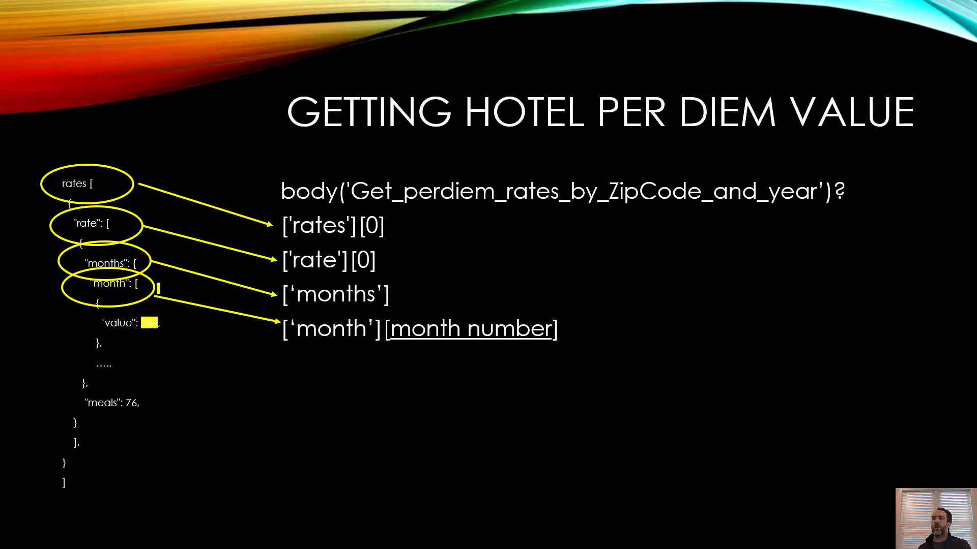
drag(438, 329, 561, 333)
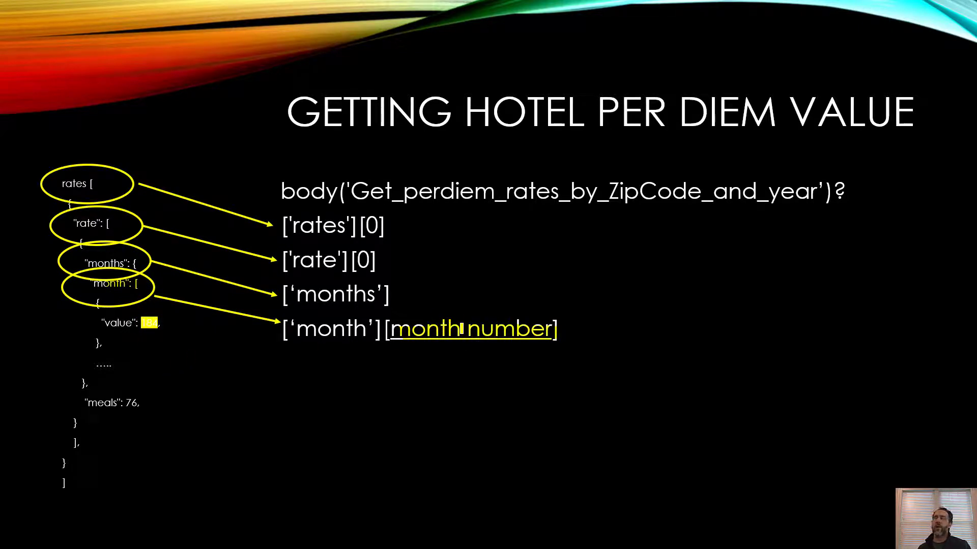
key(Right)
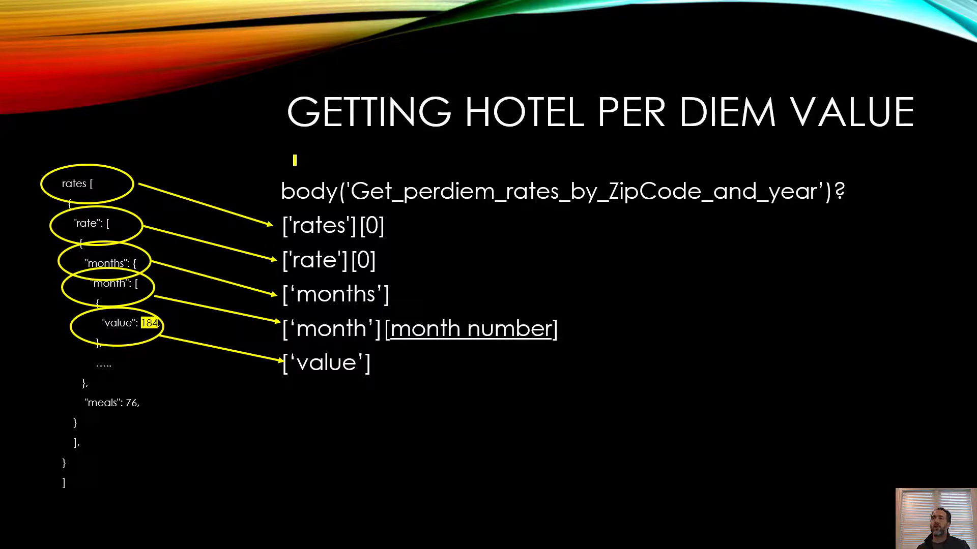
key(Right)
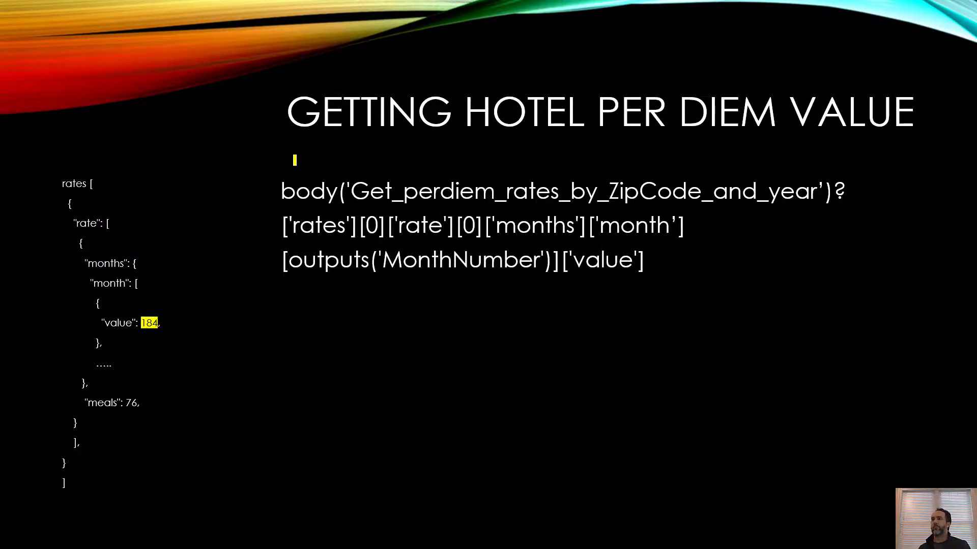
In the HotelPerDiem expression, replace the 'meals' key with ['months']['month'].
click(315, 517)
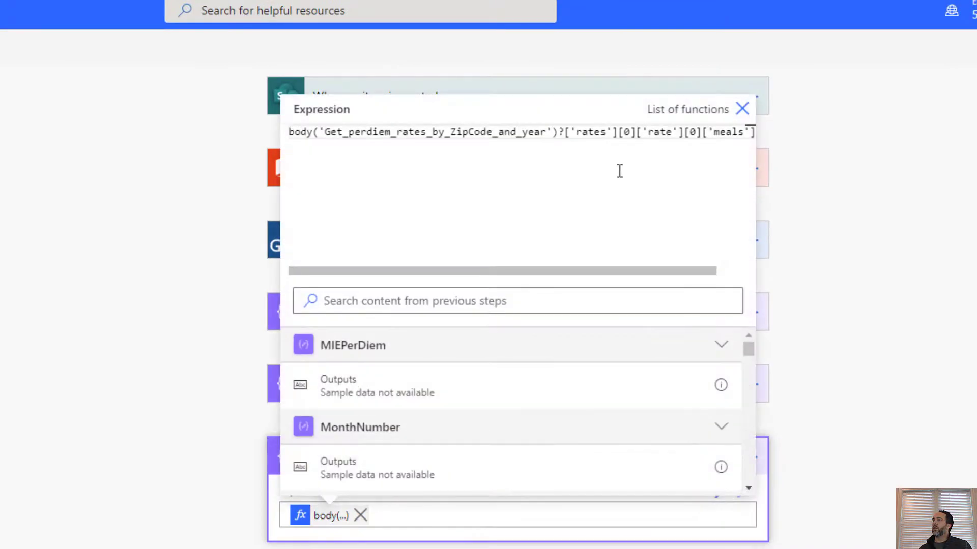
drag(733, 132, 634, 133)
key(End)
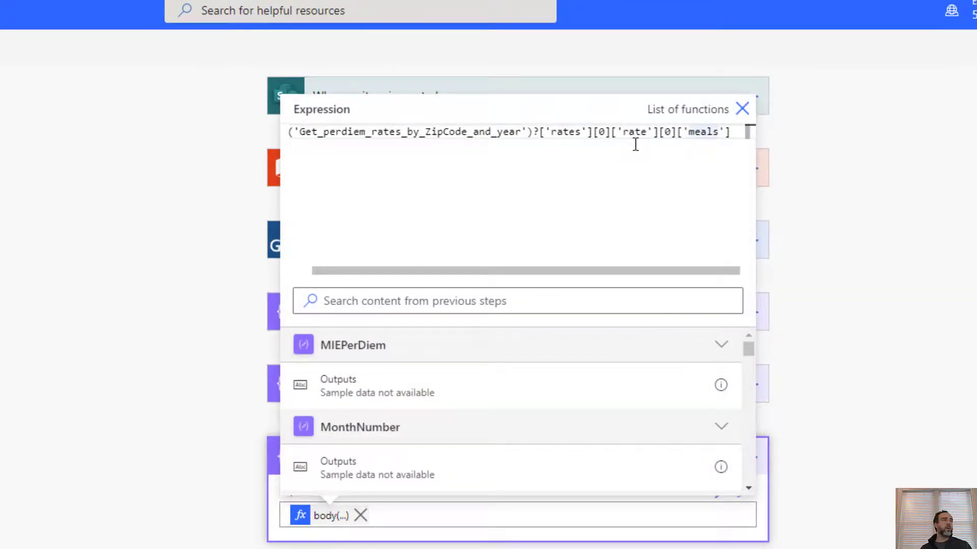
key(ctrl+shift+Left)
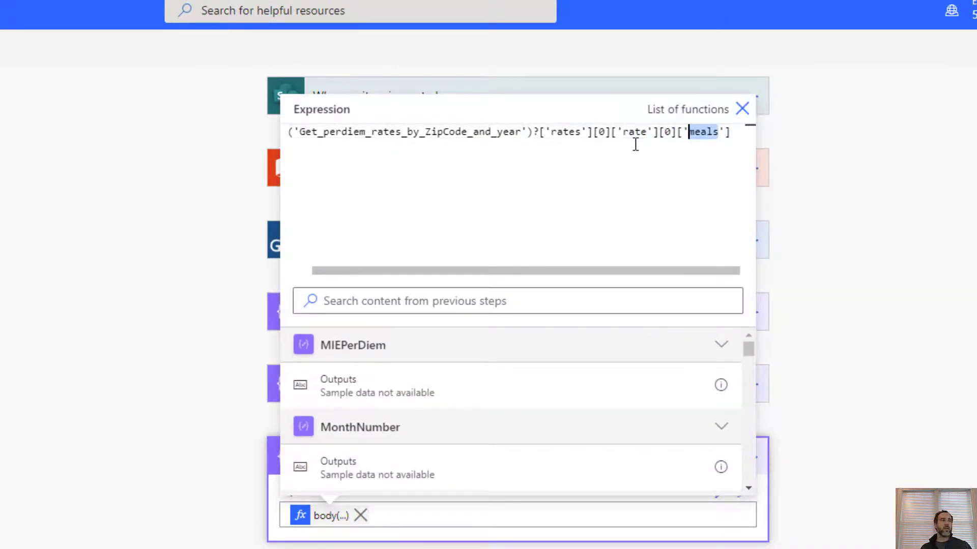
text(months'])
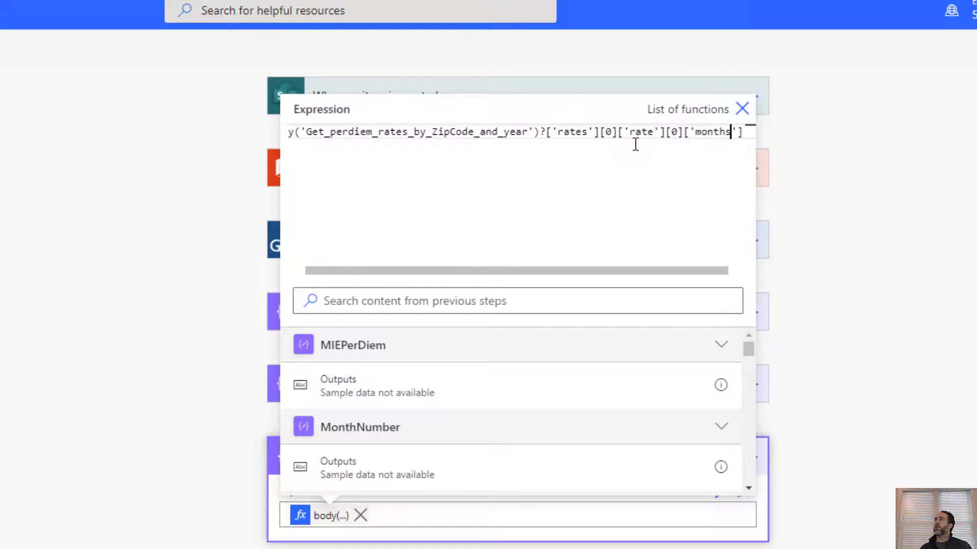
text(['mon)
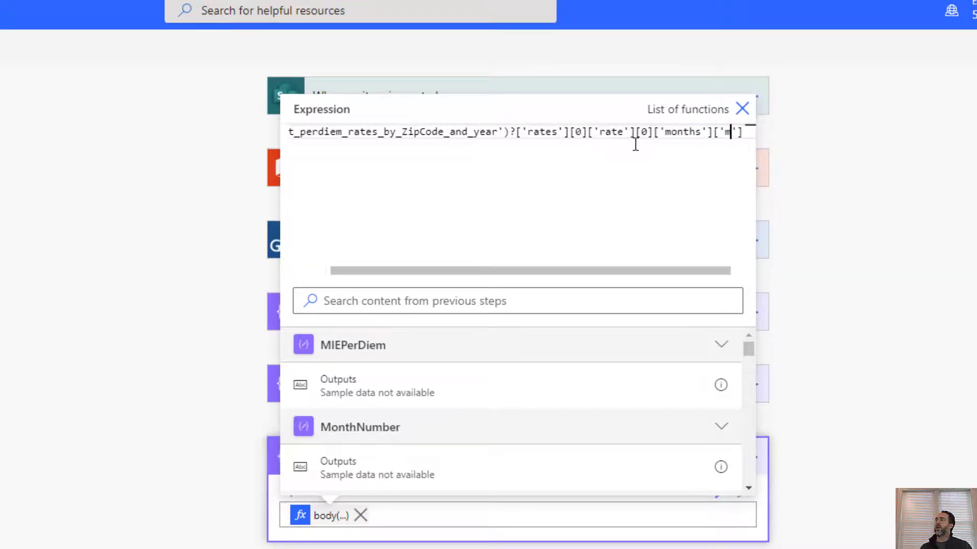
text(th'])
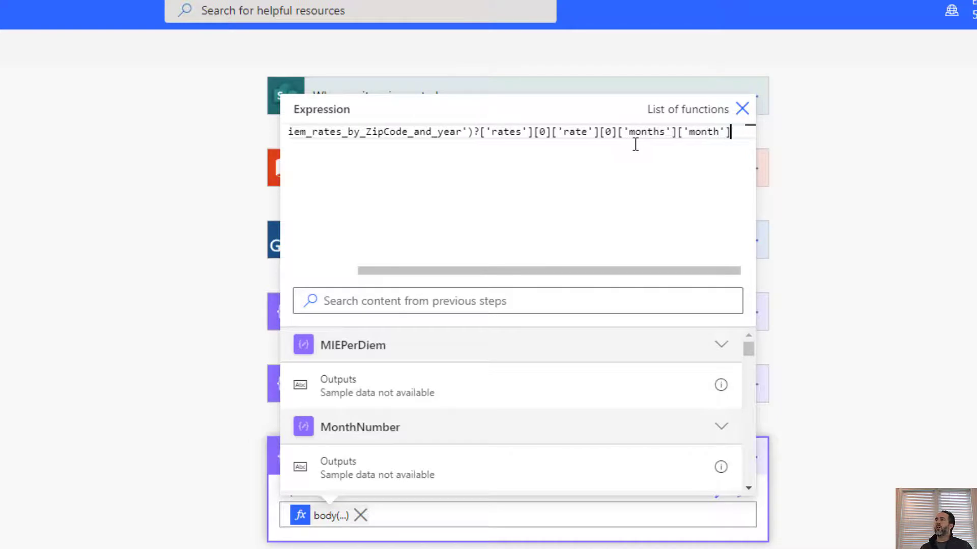
Index the HotelPerDiem expression's month array by the MonthNumber output and append the value key, adding [outputs('MonthNumber')]['value'].
text([)
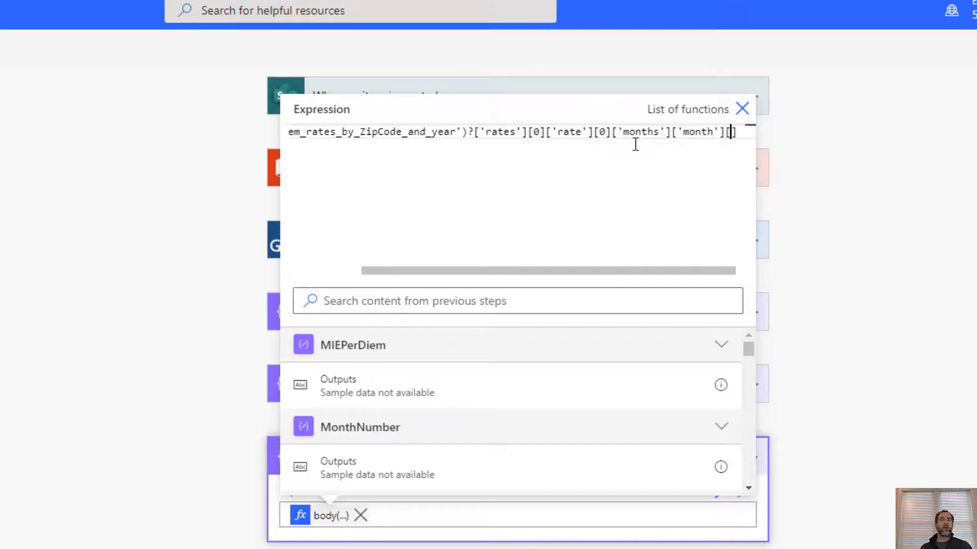
scroll(384, 458, down, 1)
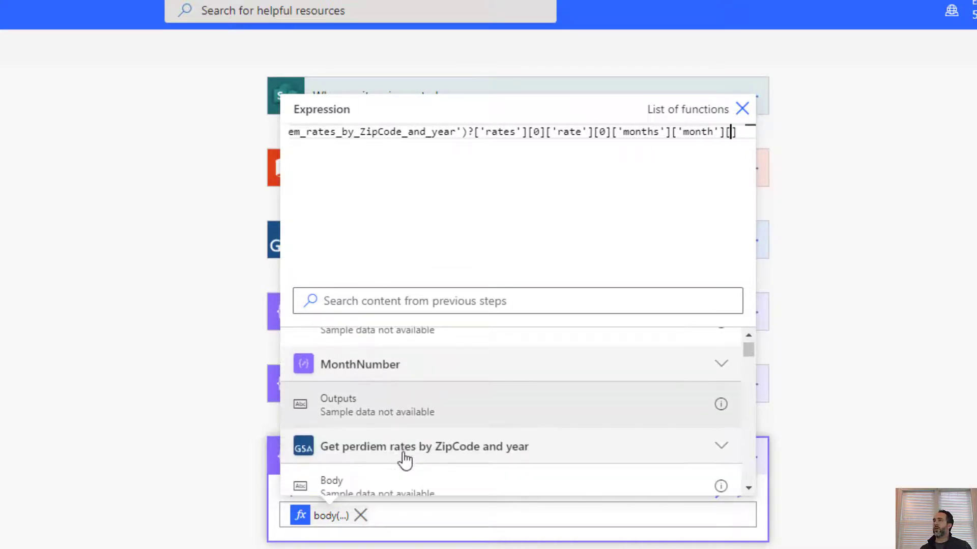
click(410, 421)
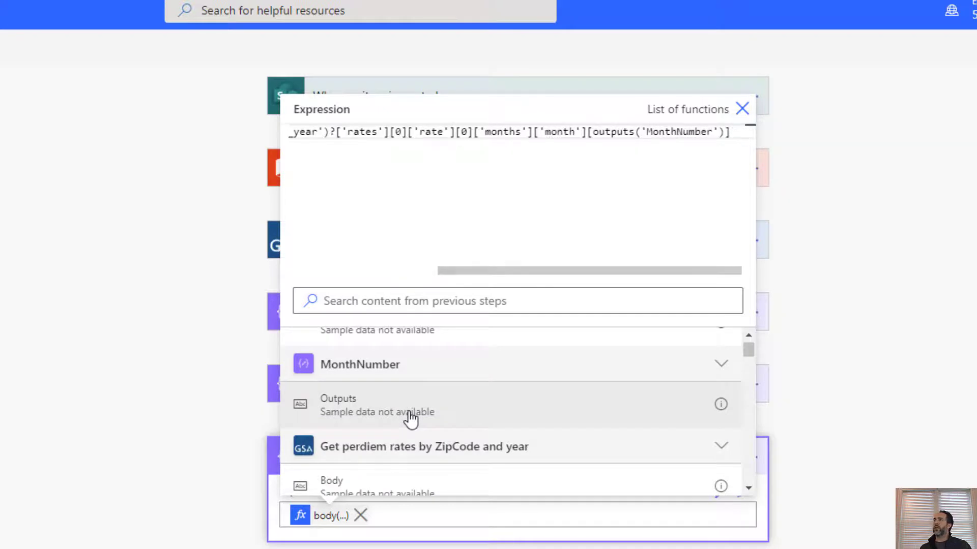
text(['value)
key(End)
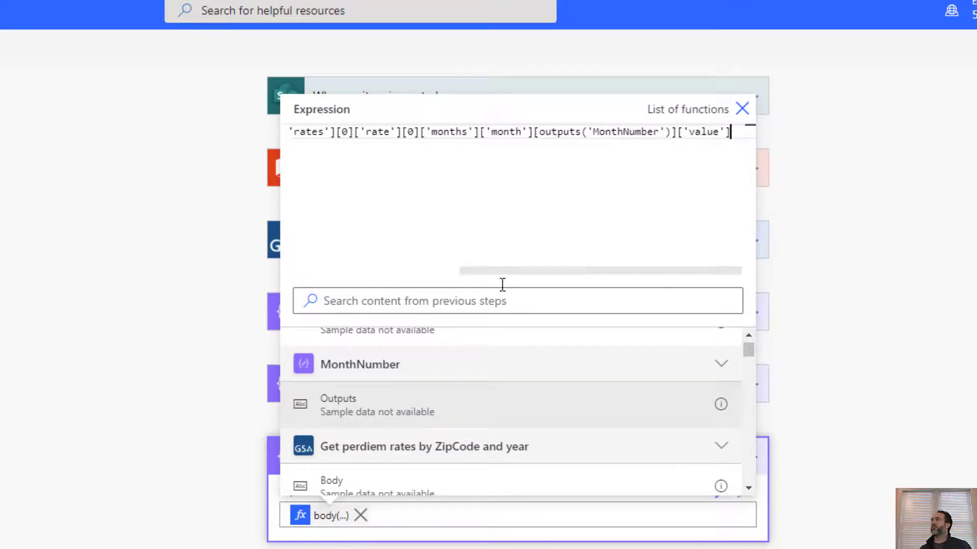
click(742, 109)
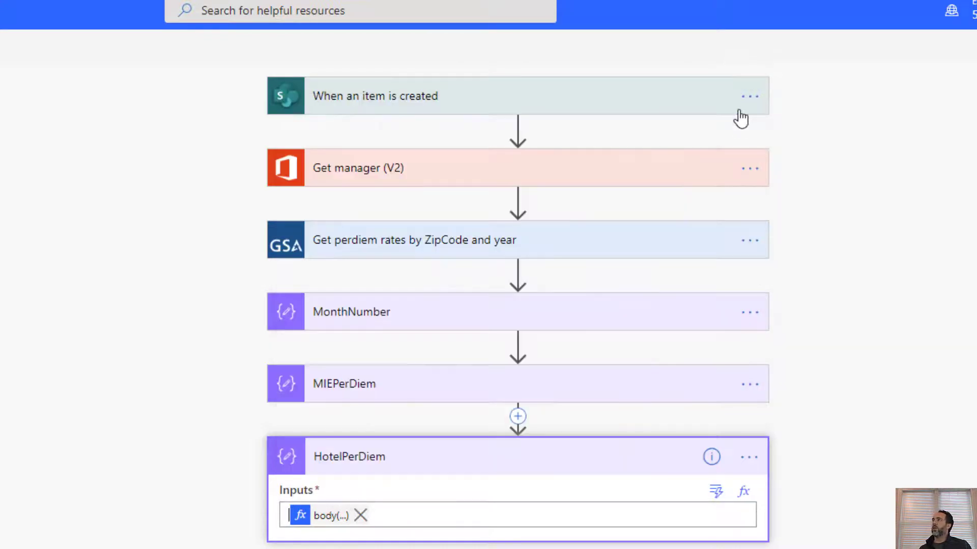
Add a SharePoint Update item action after HotelPerDiem.
click(501, 519)
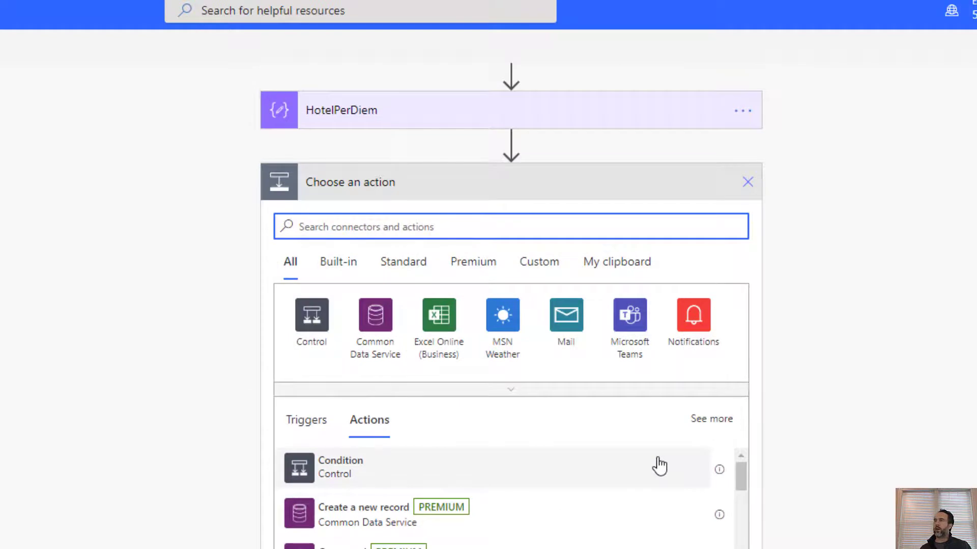
text(update)
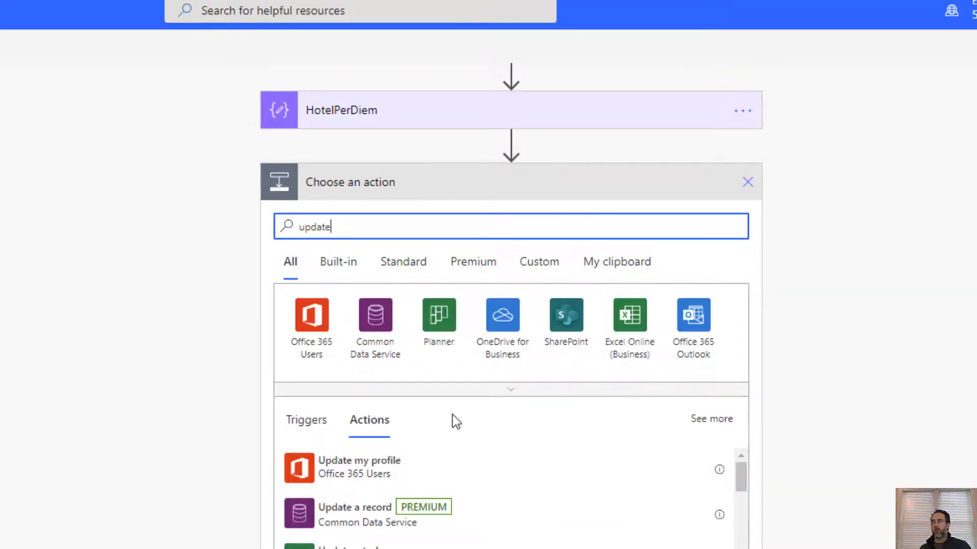
text( item)
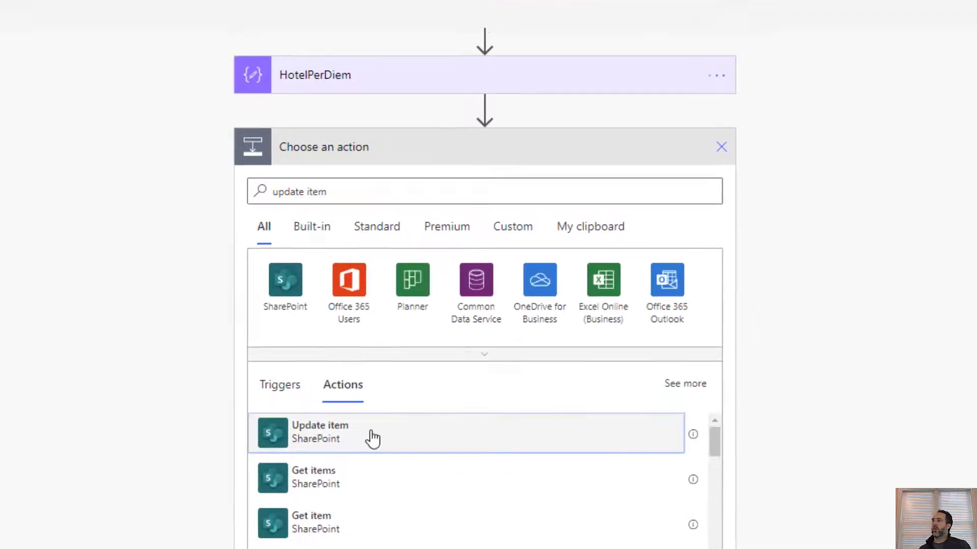
click(396, 465)
Set the Update item action's site address to Communication site and its list to Travel Approvals (Video).
click(600, 359)
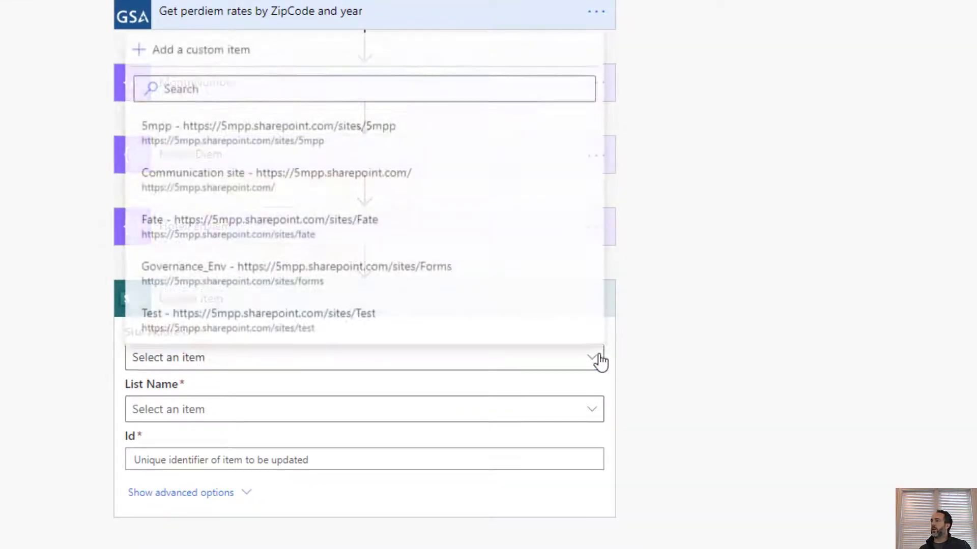
click(585, 355)
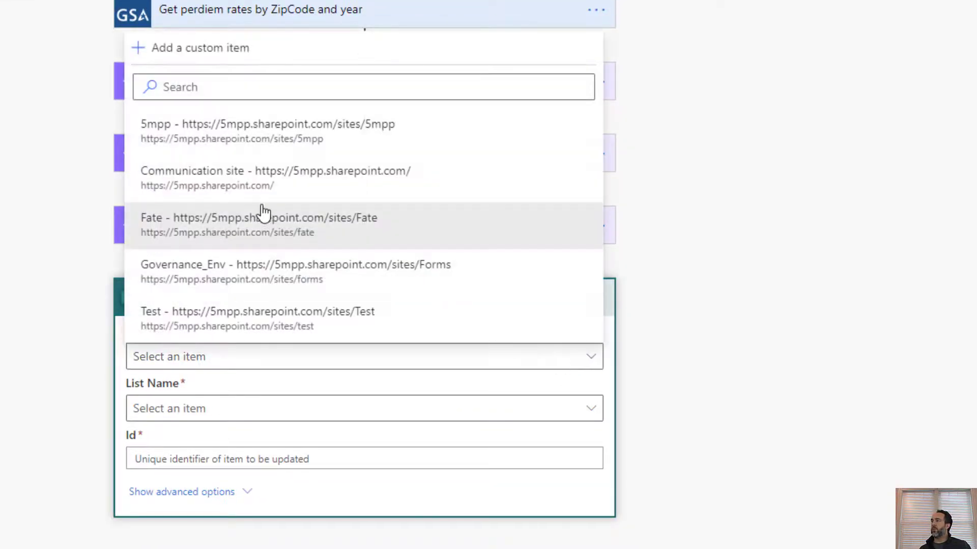
click(275, 175)
click(315, 408)
click(325, 376)
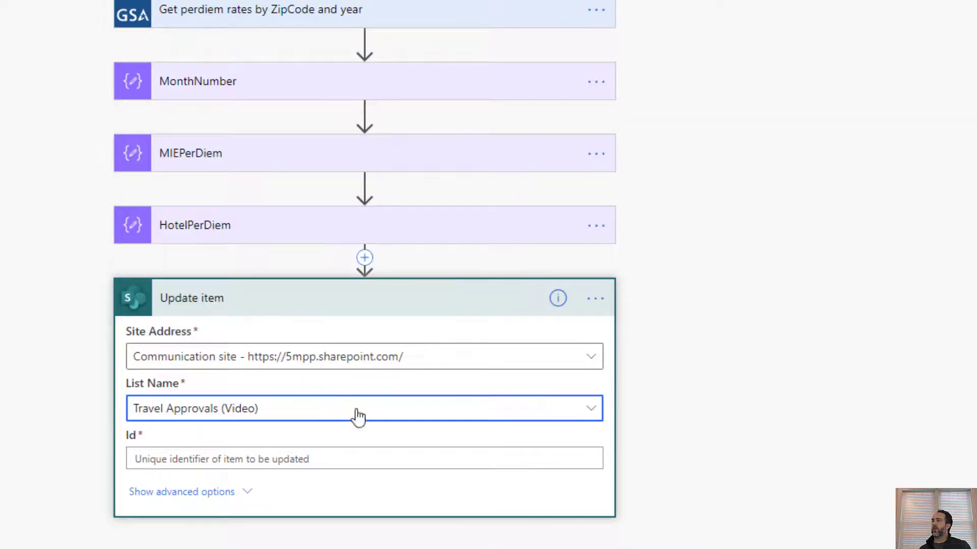
Set the Update item action's Id to the ID dynamic value from the When an item is created trigger.
scroll(438, 450, down, 6)
click(438, 448)
click(306, 149)
click(562, 127)
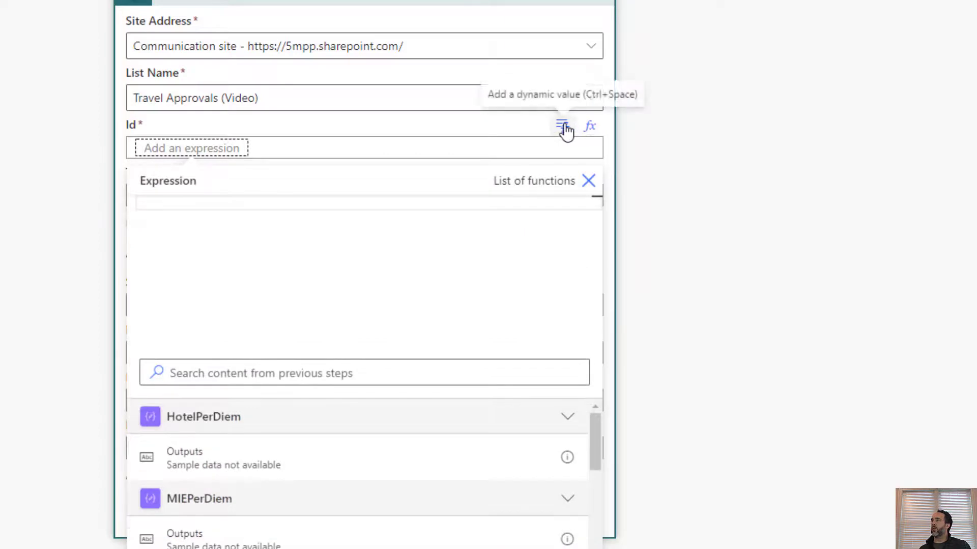
scroll(311, 363, down, 2)
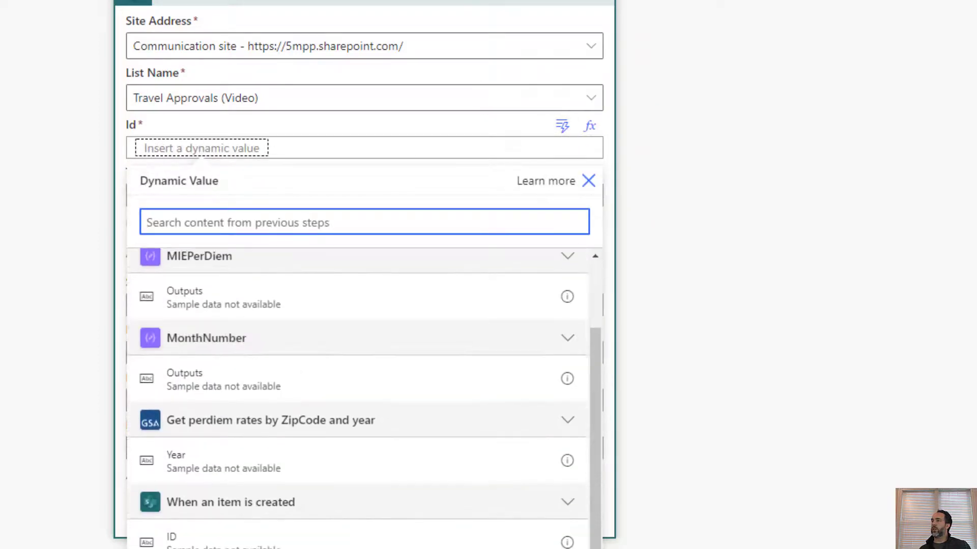
click(224, 539)
Set the Update item action's Title to the trigger's Title dynamic value.
click(209, 196)
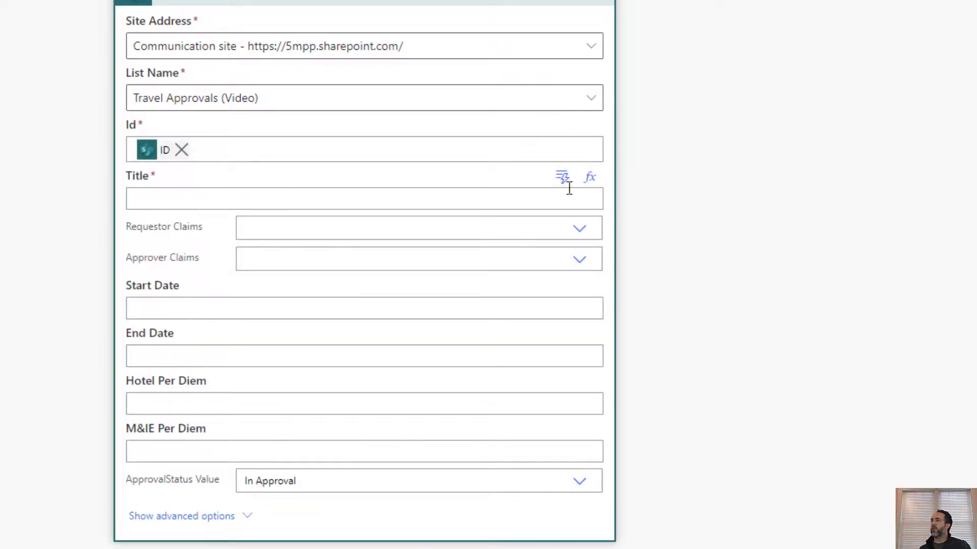
click(562, 177)
text(t)
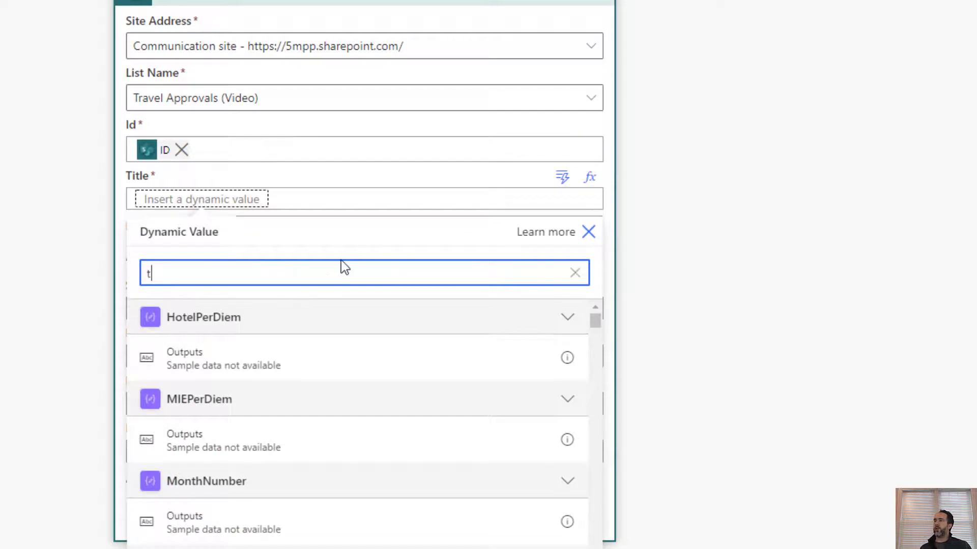
text(itle)
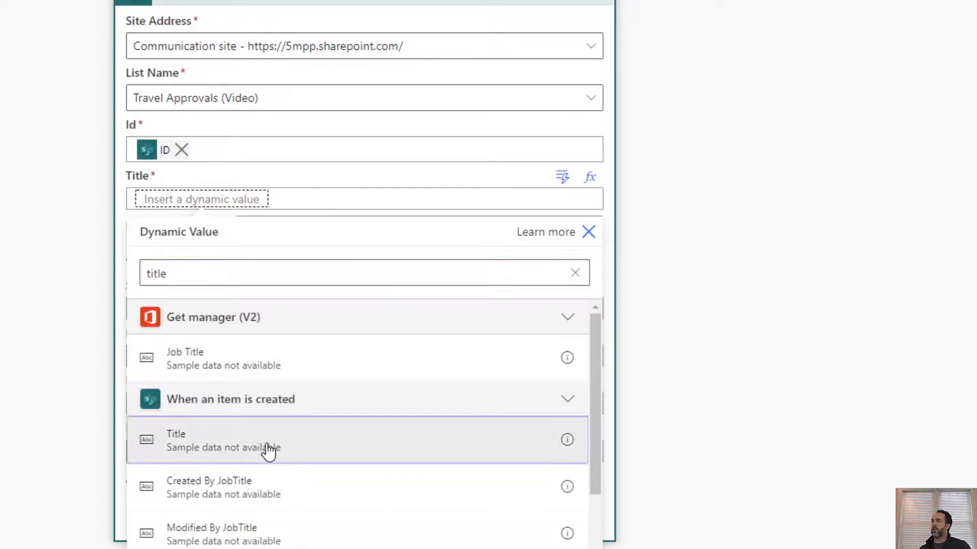
click(266, 450)
Fill the Update item action's Hotel Per Diem with the HotelPerDiem outputs and M&IE Per Diem with the MIEPerDiem outputs.
scroll(327, 398, down, 1)
click(240, 375)
click(562, 358)
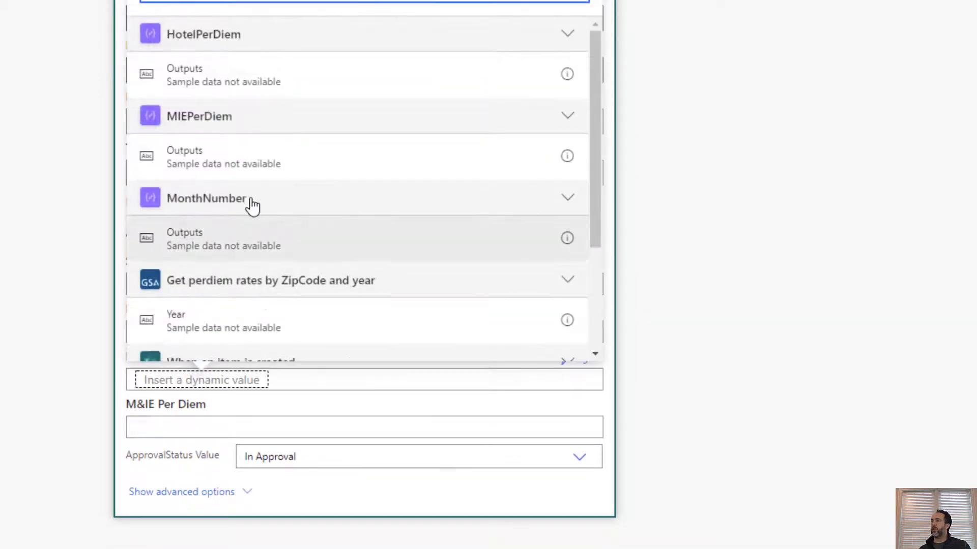
click(233, 84)
click(218, 432)
click(561, 409)
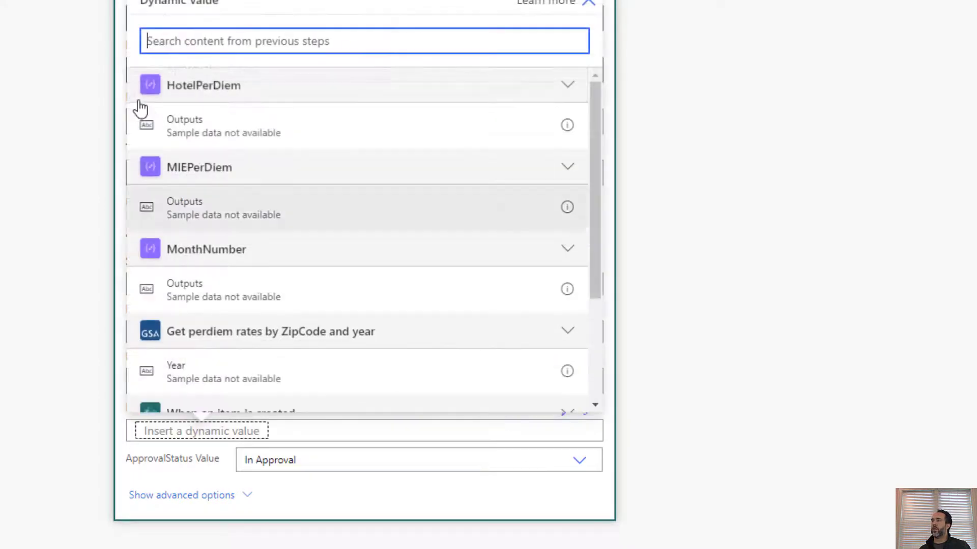
click(212, 219)
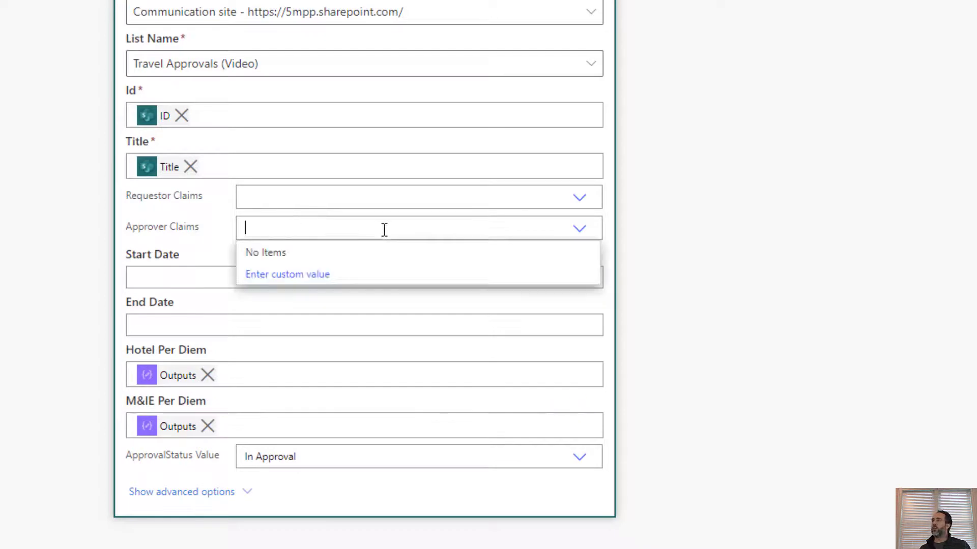
Set the Update item action's Approver Claims to a custom value taken from the dynamic content of the earlier actions.
click(312, 273)
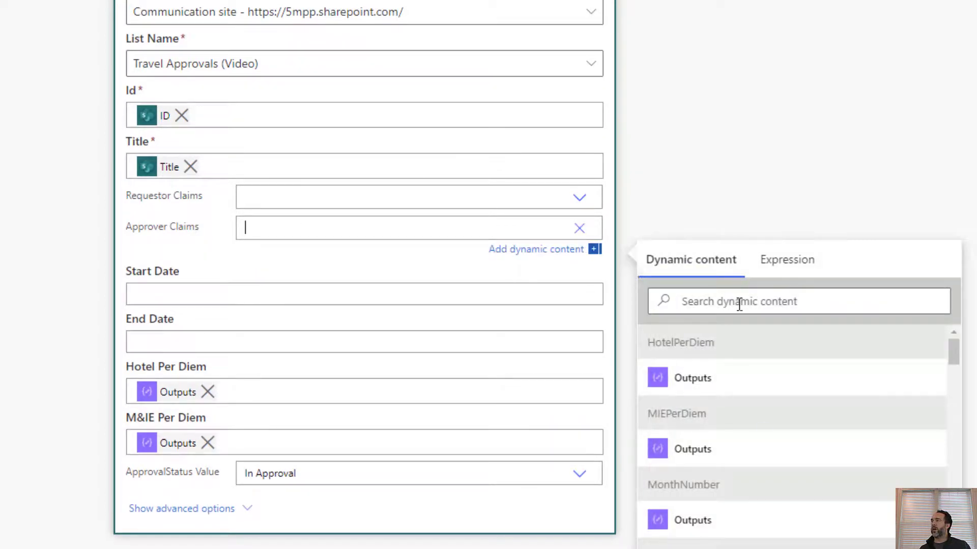
scroll(754, 465, down, 15)
scroll(739, 490, down, 12)
scroll(738, 489, down, 3)
click(682, 431)
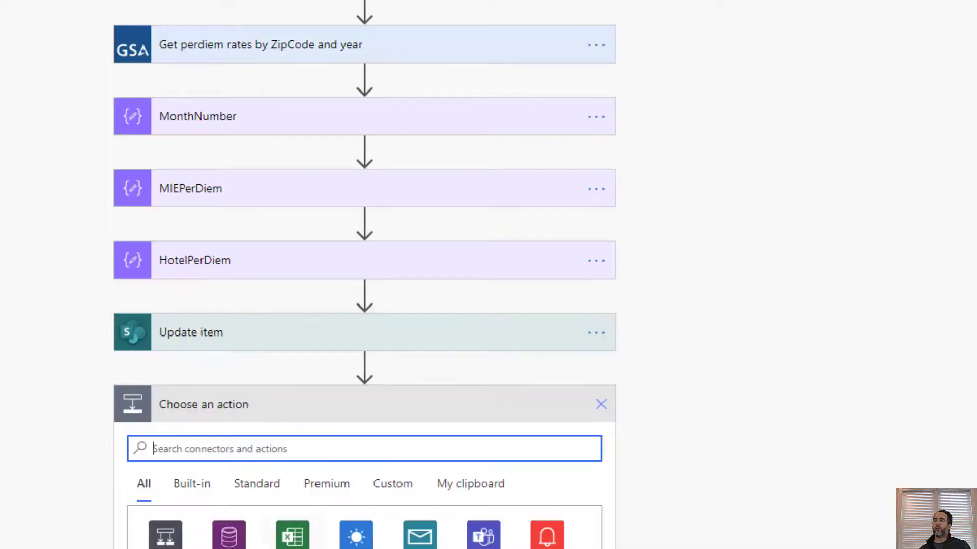
Add a Start and wait for an approval action after Update item with approval type Approve/Reject - First to respond.
scroll(355, 342, down, 7)
text(approval)
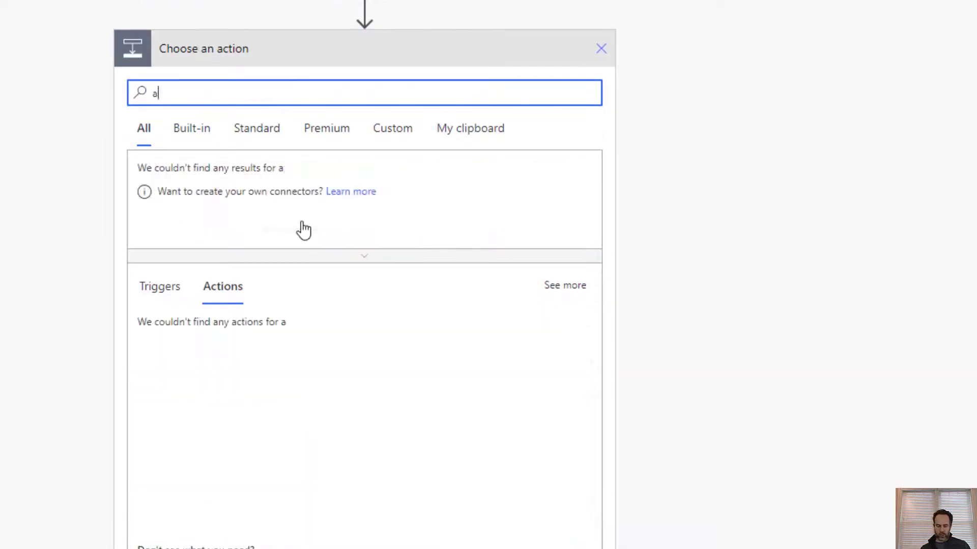
click(209, 381)
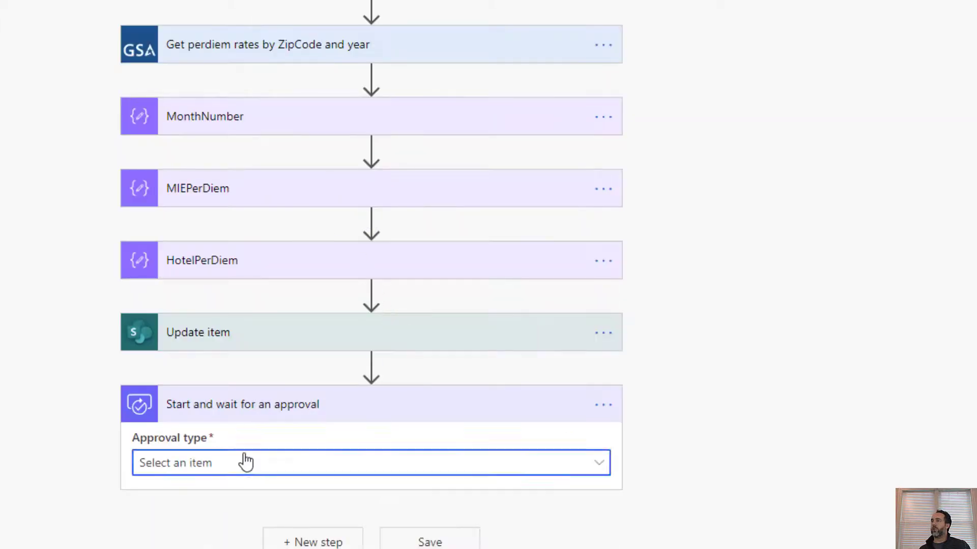
click(245, 462)
click(218, 337)
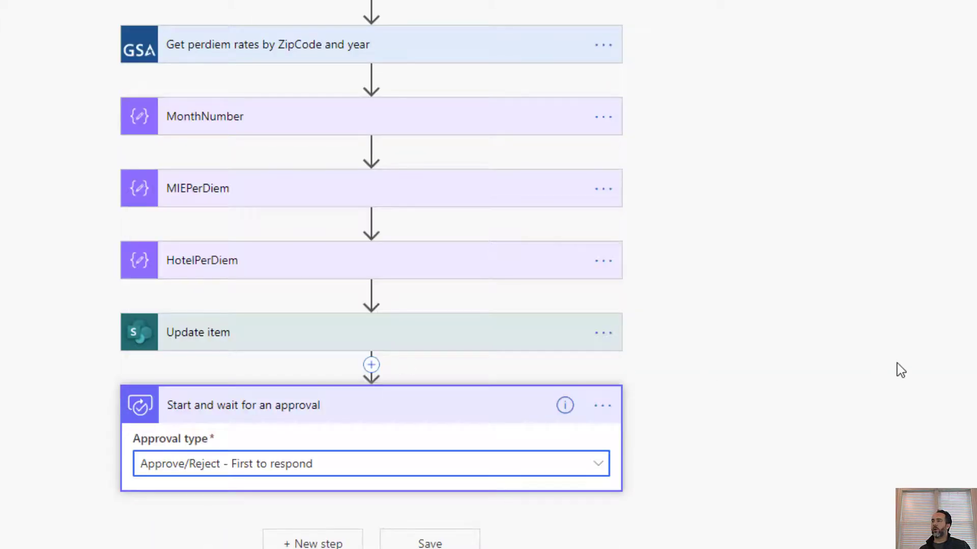
Set the approval's Title to "New Travel Request From:" followed by the Requestor DisplayName dynamic value from Update item.
scroll(896, 368, down, 5)
click(278, 253)
text(New)
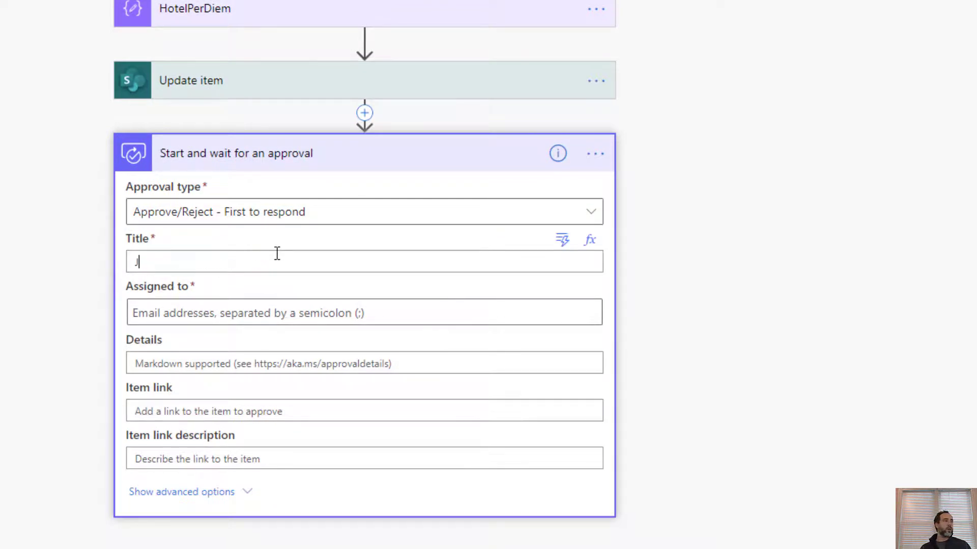
text( Travel Reques)
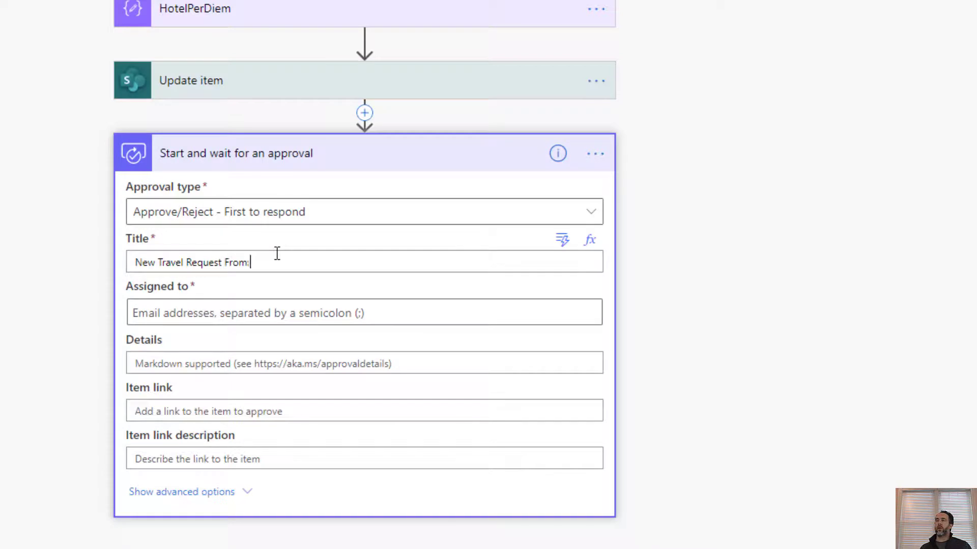
text(t From:)
click(562, 239)
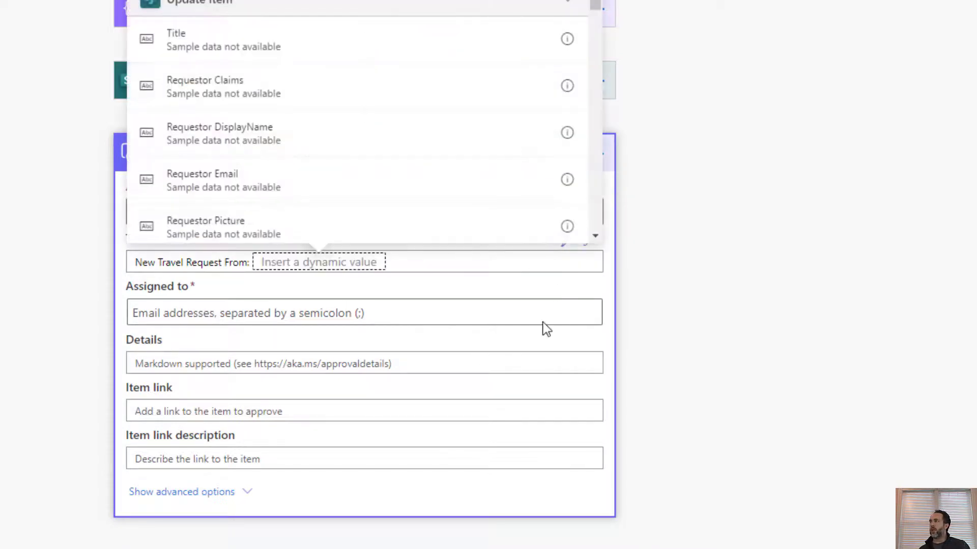
scroll(253, 85, down, 1)
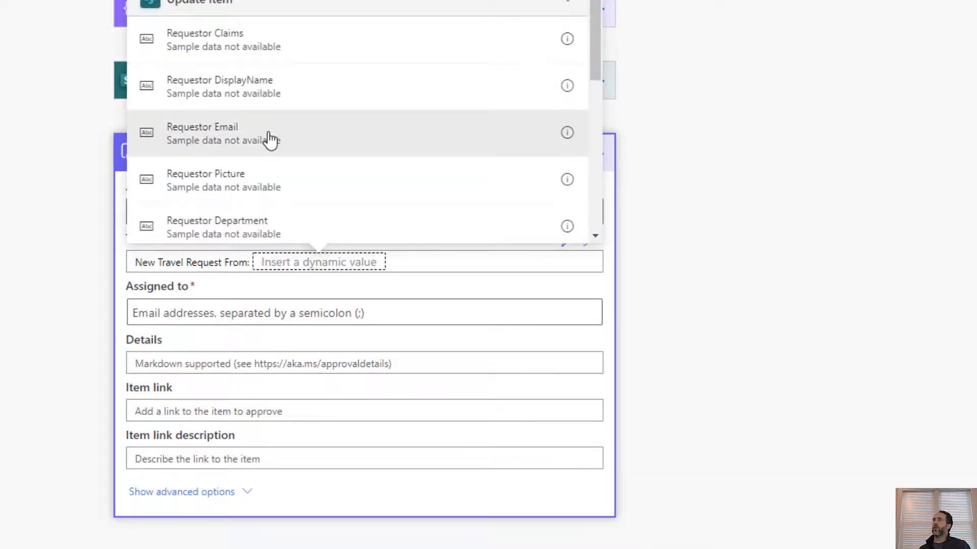
click(285, 88)
Assign the approval to the Approver Email dynamic value from Update item.
click(297, 315)
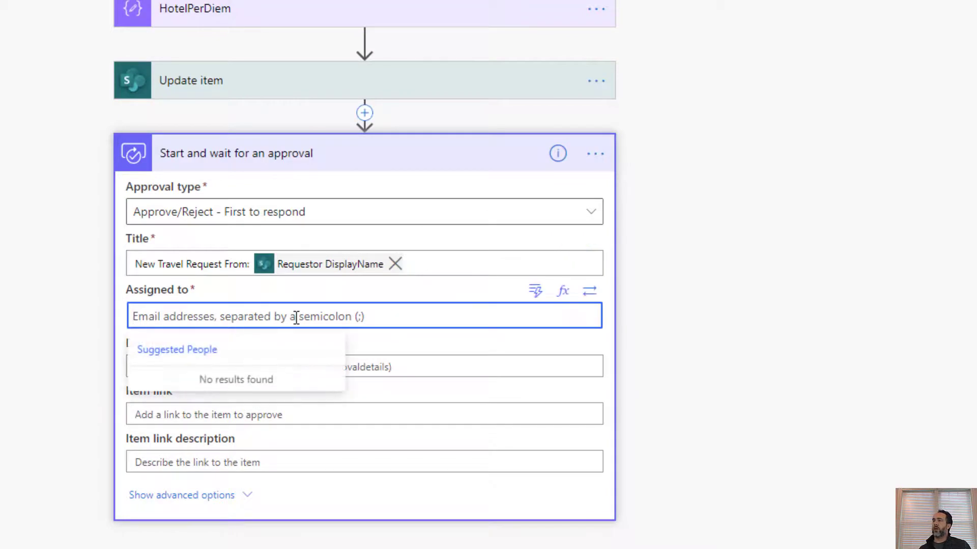
click(535, 292)
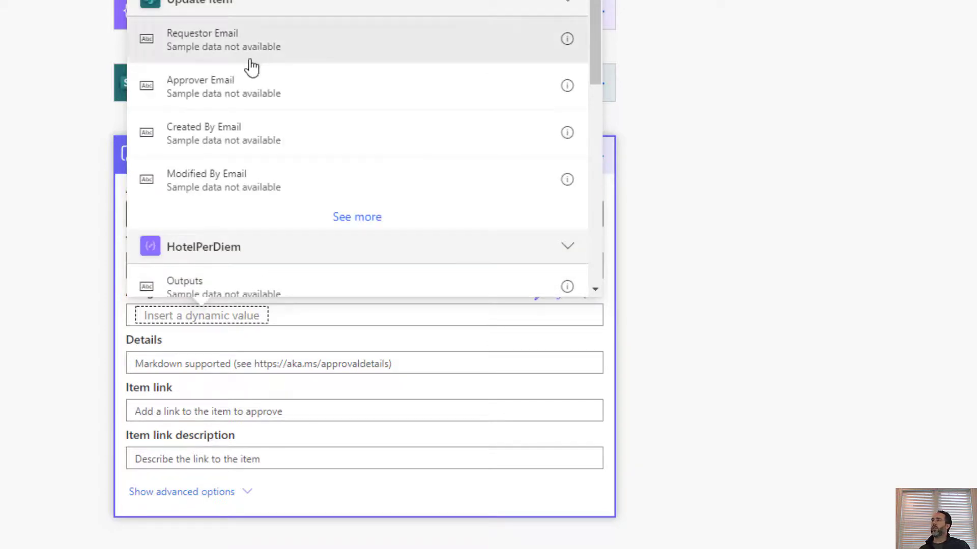
click(240, 90)
Set the approval's Details to "Total cost without airfare:" followed by the Total dynamic value from Update item.
click(243, 367)
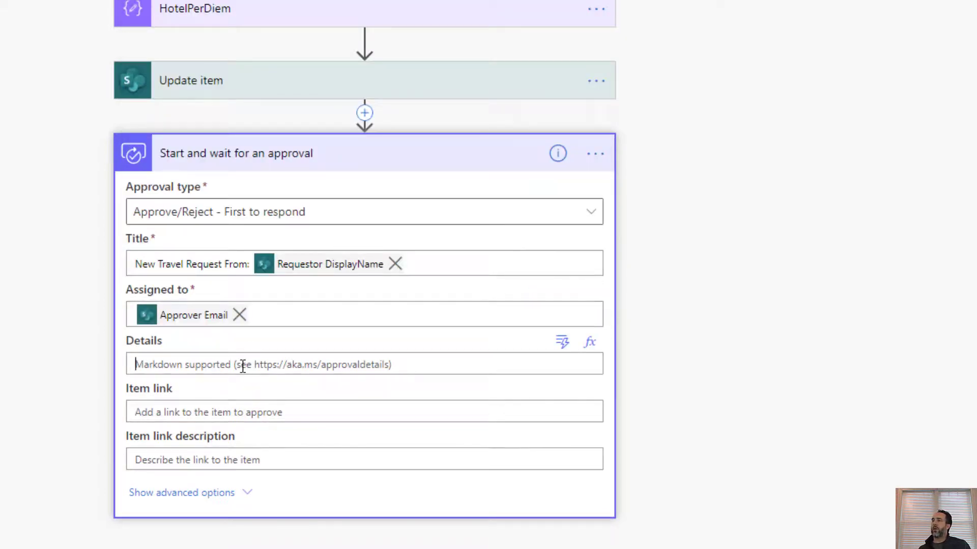
text(Total cost without airfare:)
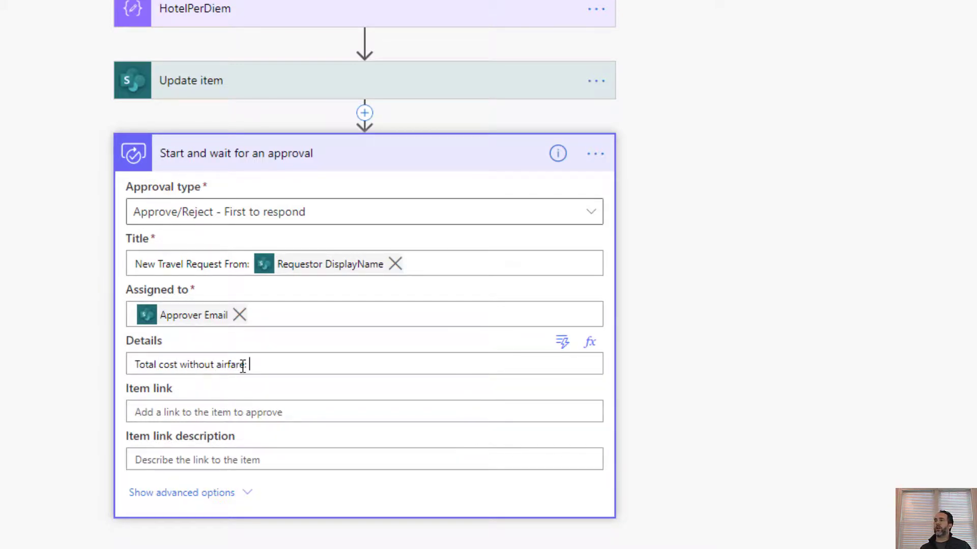
click(562, 342)
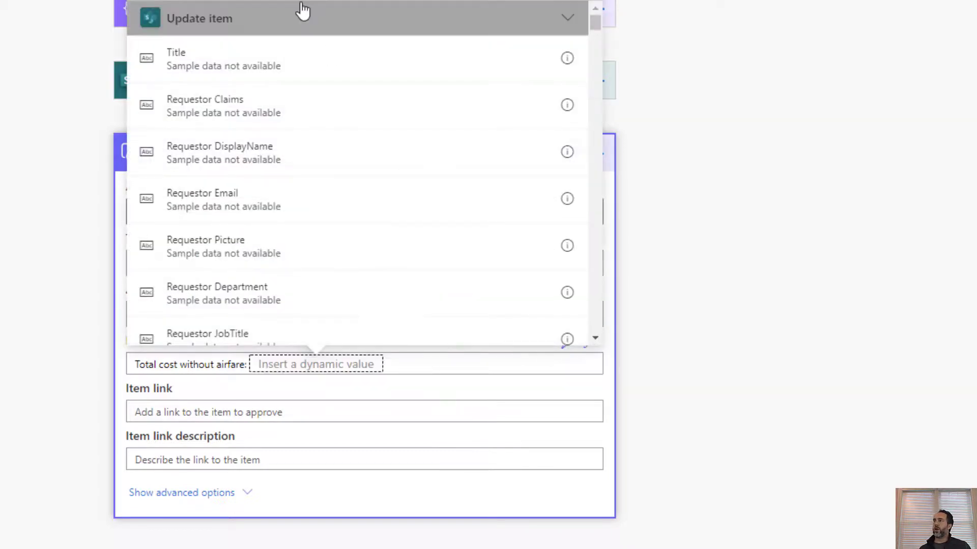
text(total)
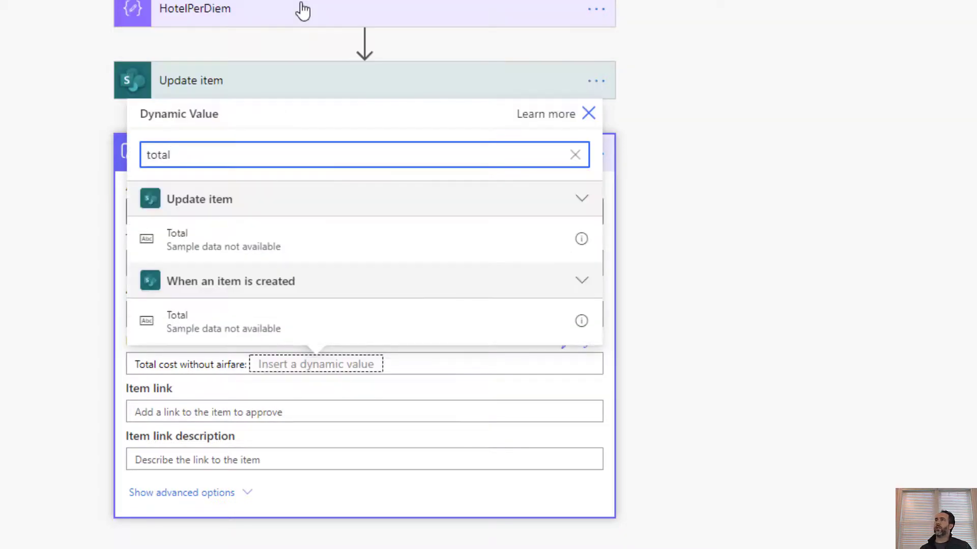
click(227, 235)
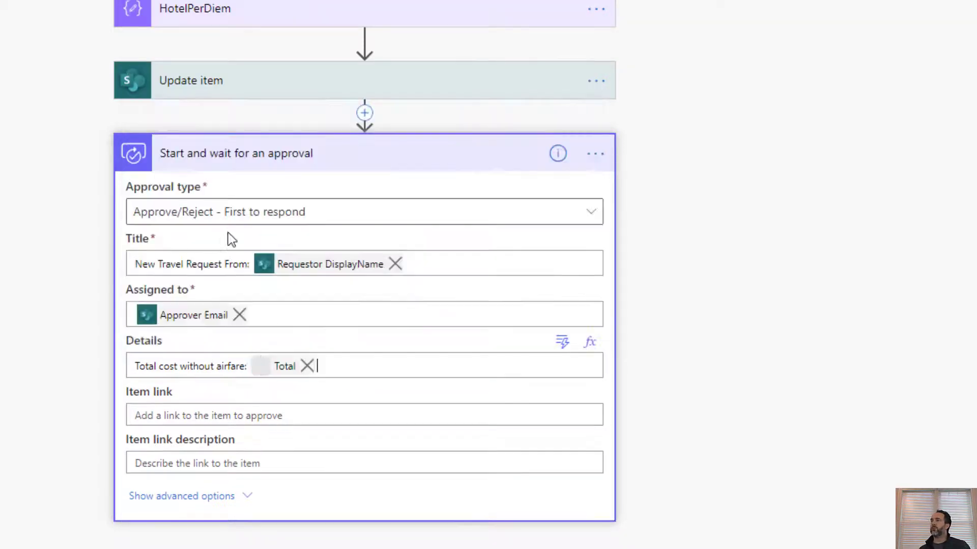
Set the approval's Item link to the Link to item dynamic value and its Item link description to "Click for Details".
click(265, 412)
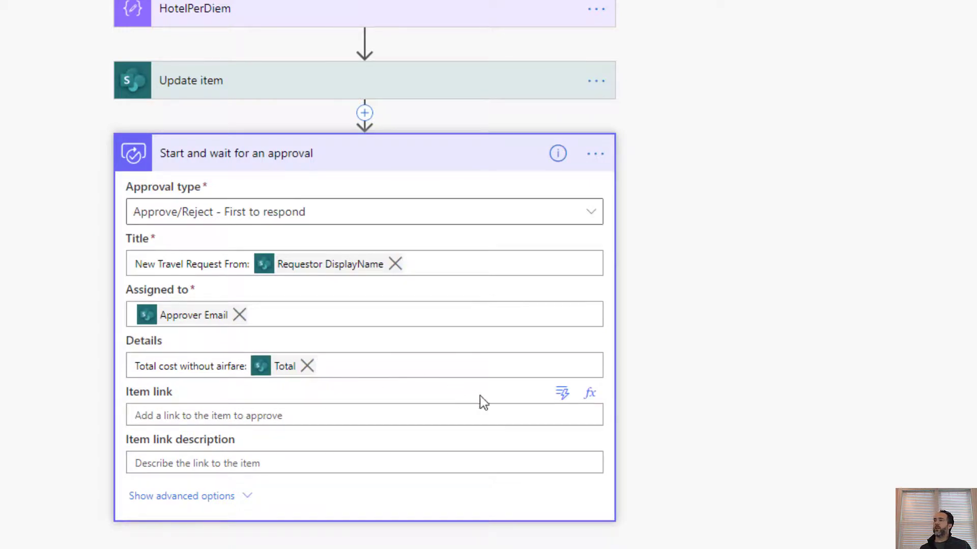
click(563, 393)
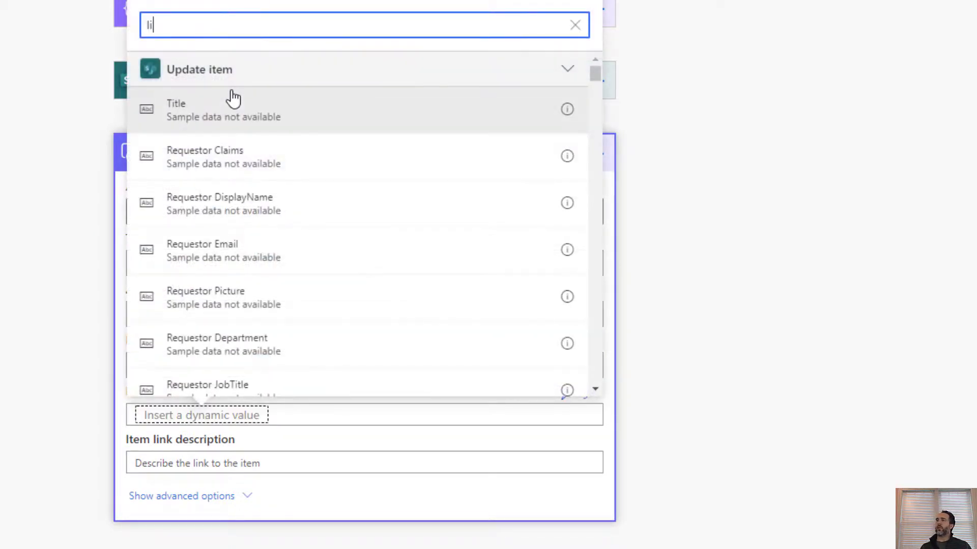
text(link)
click(233, 112)
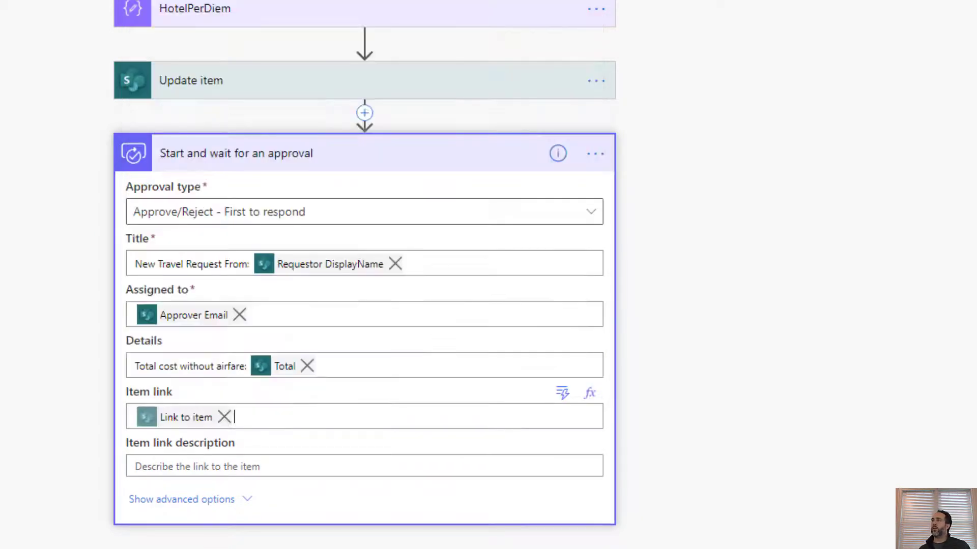
click(222, 470)
text(Click for Details)
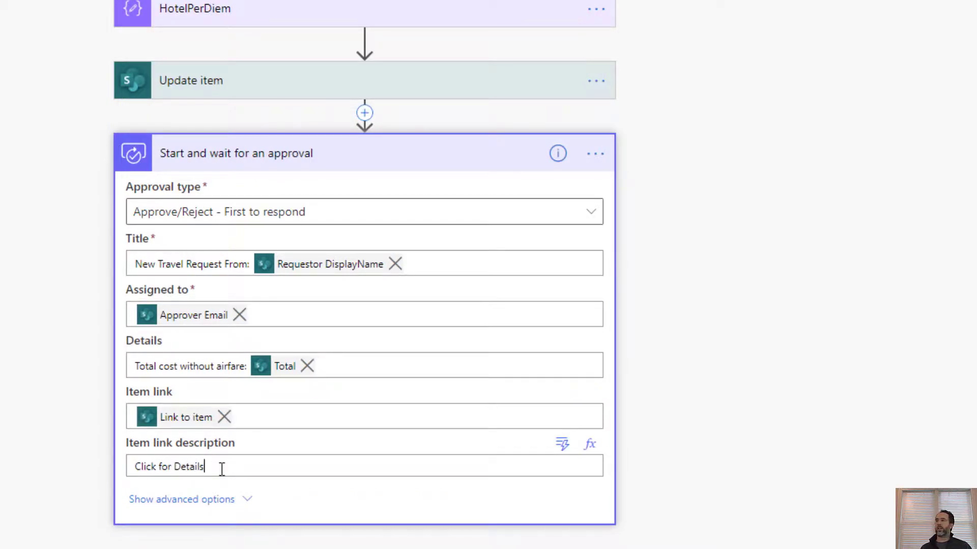
scroll(457, 534, down, 1)
click(311, 534)
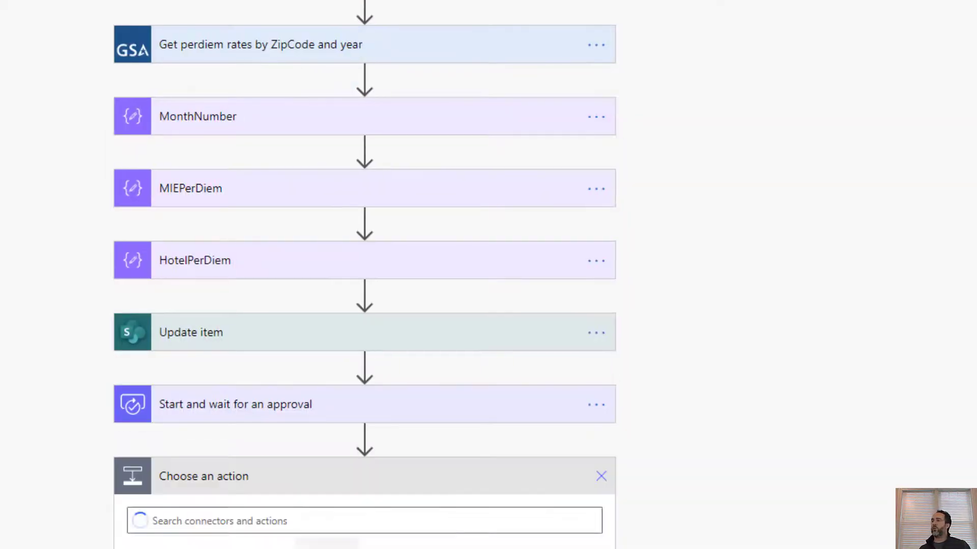
click(602, 478)
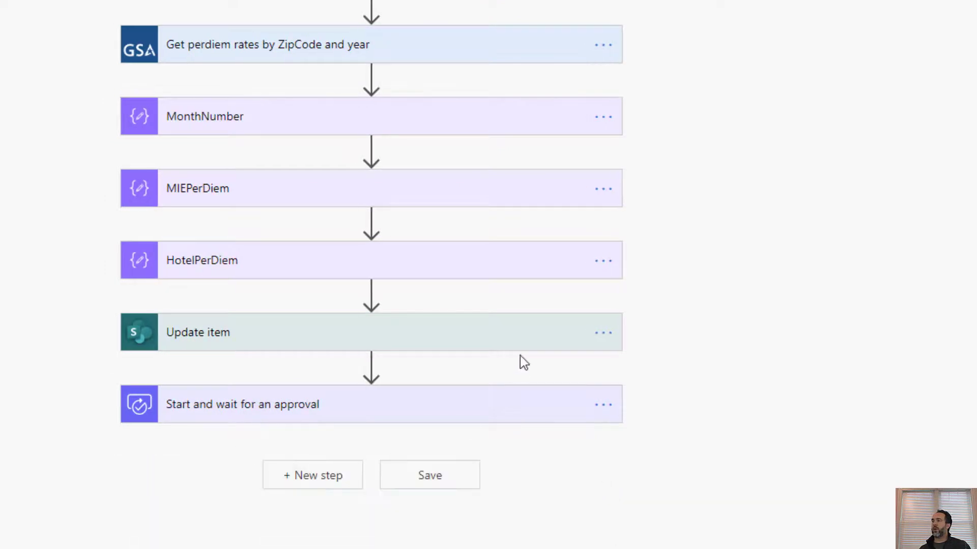
Copy the Update item action and add the copy as a new step after Start and wait for an approval.
click(602, 334)
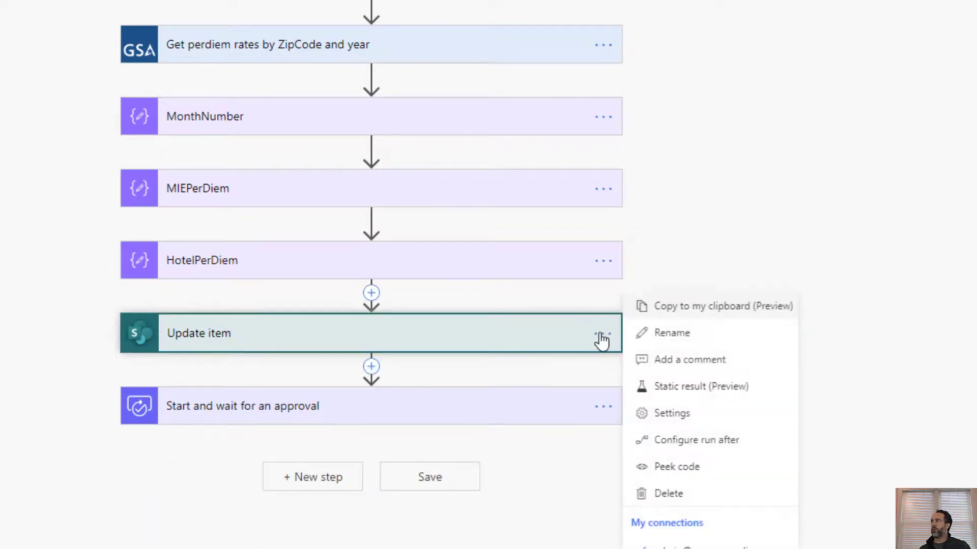
click(688, 308)
click(312, 479)
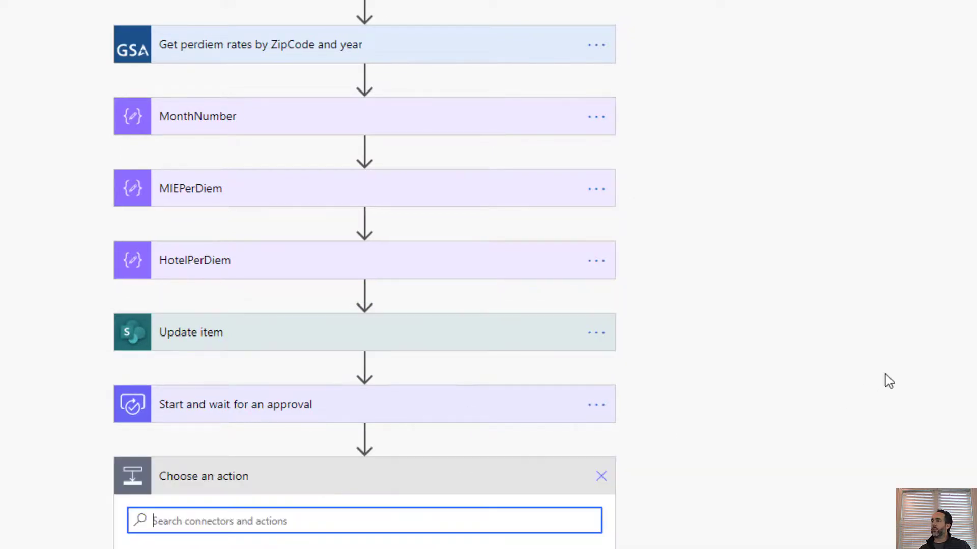
click(478, 71)
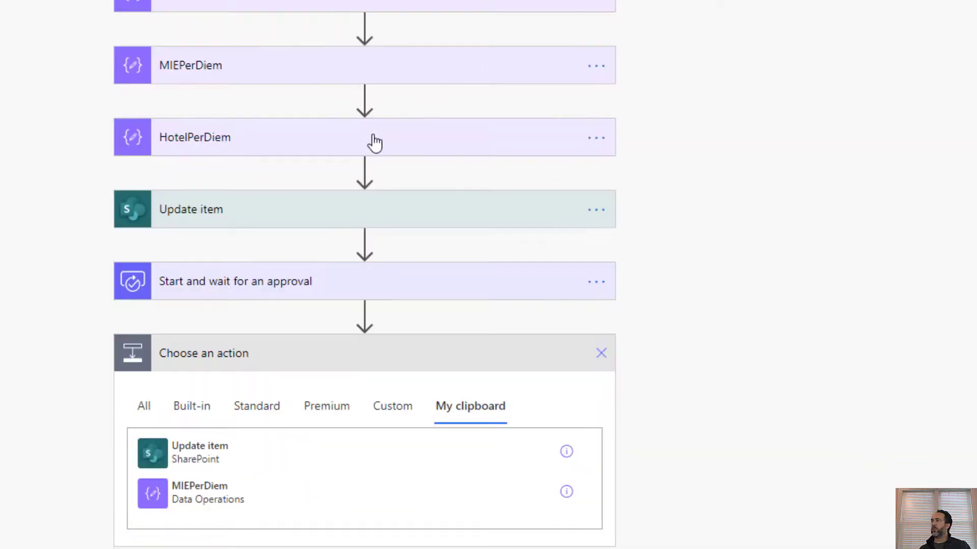
click(221, 453)
click(534, 481)
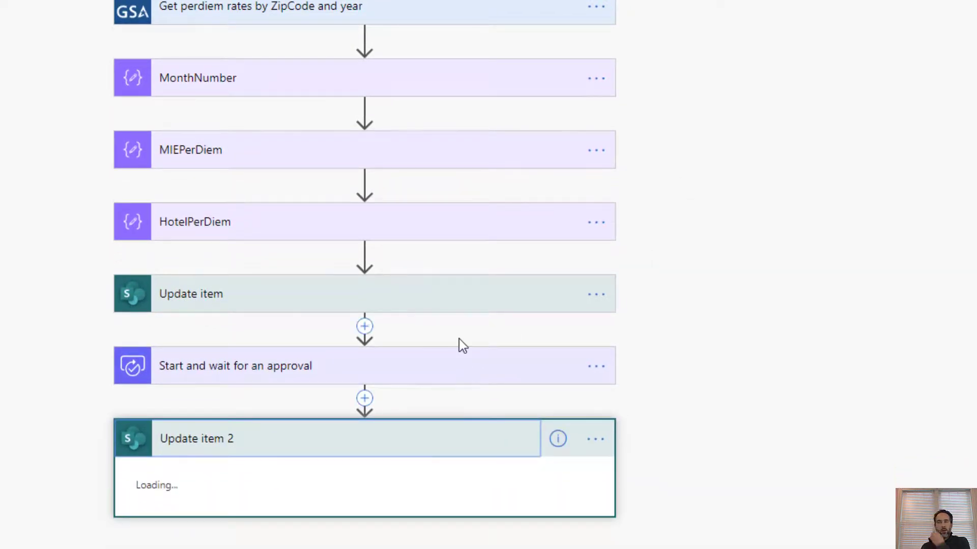
Clear the Approver Claims, Hotel Per Diem and M&IE Per Diem values in the Update item 2 action.
scroll(744, 400, down, 10)
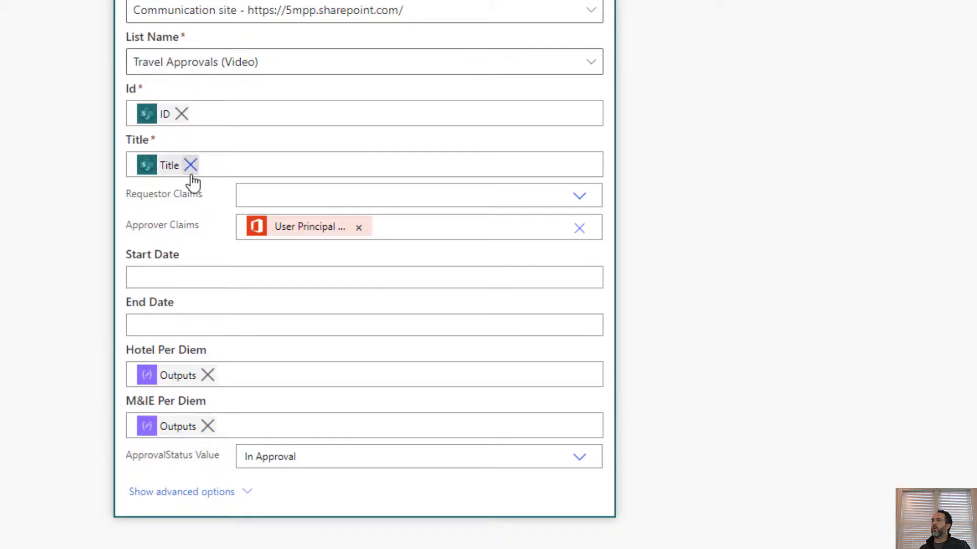
click(359, 228)
click(207, 388)
click(208, 427)
Set Update item 2's ApprovalStatus Value to a custom value using the approval's Outcome.
click(327, 461)
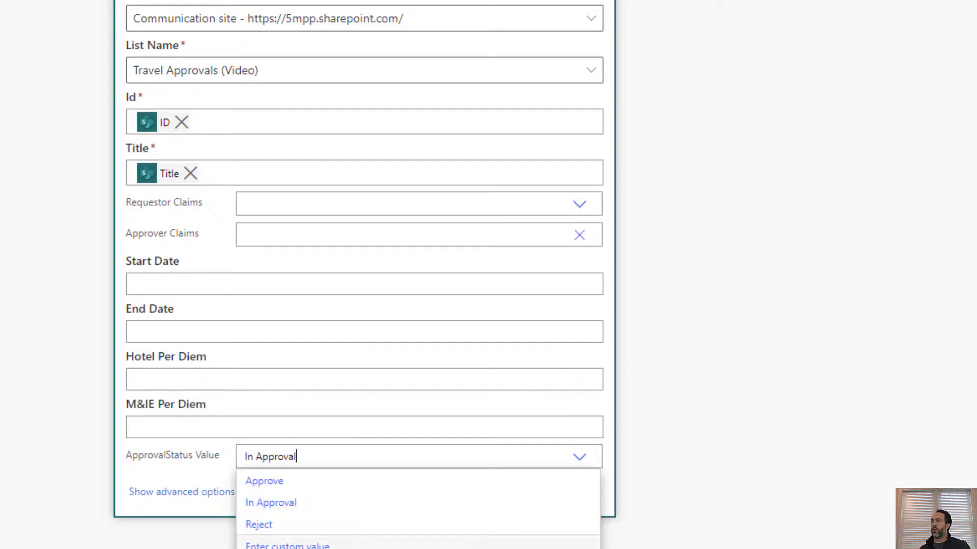
click(287, 545)
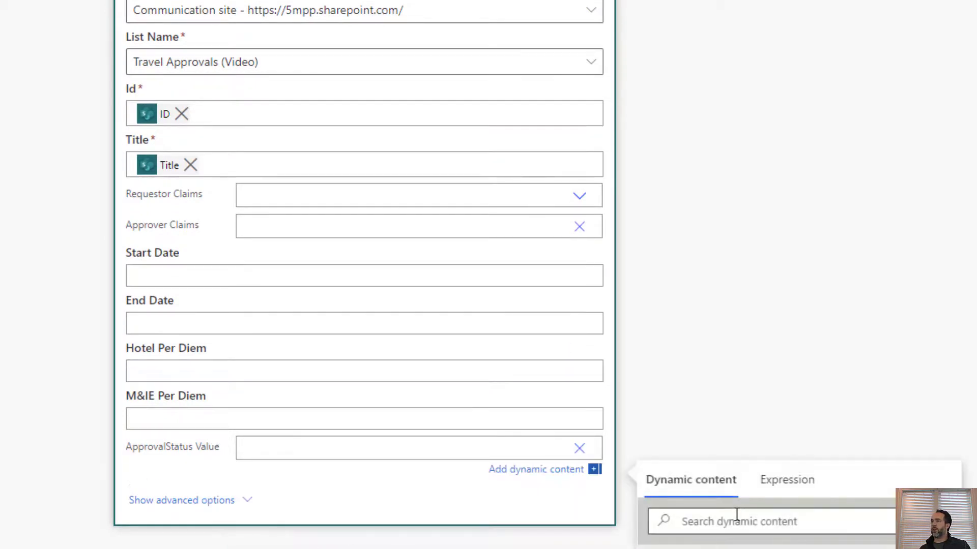
scroll(737, 422, down, 5)
scroll(727, 386, up, 2)
click(730, 370)
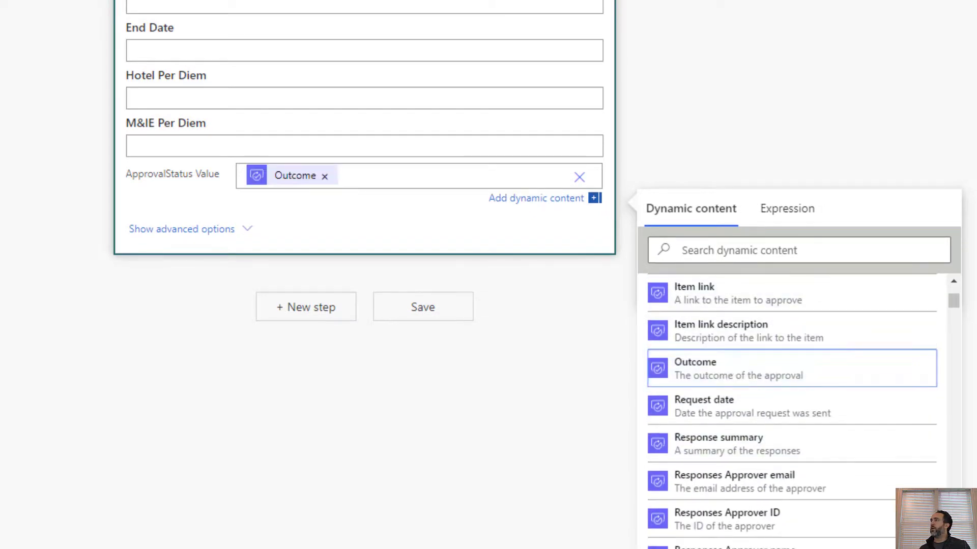
Save the Per Diem Video flow and start a test that waits for a new list item.
click(858, 60)
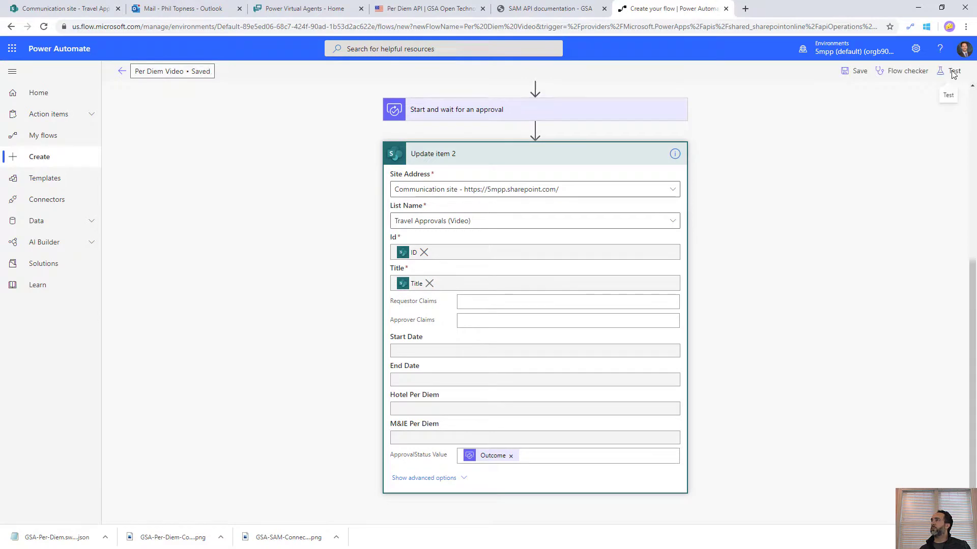
click(954, 74)
click(837, 137)
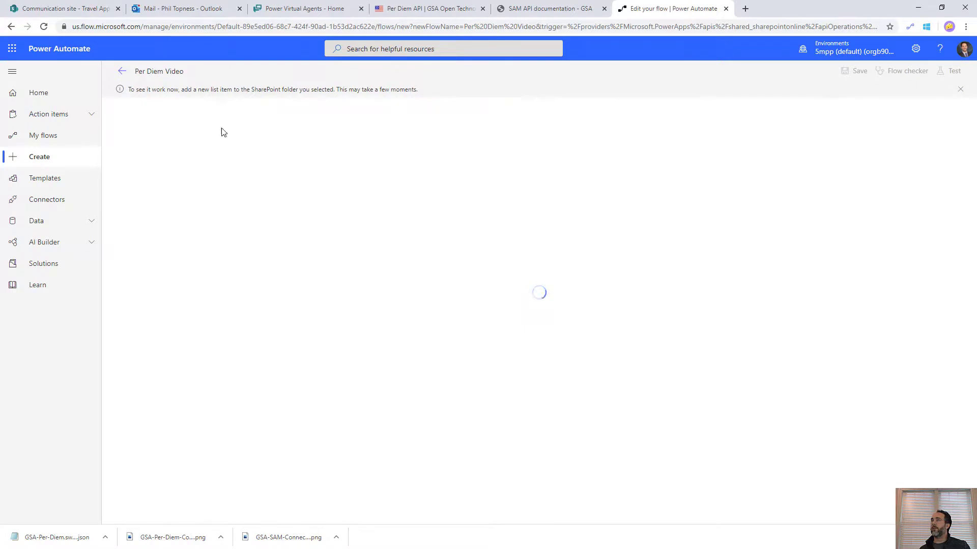
Switch to the Travel Approvals (Video) list in SharePoint and start a new item titled "Trip to Microsoft".
click(66, 8)
click(125, 132)
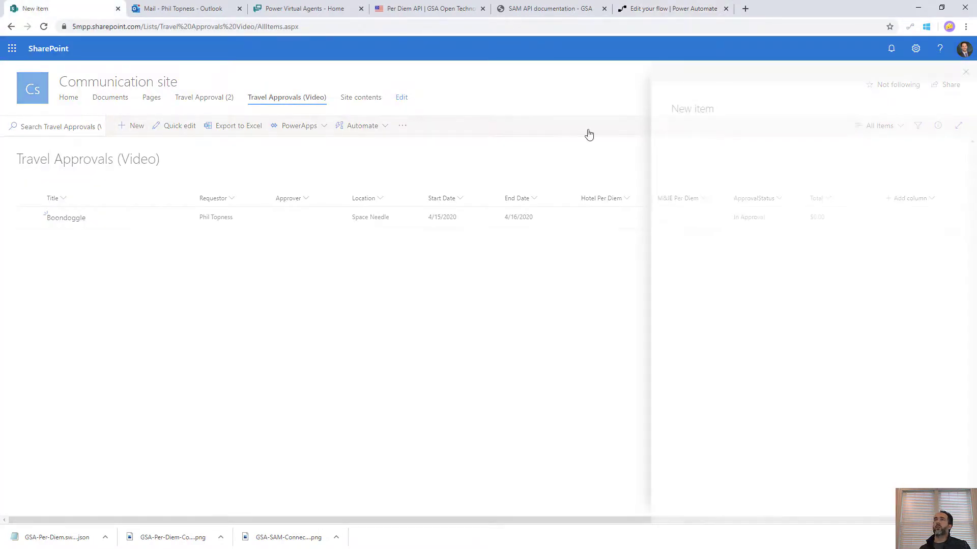
click(768, 147)
text(Tri)
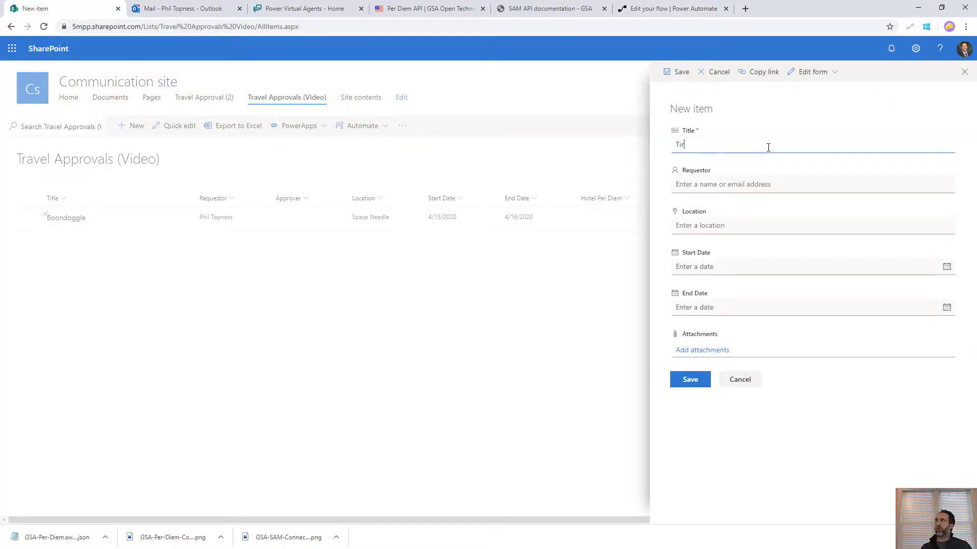
text(p to Microsoft)
key(Tab)
Fill in the new item's Requestor with the requestor's name and set its Location to Microsoft Commons.
text(topne)
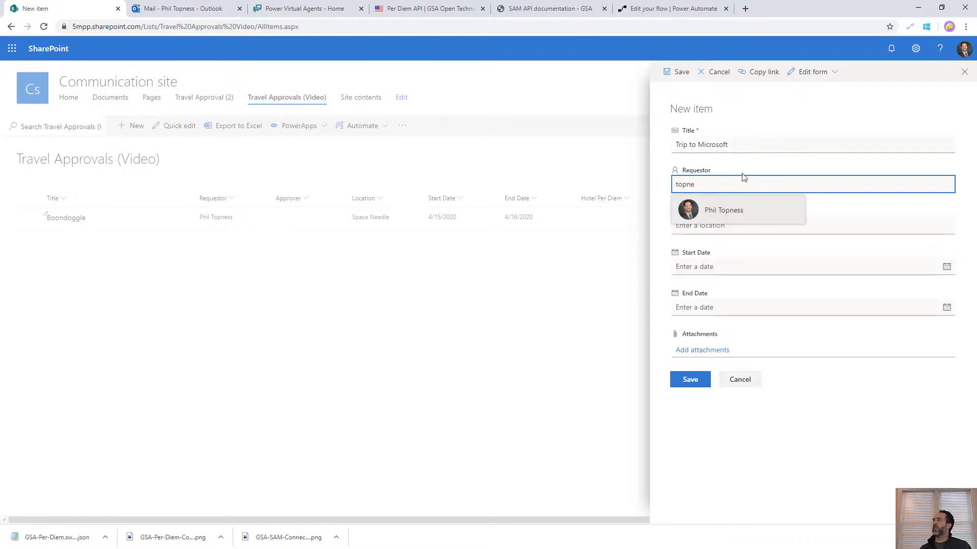
click(732, 216)
click(712, 230)
text(microsoft redmon)
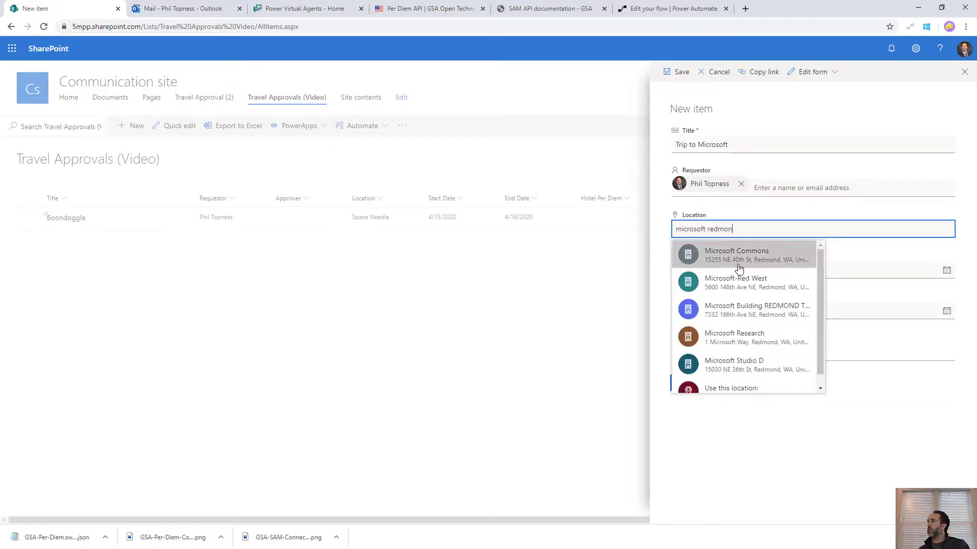
click(752, 259)
Set the item's Start Date to 4/27/2020 and End Date to 5/1/2020, and save it.
click(882, 280)
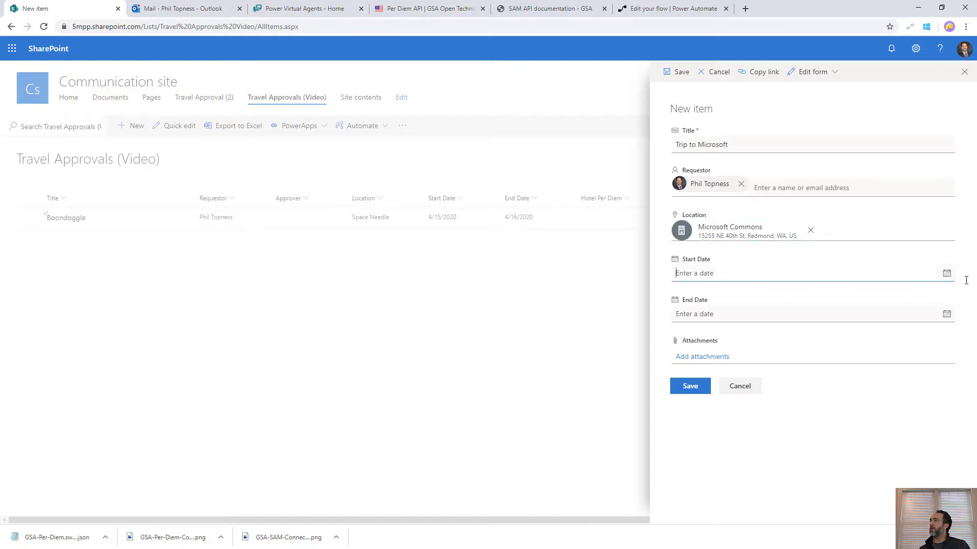
click(947, 274)
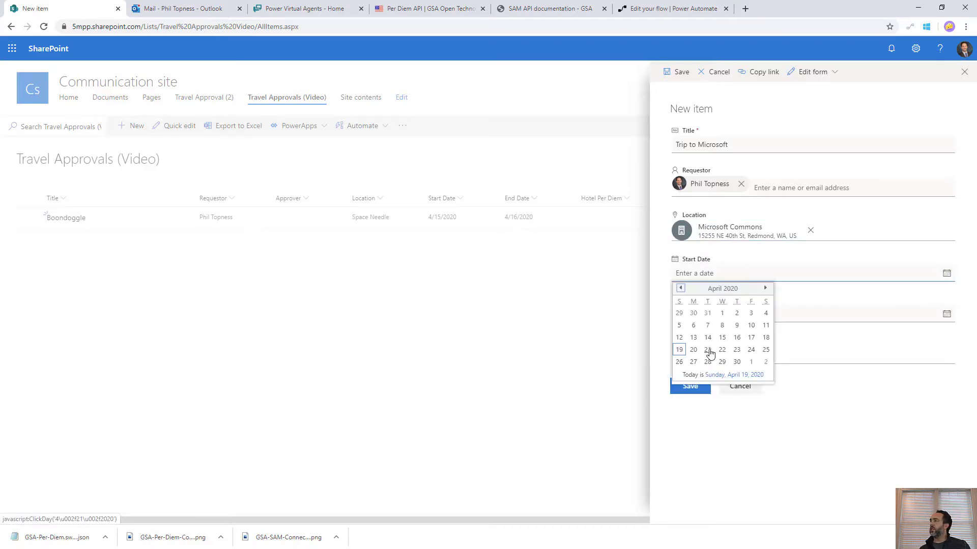
click(695, 363)
click(946, 315)
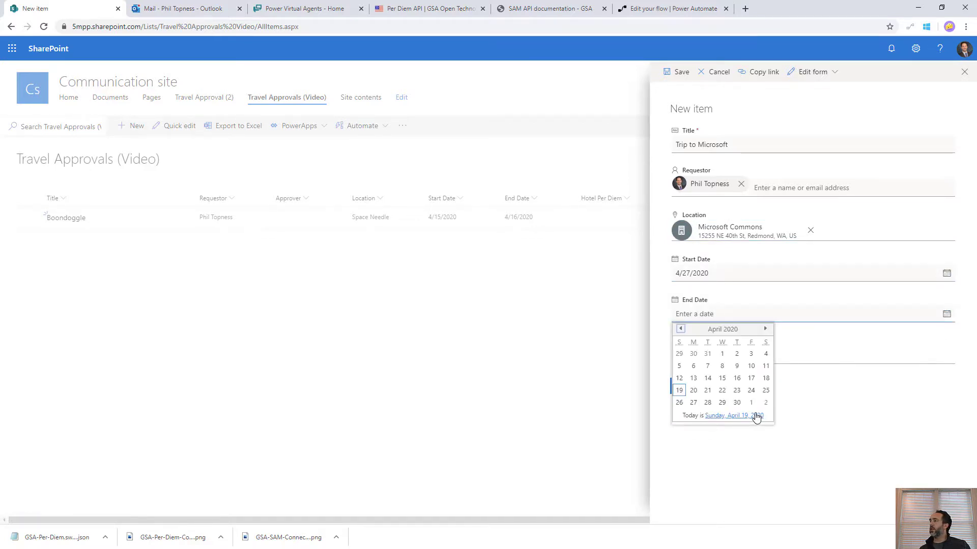
click(752, 403)
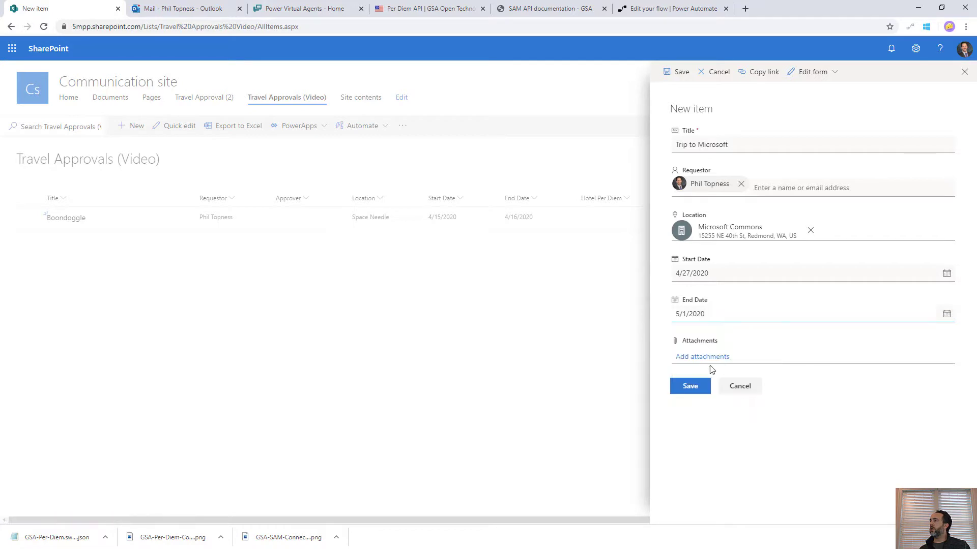
click(700, 391)
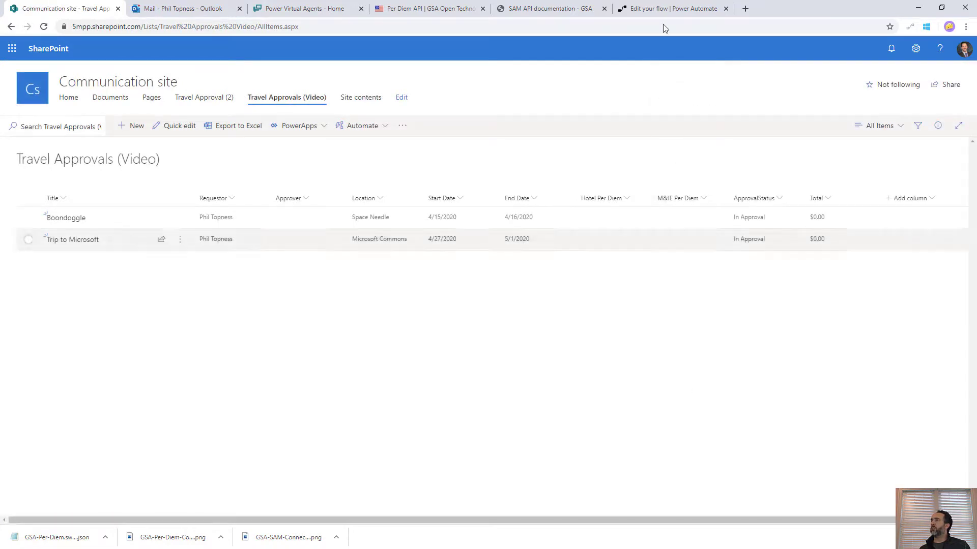
Return to the Power Automate test run and examine the Get manager (V2) and Get perdiem rates by ZipCode and year actions.
click(670, 7)
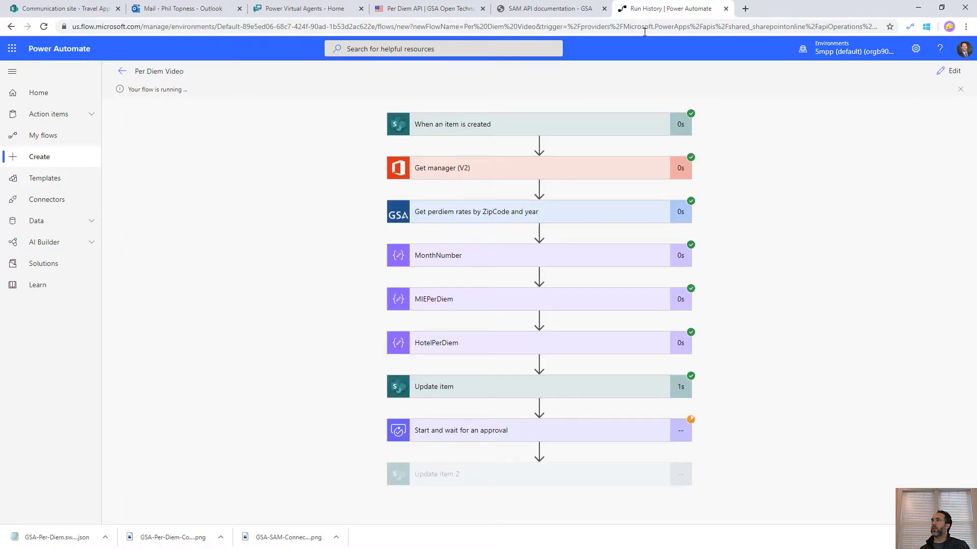
click(486, 172)
click(485, 172)
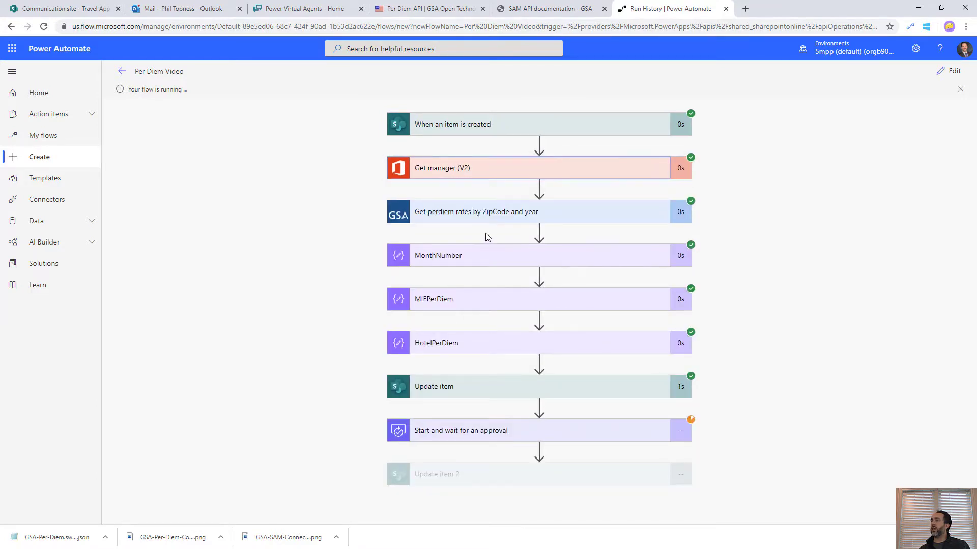
click(499, 211)
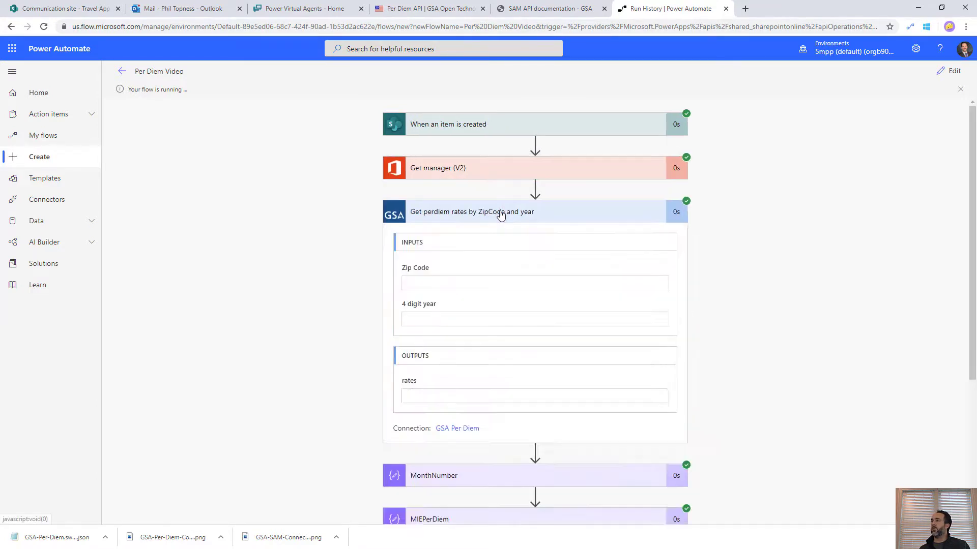
Read through the rates output of the Get perdiem rates by ZipCode and year action to its end.
scroll(768, 267, down, 5)
scroll(496, 203, down, 10)
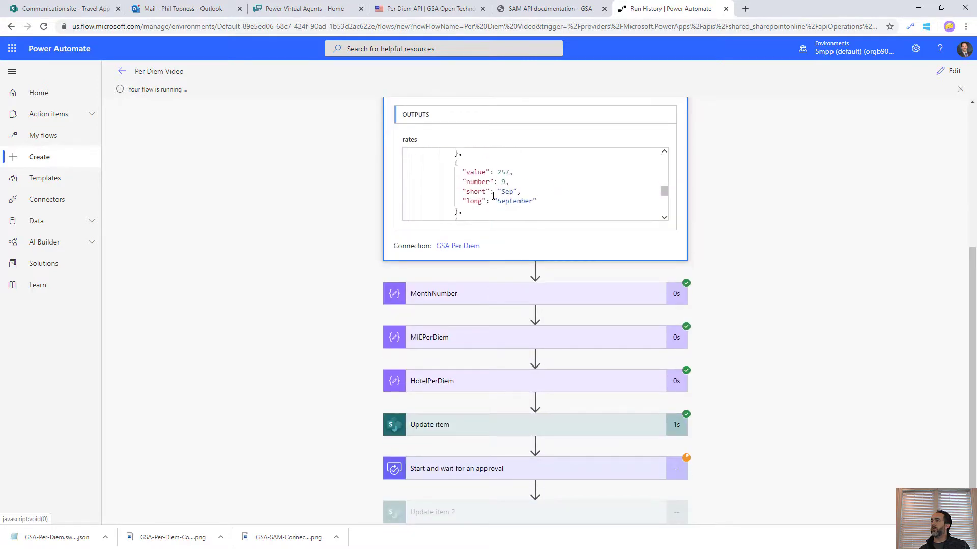
scroll(493, 196, down, 3)
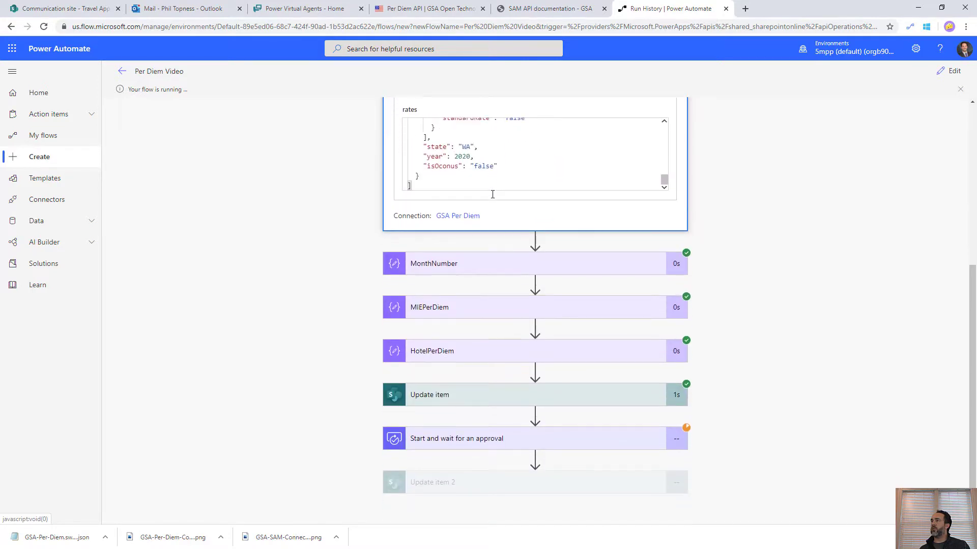
Examine the run results of the MonthNumber, MIEPerDiem and HotelPerDiem actions and expand Update item.
click(615, 270)
scroll(616, 270, down, 3)
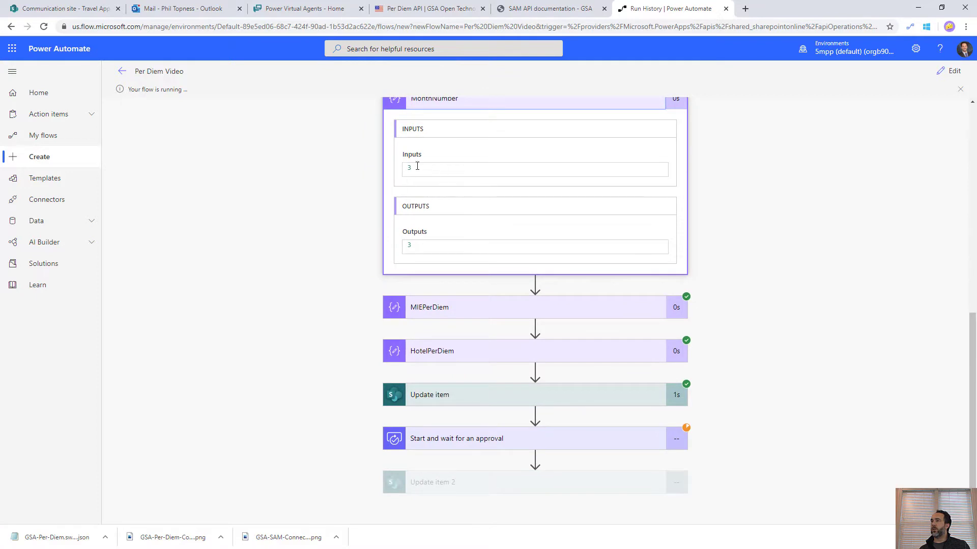
click(472, 315)
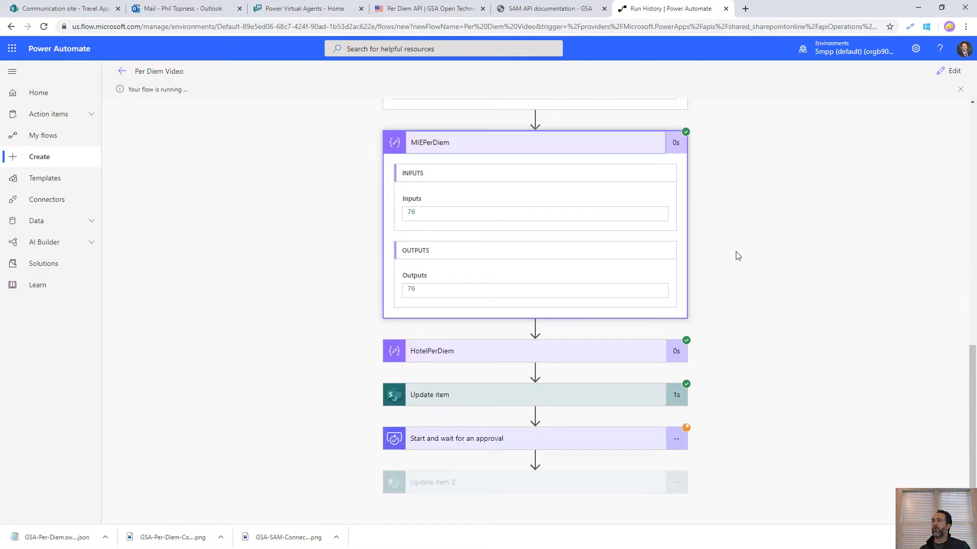
click(461, 352)
click(500, 399)
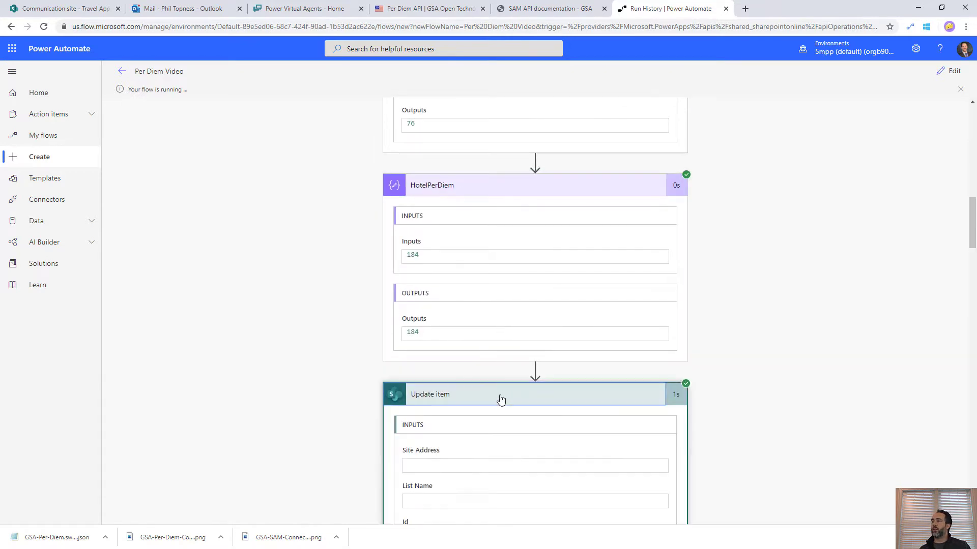
Check the Trip to Microsoft item in the SharePoint list and review the Update item outputs in the Power Automate run.
click(81, 8)
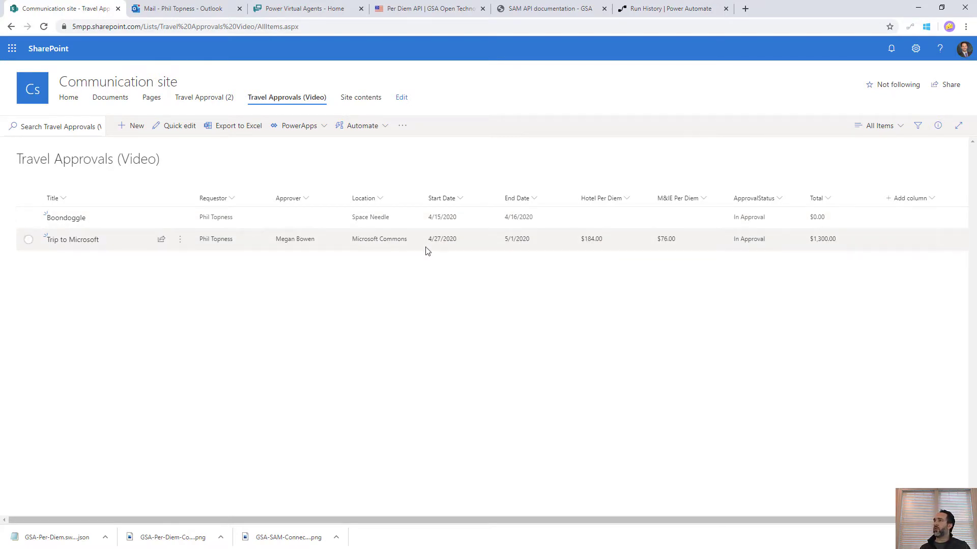
click(656, 8)
scroll(748, 303, down, 5)
scroll(773, 292, down, 15)
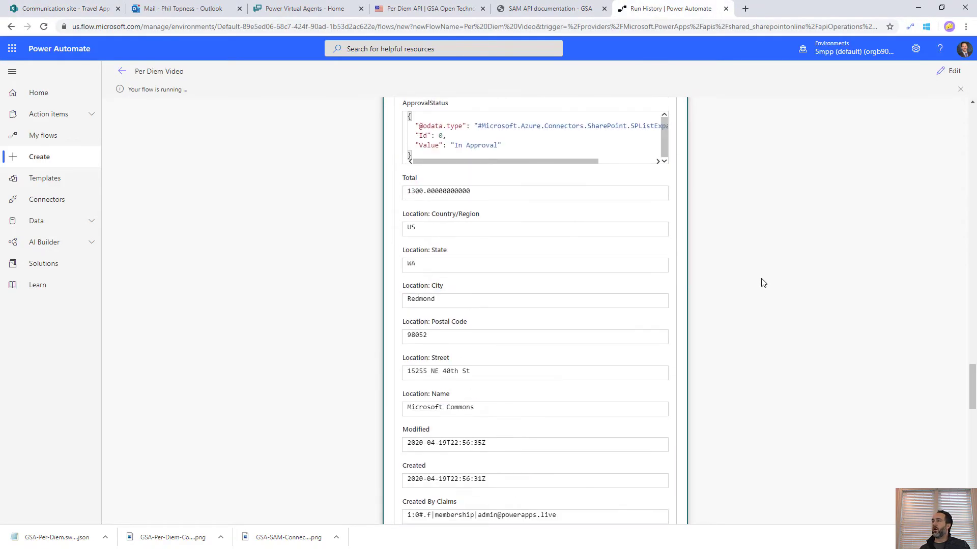
Switch to the manager's Outlook window, maximize it and open the newest travel request email from Microsoft Flow.
key(alt+Tab)
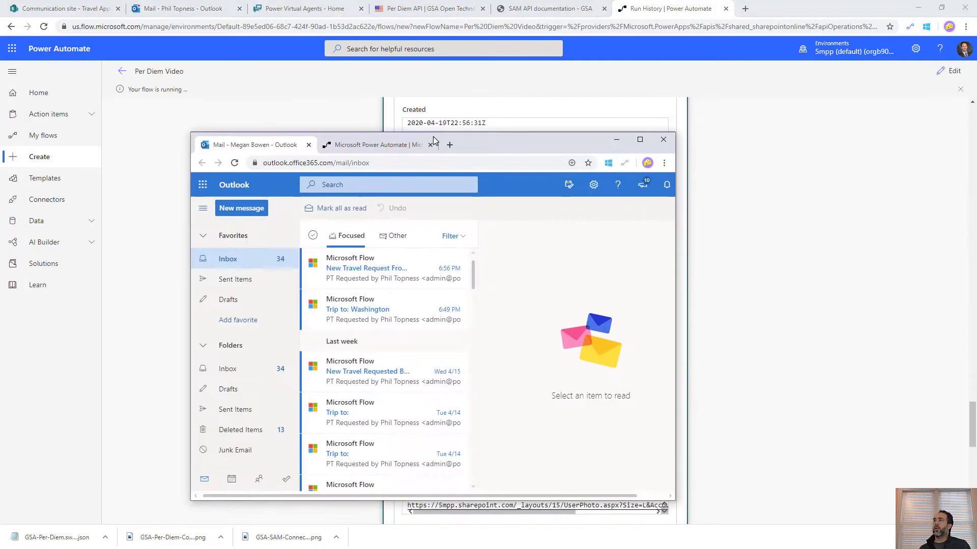
double_click(479, 139)
click(184, 141)
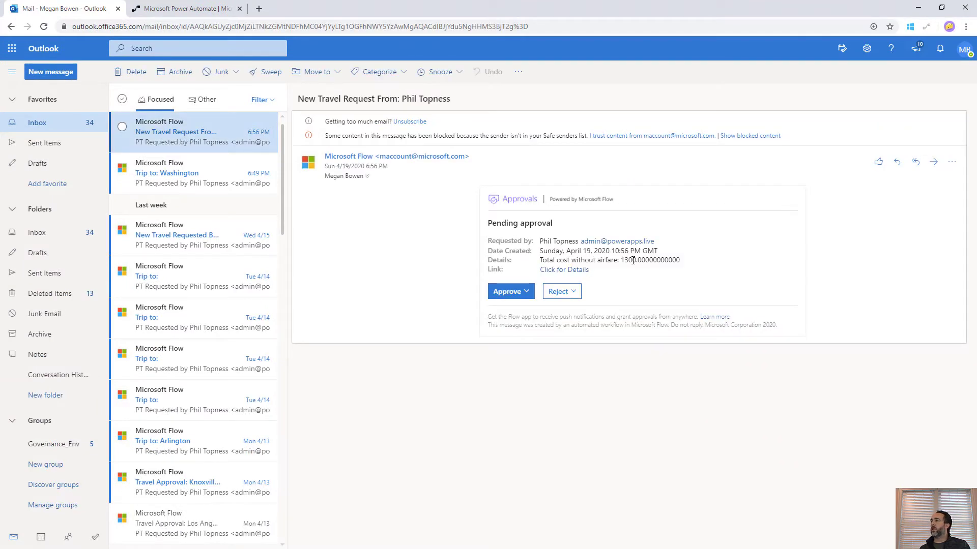
Approve the pending travel request with the reason "asdf" and submit the response.
click(522, 294)
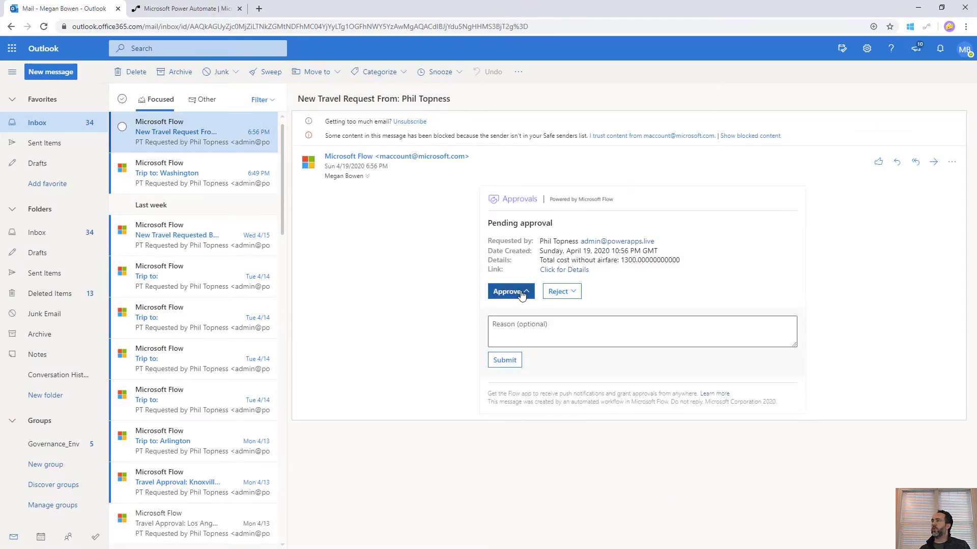
click(509, 328)
text(asdf)
click(504, 360)
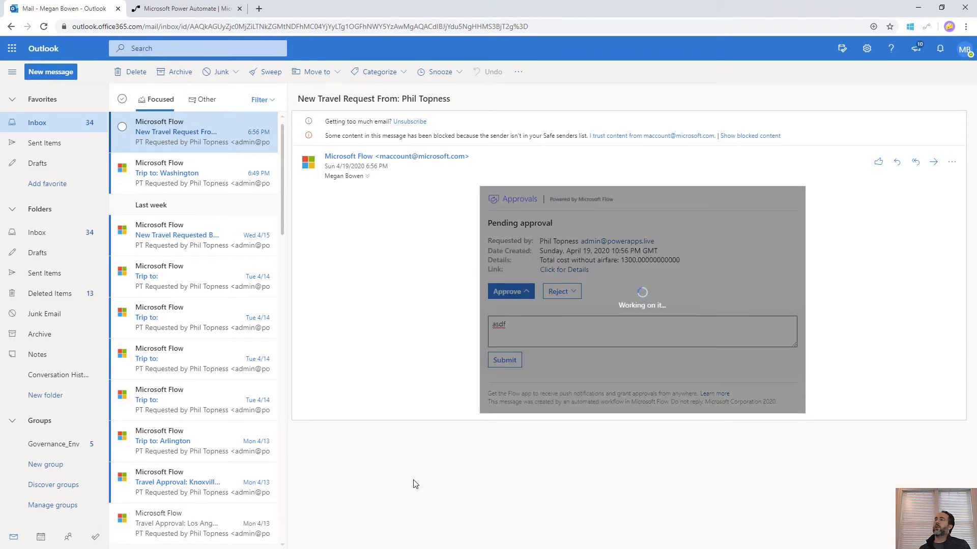
Check the final actions of the Power Automate run and reload the SharePoint list to check the Trip to Microsoft item's ApprovalStatus.
click(918, 7)
scroll(700, 282, down, 10)
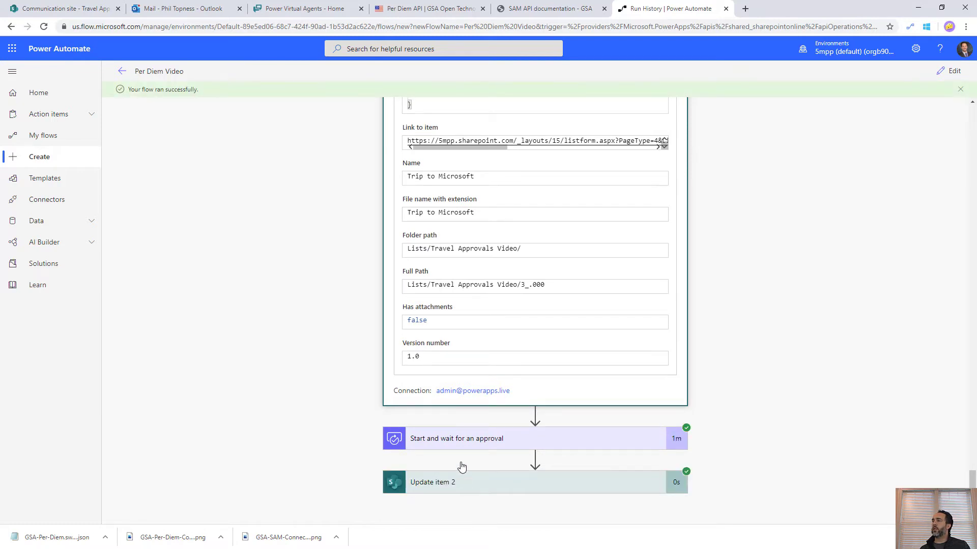
click(71, 8)
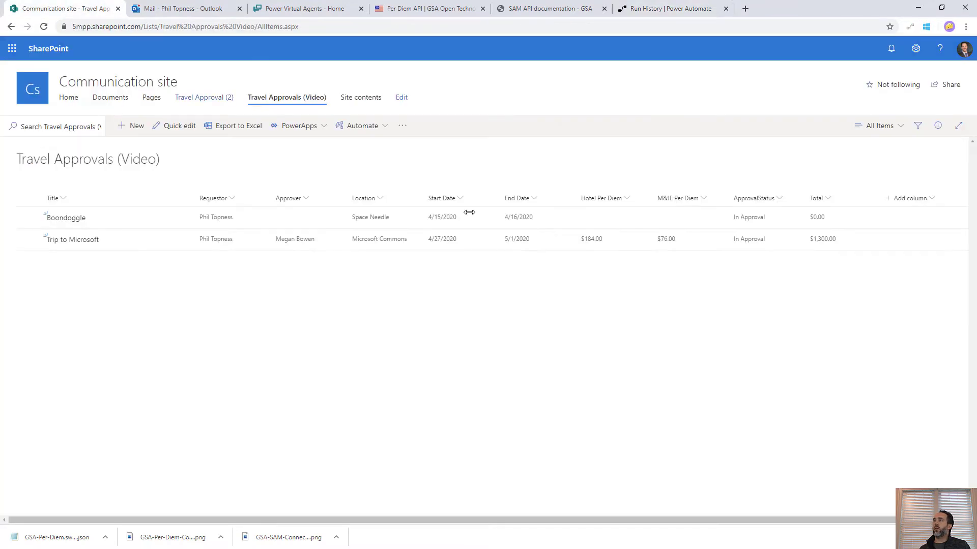
click(44, 27)
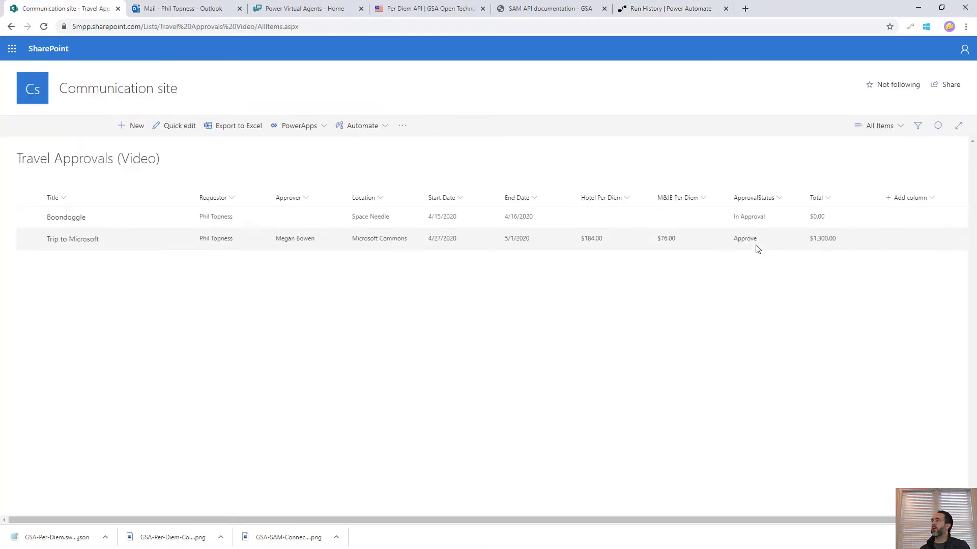